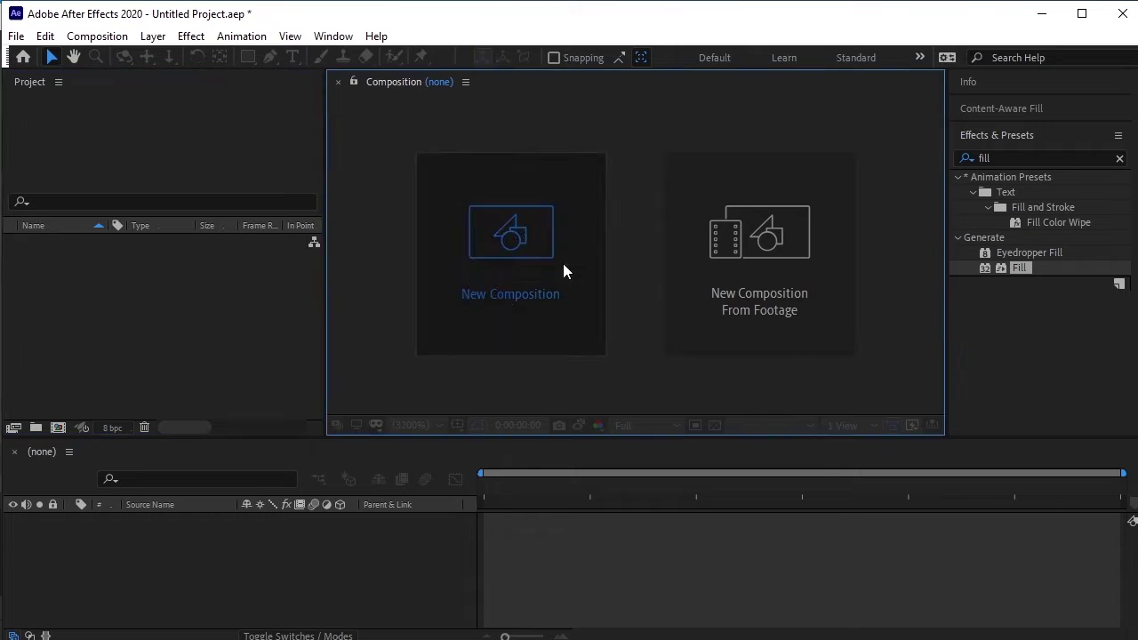
Create a new composition, Comp 1, with width 1400 and linked height 1400
{"action": "left_click", "coordinate": [563, 263]}
{"action": "left_click", "coordinate": [434, 219]}
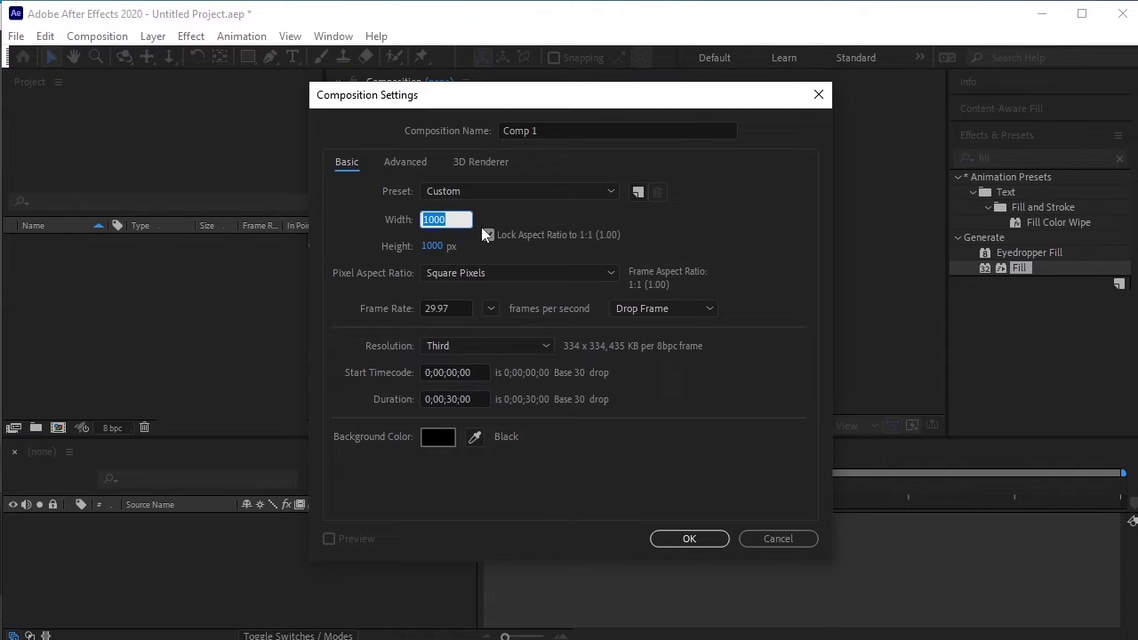
{"action": "type", "text": "1400"}
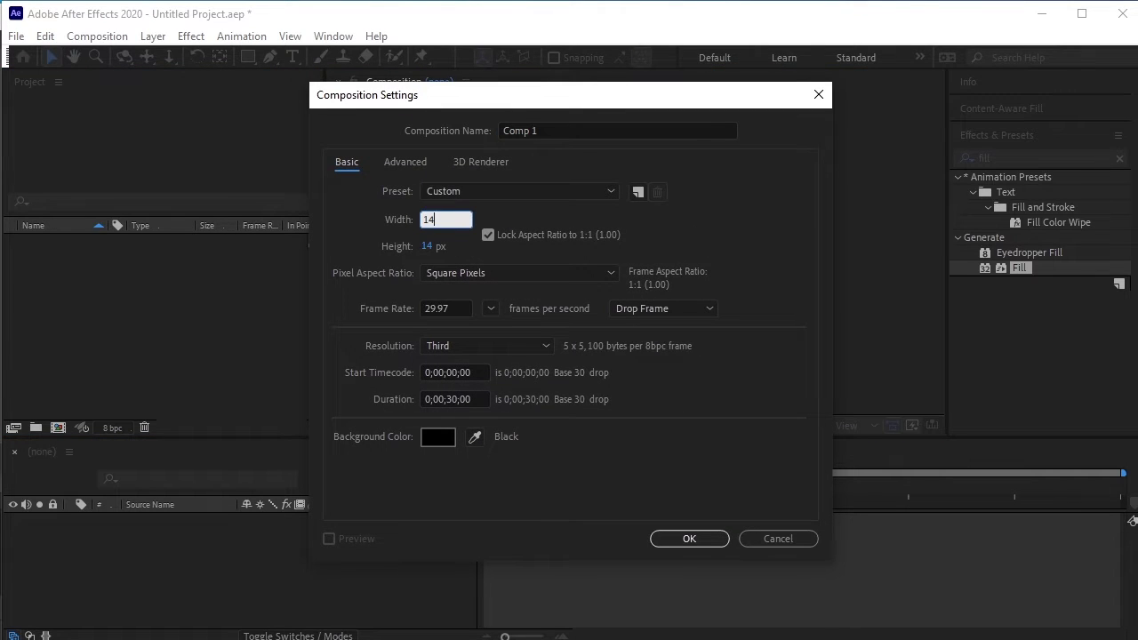
{"action": "left_click", "coordinate": [656, 450]}
{"action": "left_click", "coordinate": [696, 540]}
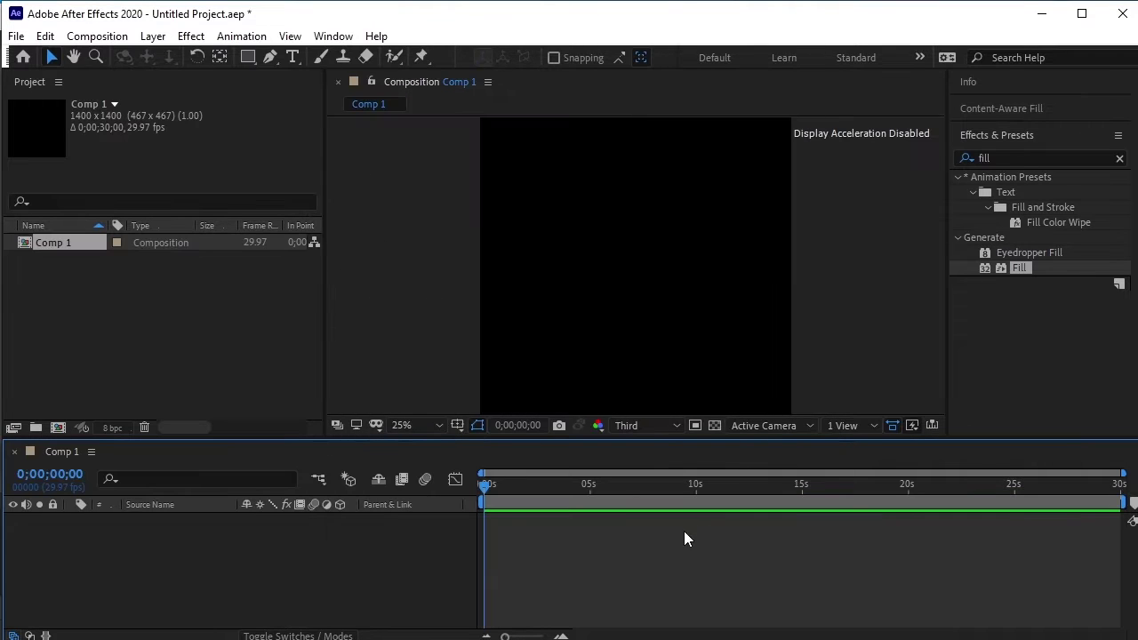
Import the chocolate-chip cookie PNG from Downloads and drag it into Comp 1 as a layer
{"action": "double_click", "coordinate": [125, 283]}
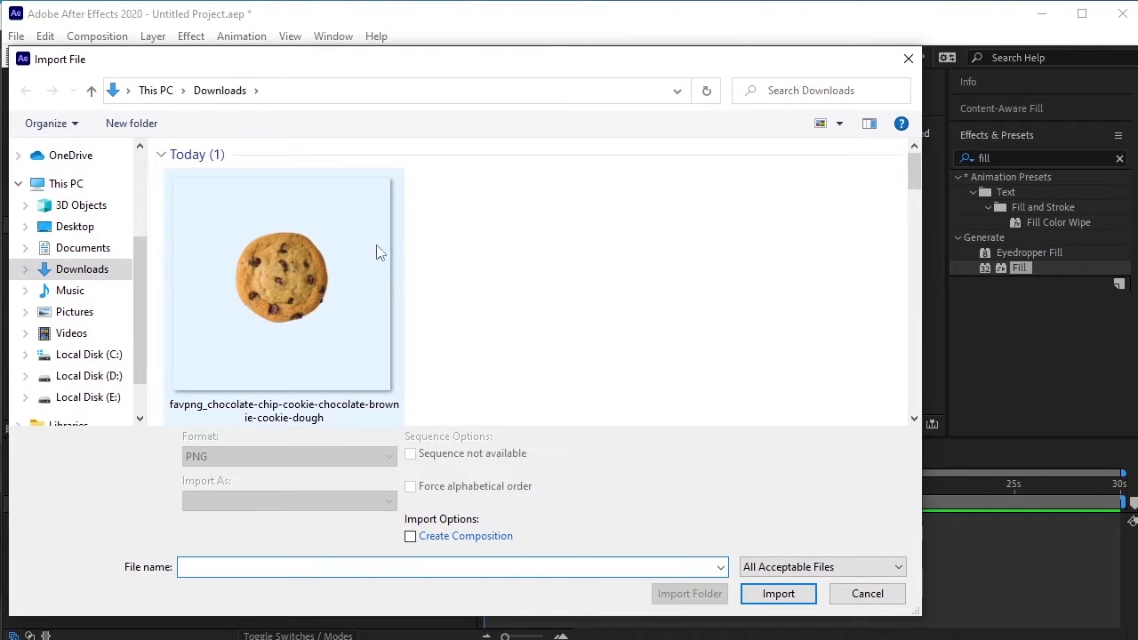
{"action": "left_click", "coordinate": [383, 295]}
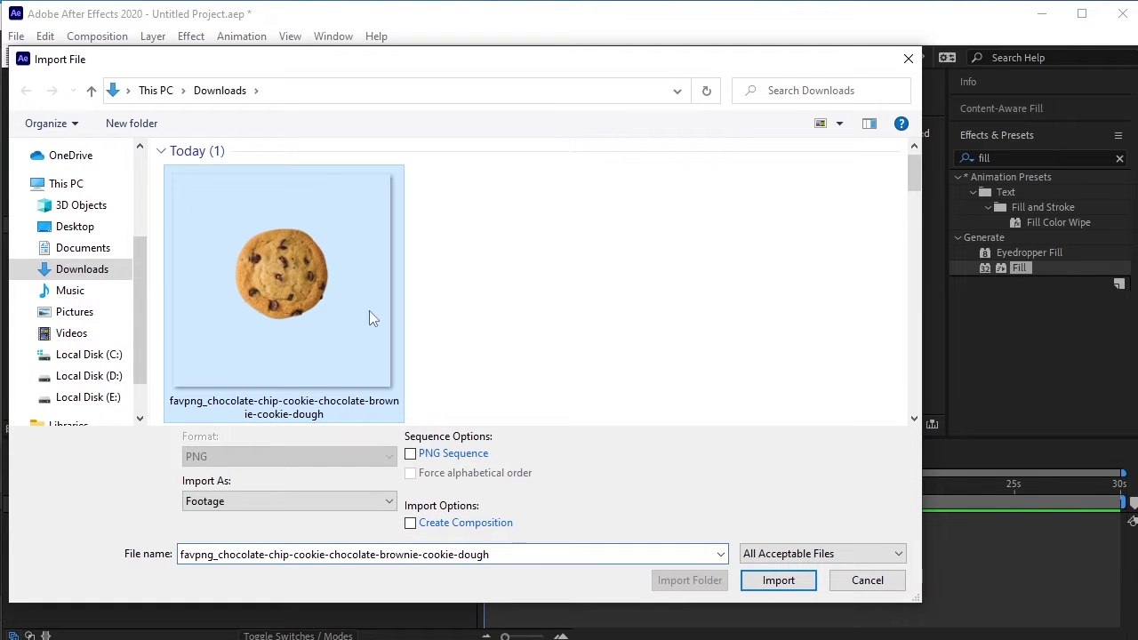
{"action": "left_click", "coordinate": [778, 580]}
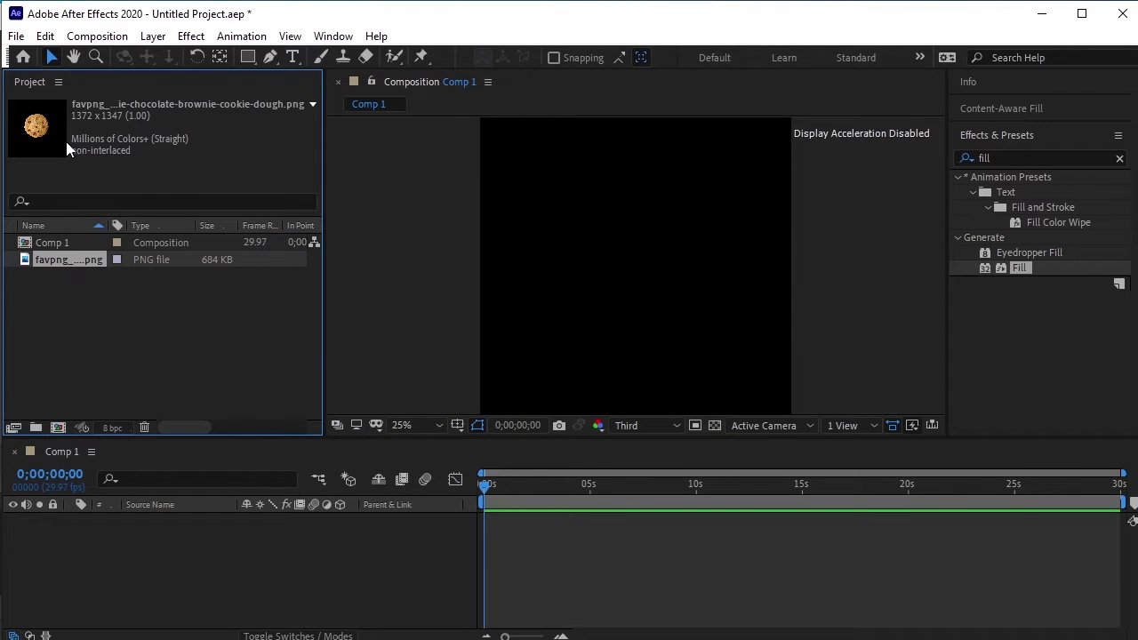
{"action": "left_click_drag", "start_coordinate": [93, 258], "coordinate": [143, 522]}
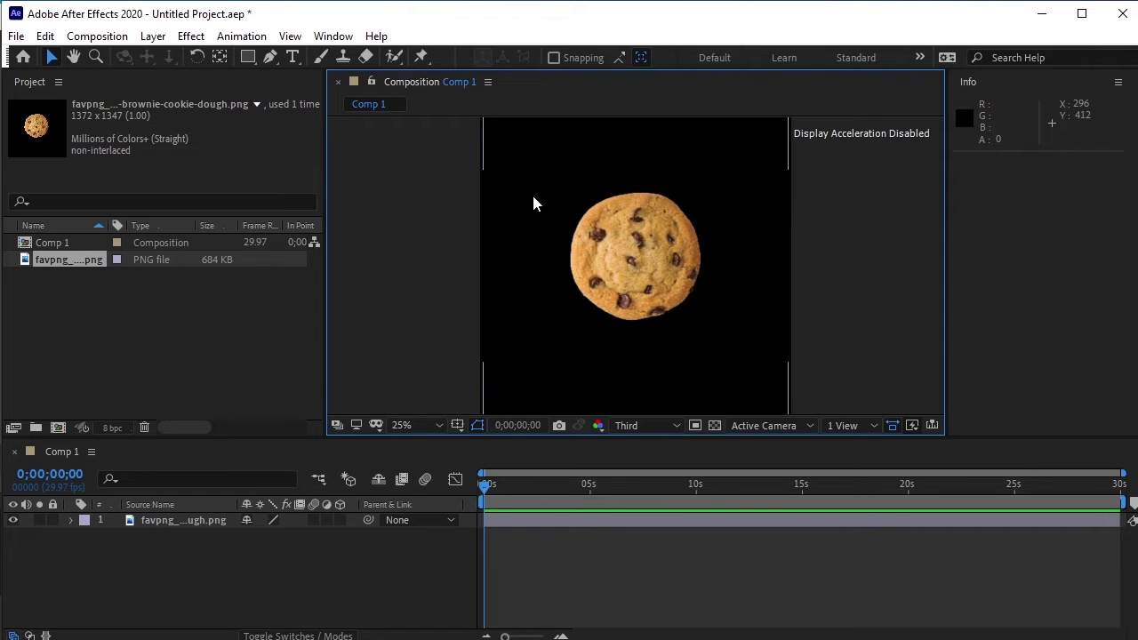
Apply the Shatter effect from Effects & Presets to the cookie layer and preview its default shatter
{"action": "left_click", "coordinate": [329, 36]}
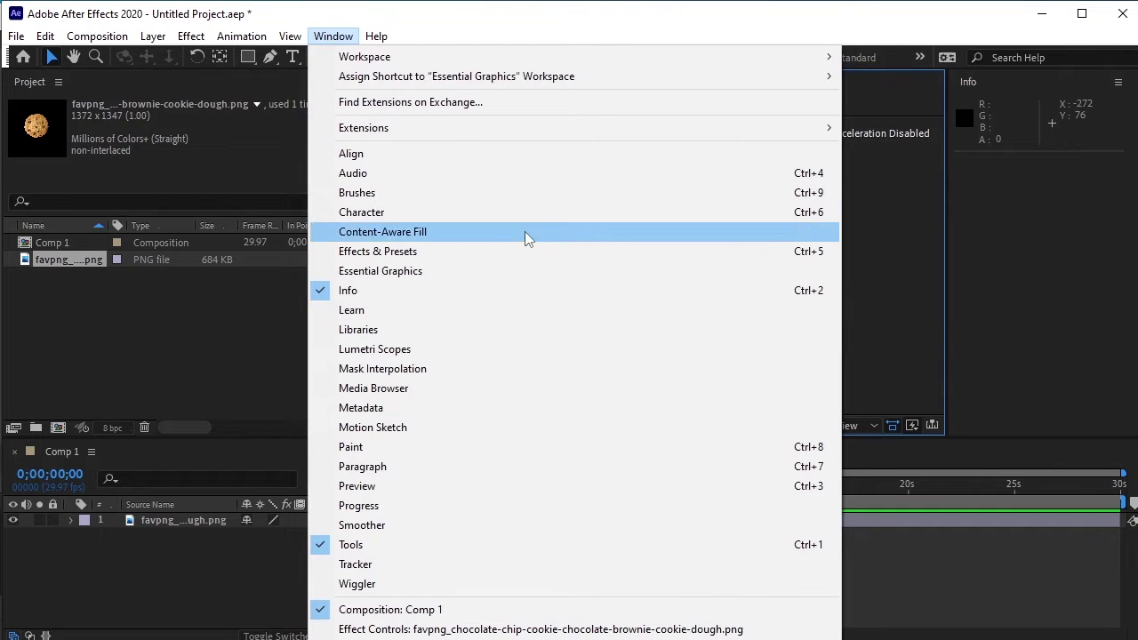
{"action": "left_click", "coordinate": [527, 257]}
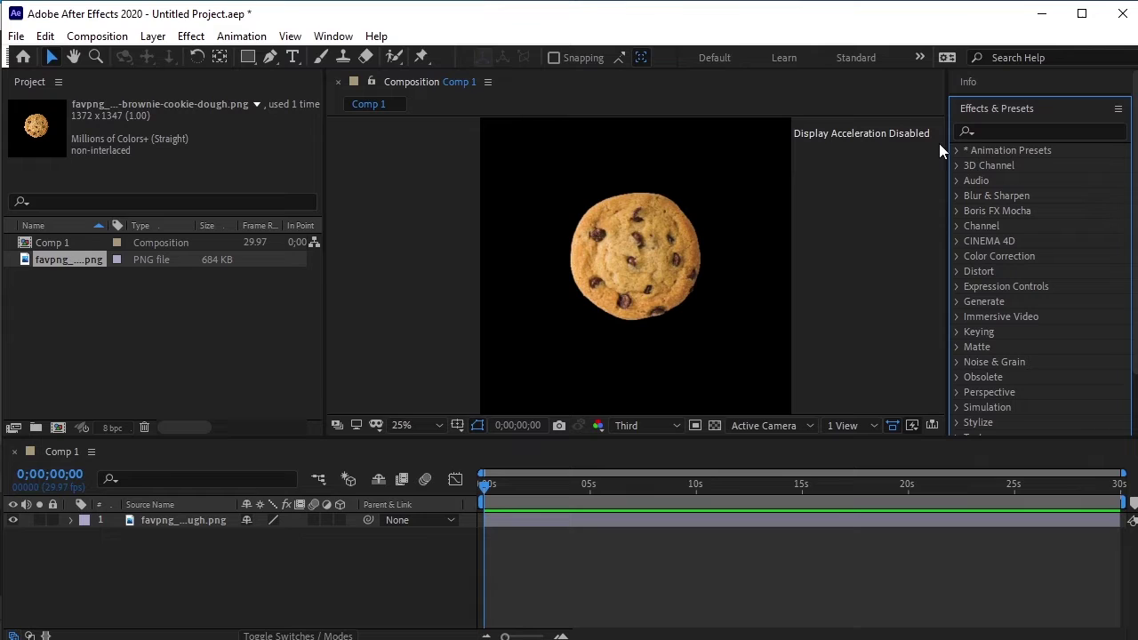
{"action": "left_click", "coordinate": [985, 132]}
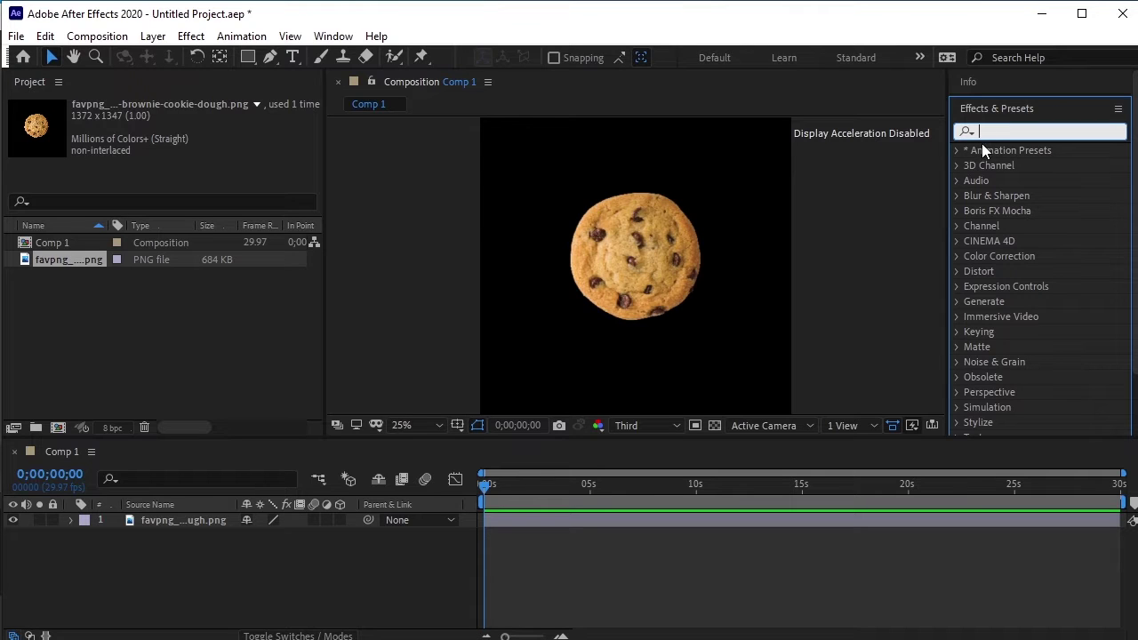
{"action": "type", "text": "shatter"}
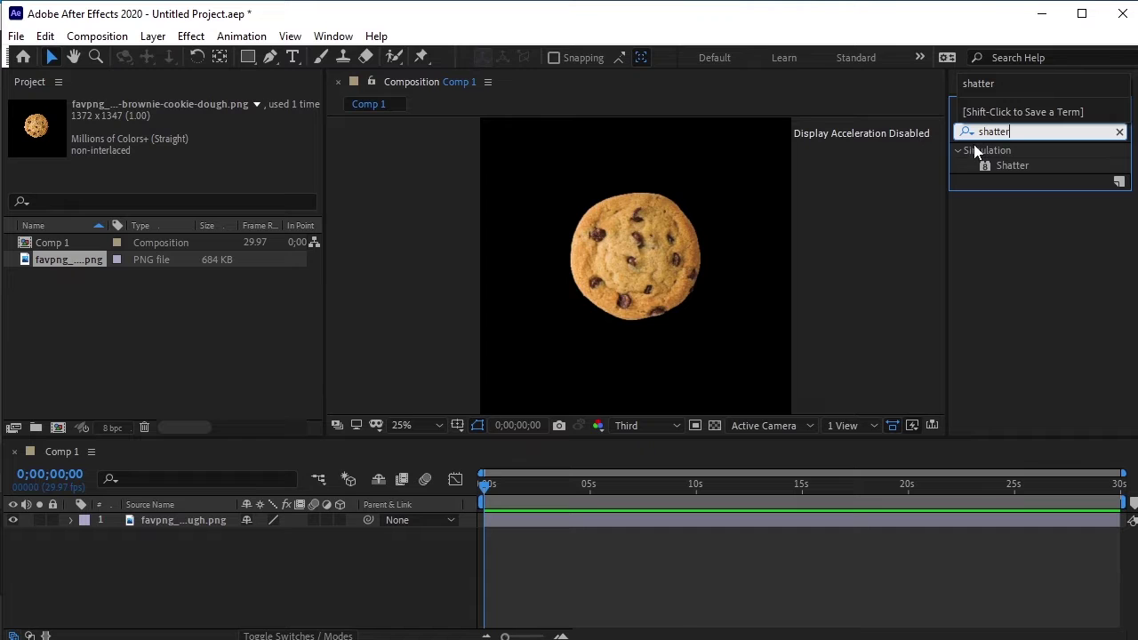
{"action": "left_click_drag", "start_coordinate": [1013, 165], "coordinate": [641, 249]}
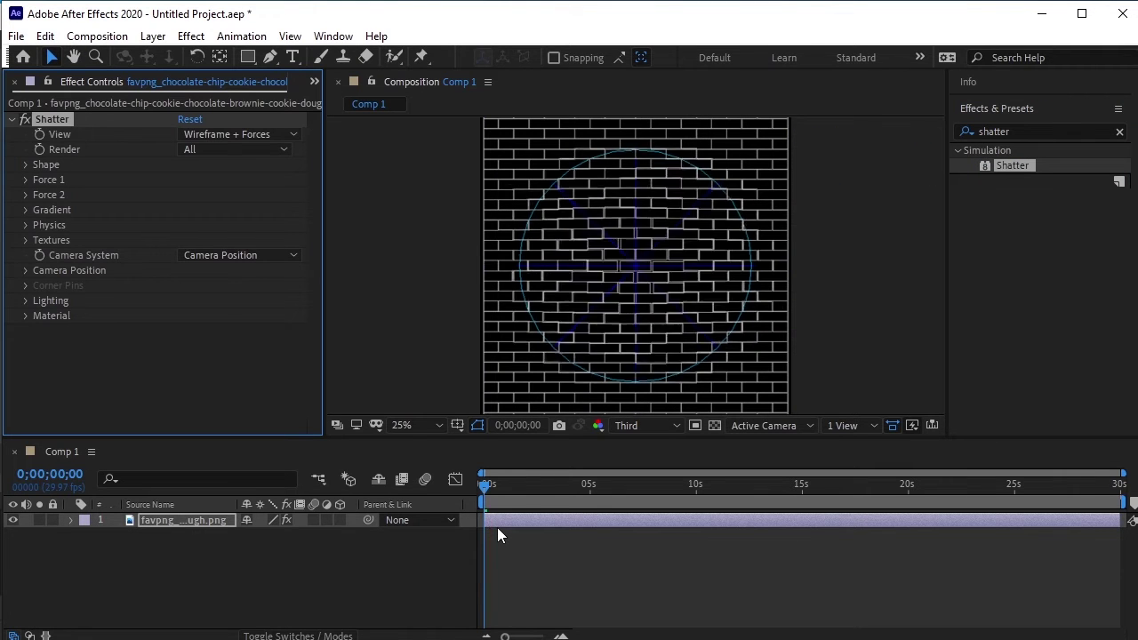
{"action": "key", "text": "space"}
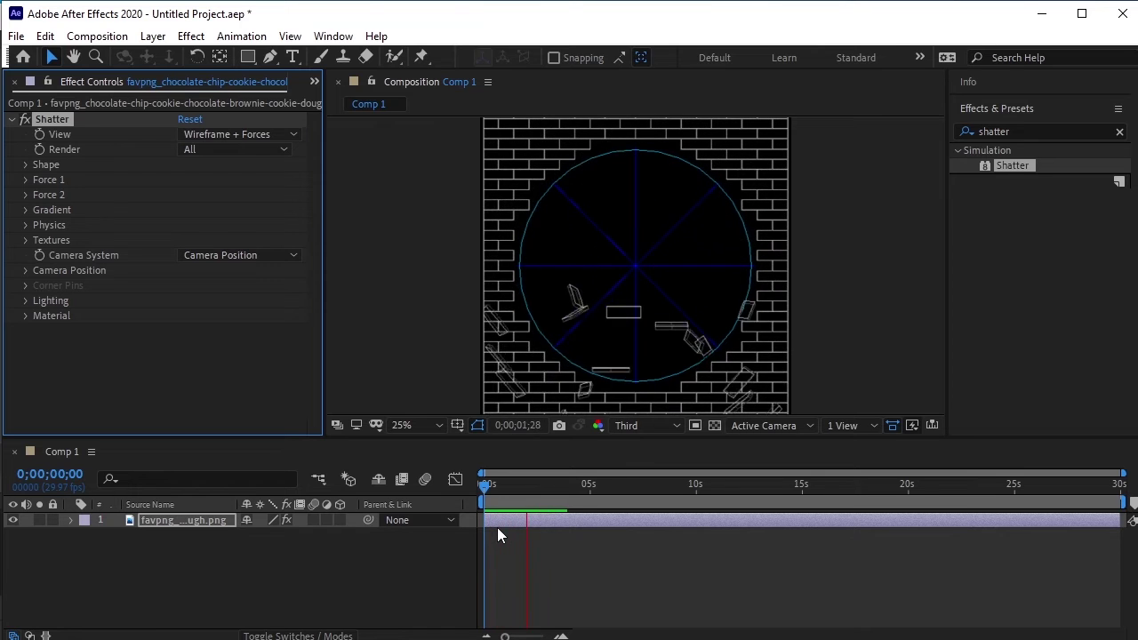
{"action": "key", "text": "space"}
Set Shatter's View to Rendered and preview the cookie bursting into bricks from frame 0
{"action": "left_click_drag", "start_coordinate": [543, 488], "coordinate": [462, 487]}
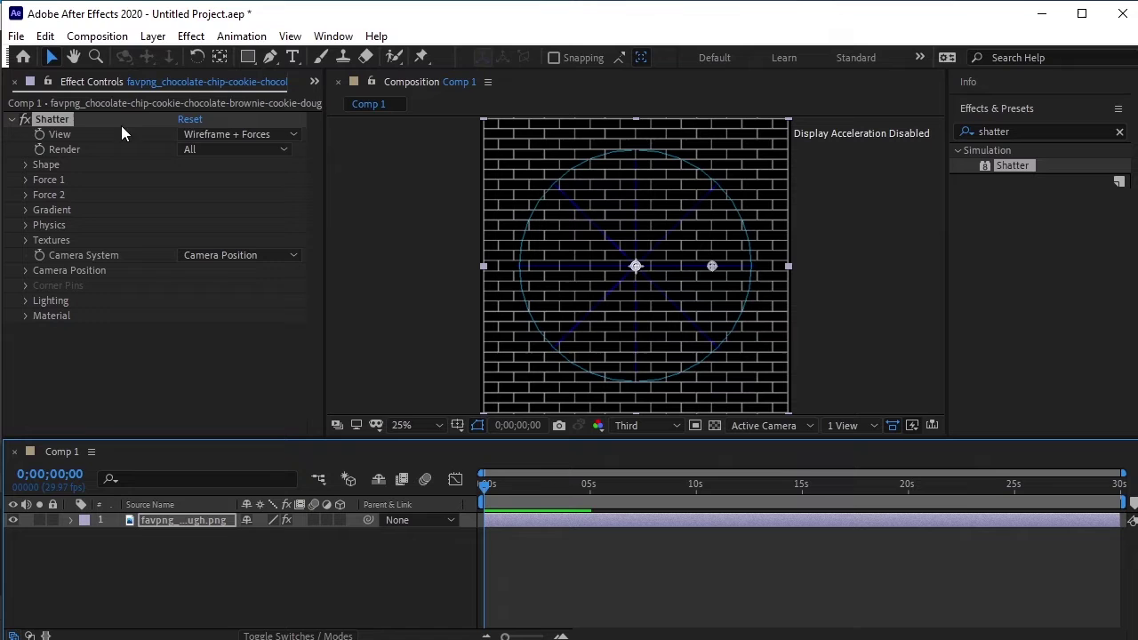
{"action": "left_click", "coordinate": [221, 136]}
{"action": "left_click", "coordinate": [230, 155]}
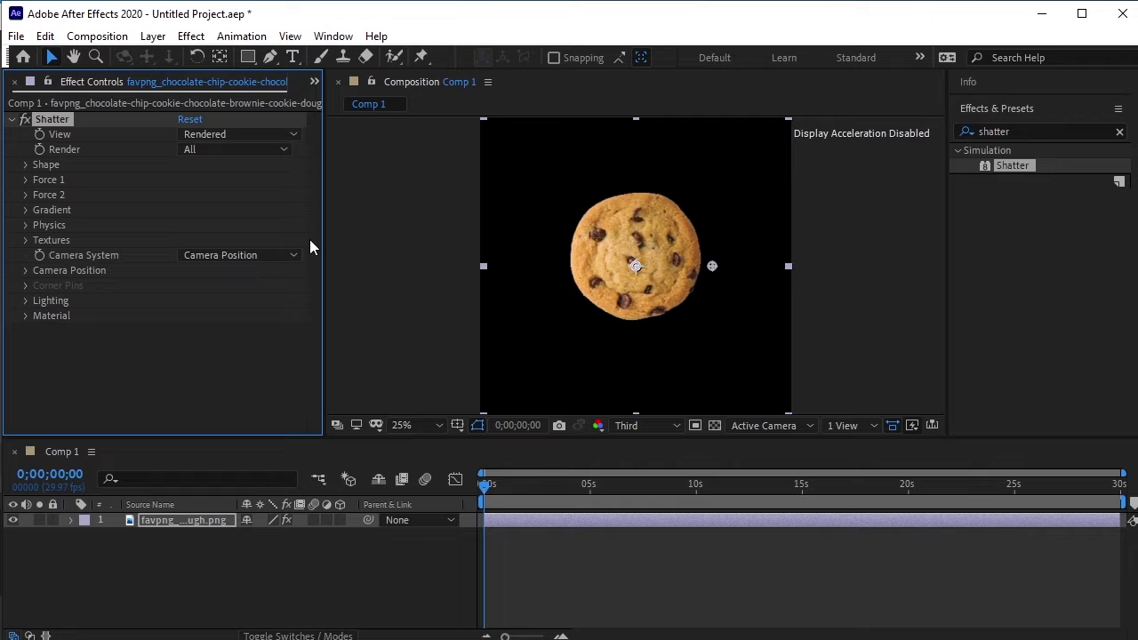
{"action": "key", "text": "space"}
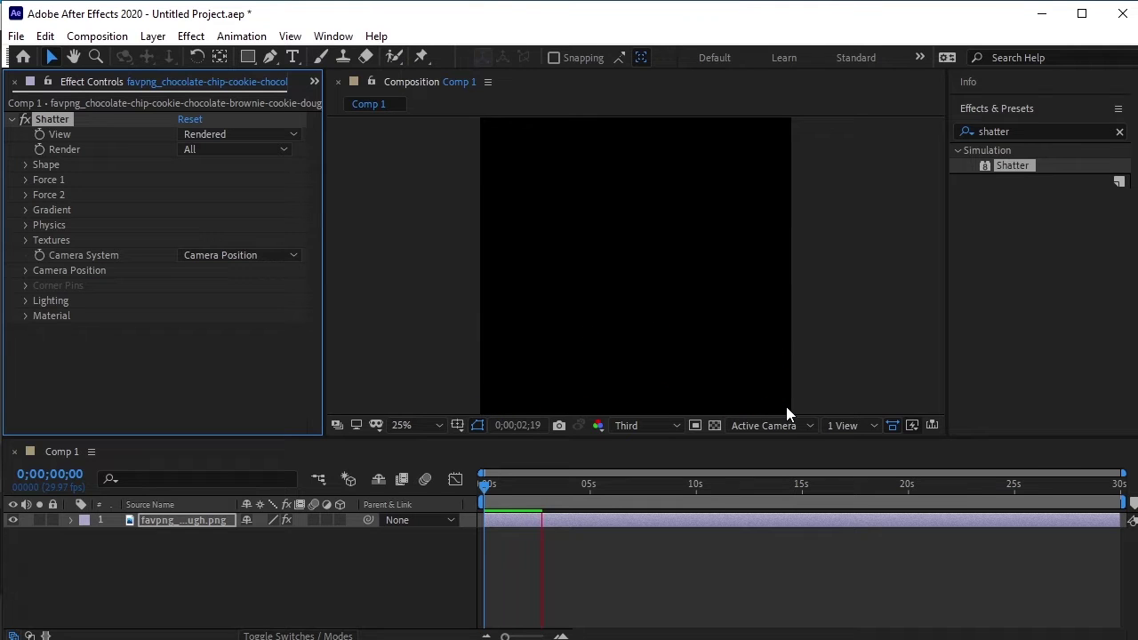
{"action": "left_click", "coordinate": [576, 523]}
{"action": "left_click_drag", "start_coordinate": [575, 489], "coordinate": [484, 488]}
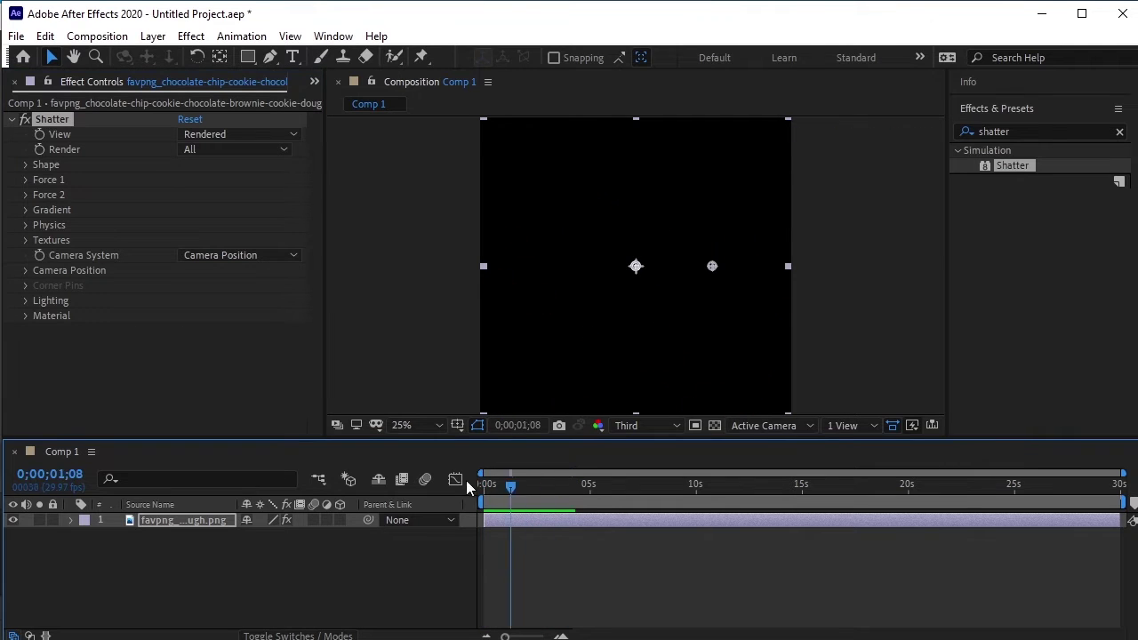
{"action": "key", "text": "space"}
{"action": "key", "text": "space"}
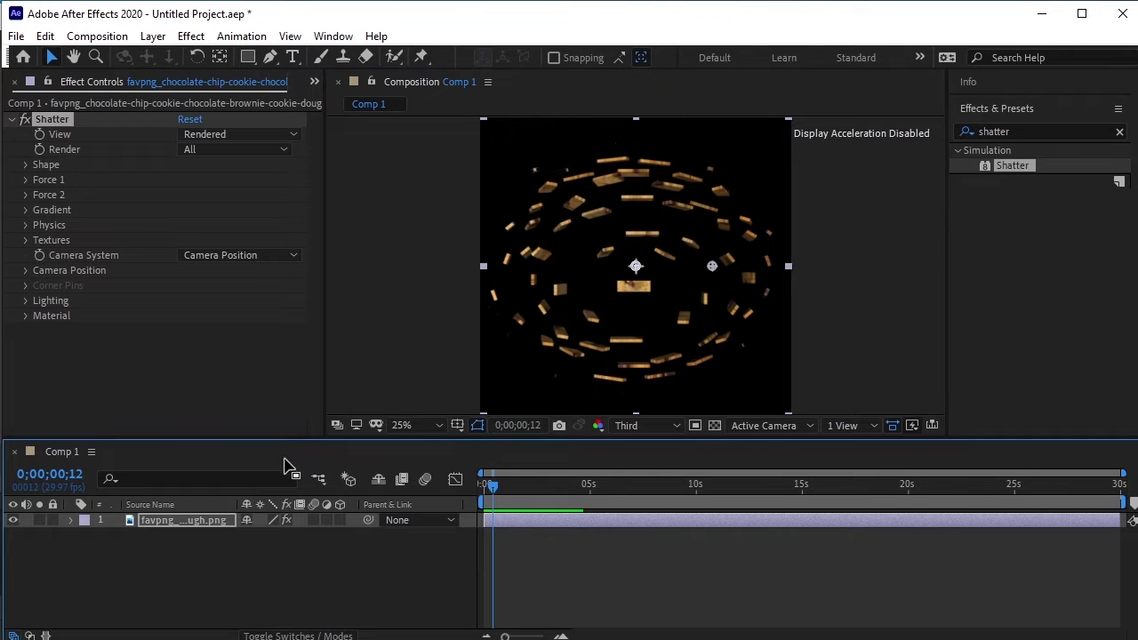
Change the Shatter Shape pattern from Bricks to Glass and preview the glass shards
{"action": "left_click", "coordinate": [25, 165]}
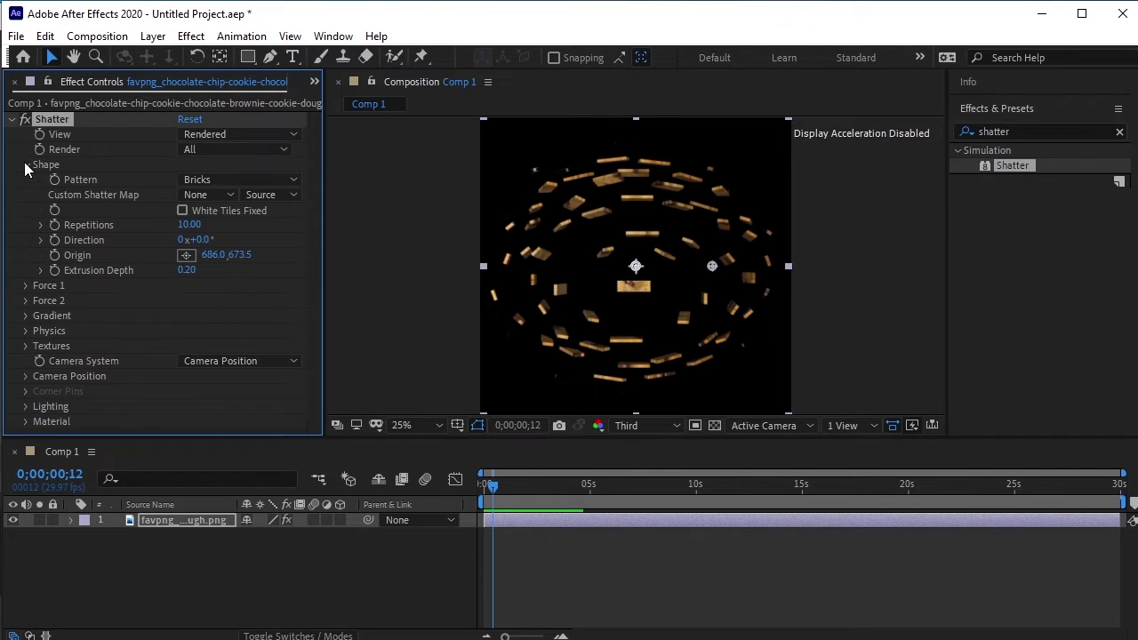
{"action": "left_click", "coordinate": [241, 178]}
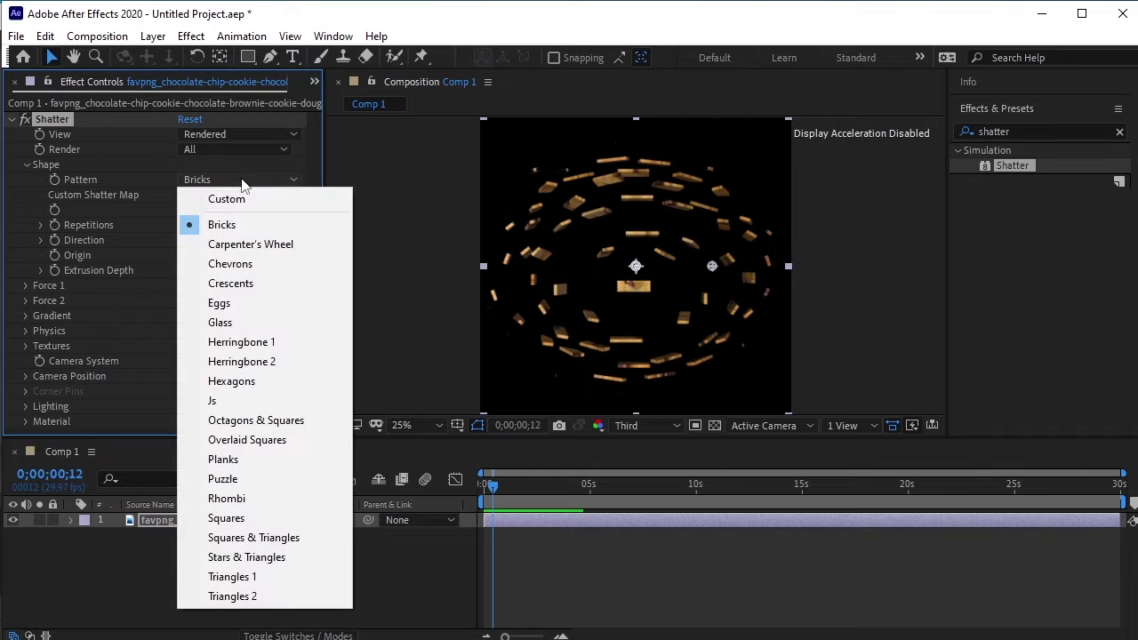
{"action": "left_click", "coordinate": [283, 321]}
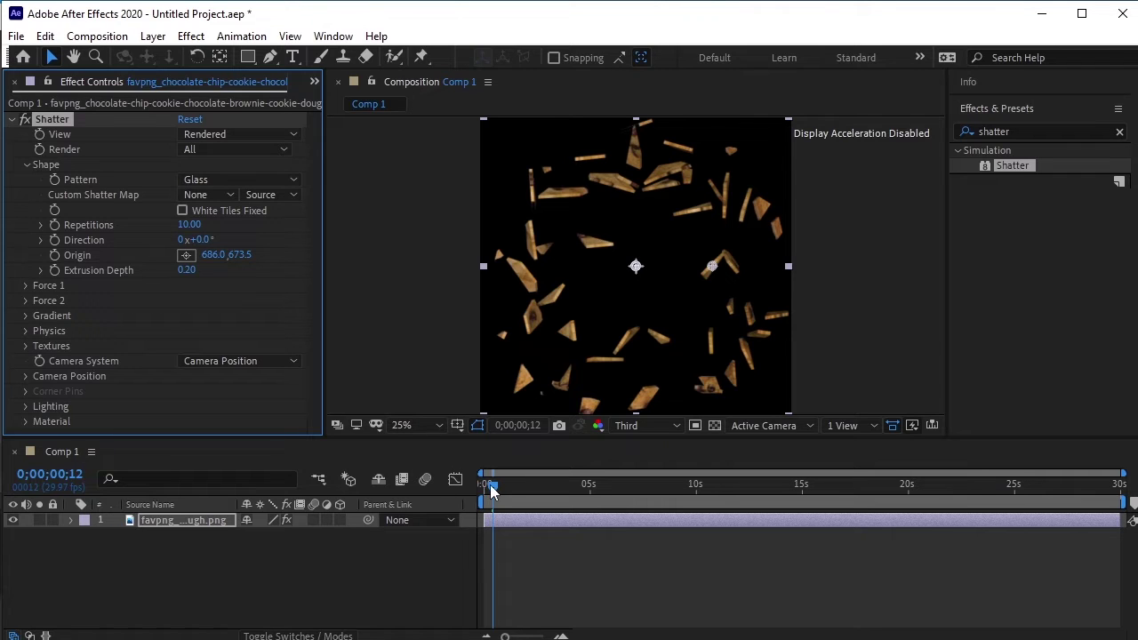
{"action": "mouse_move", "coordinate": [492, 486]}
{"action": "left_mouse_down"}
{"action": "mouse_move", "coordinate": [516, 489]}
{"action": "mouse_move", "coordinate": [469, 488]}
{"action": "left_mouse_up"}
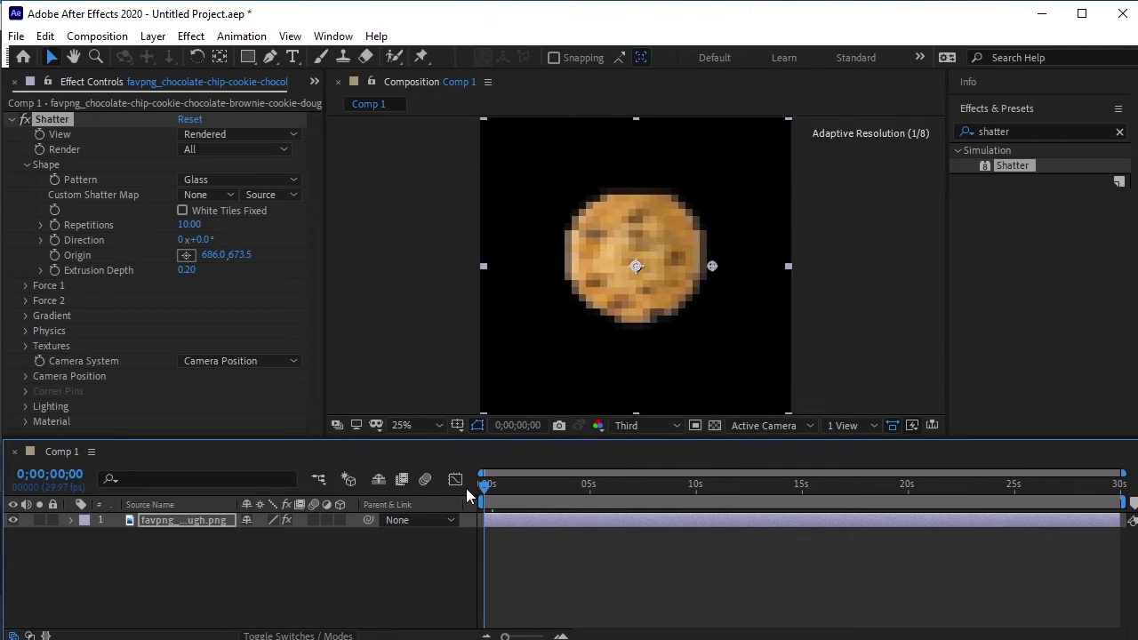
{"action": "key", "text": "space"}
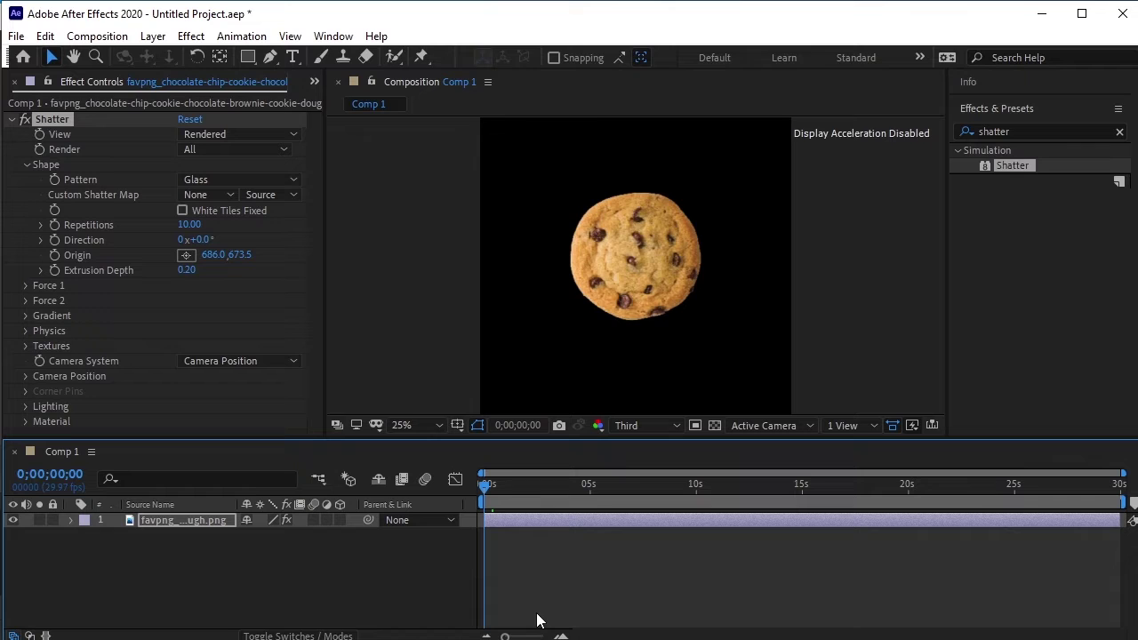
{"action": "key", "text": "space"}
Create a white full-frame solid via Layer > New > Solid, entering the name Mask ('Masdk')
{"action": "left_click", "coordinate": [153, 35]}
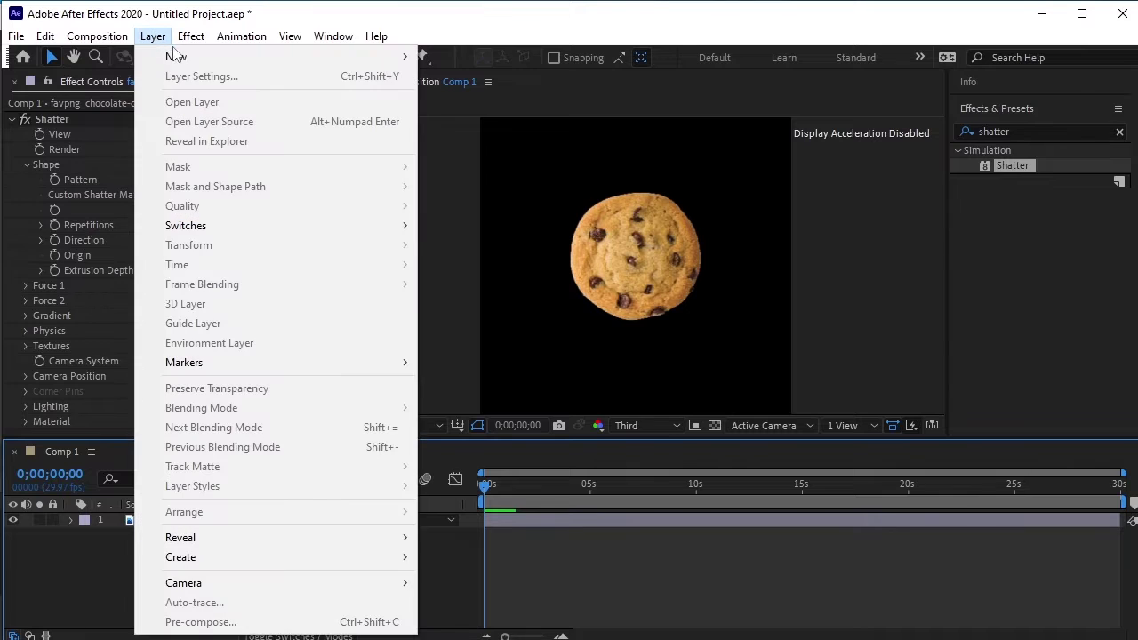
{"action": "mouse_move", "coordinate": [405, 59]}
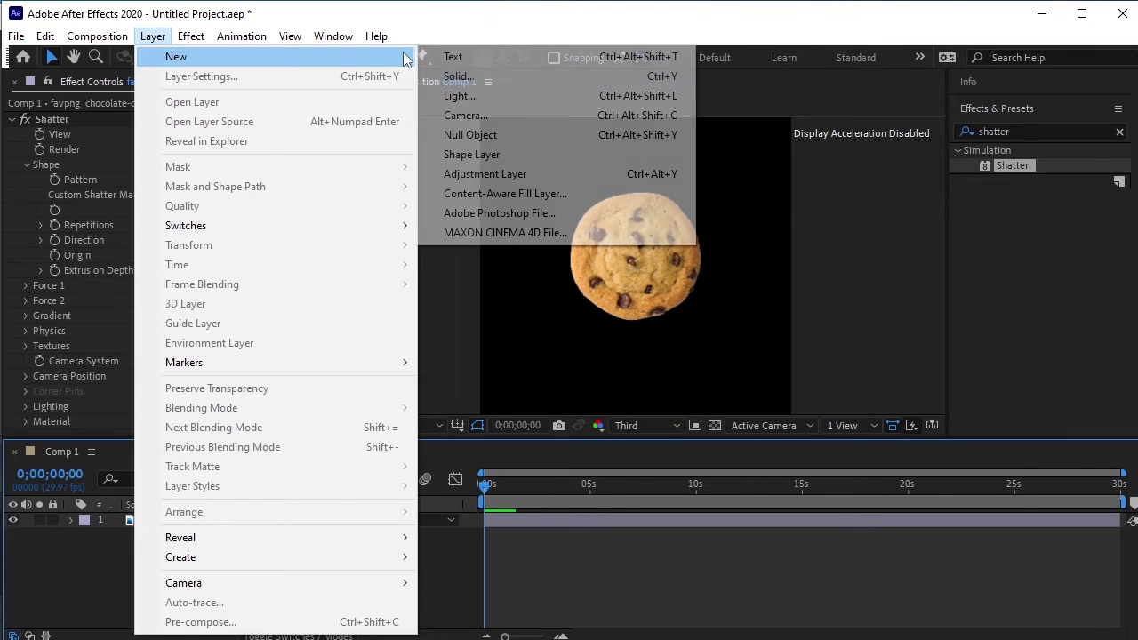
{"action": "left_click", "coordinate": [490, 77]}
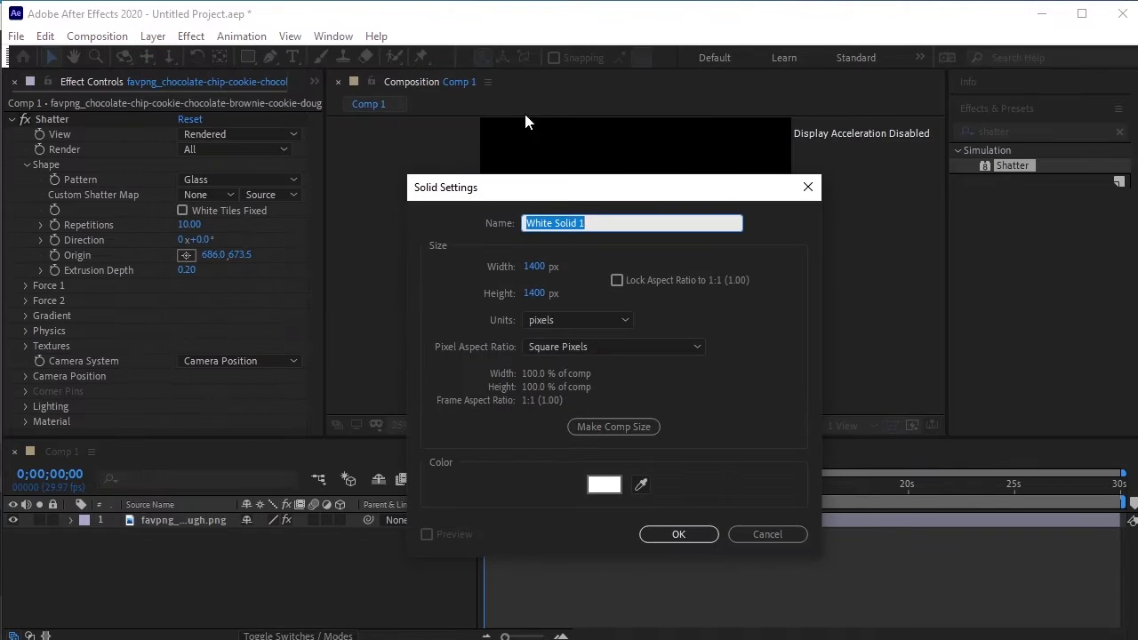
{"action": "key", "text": "BackSpace"}
{"action": "type", "text": "Masd"}
{"action": "type", "text": "k"}
{"action": "key", "text": "Return"}
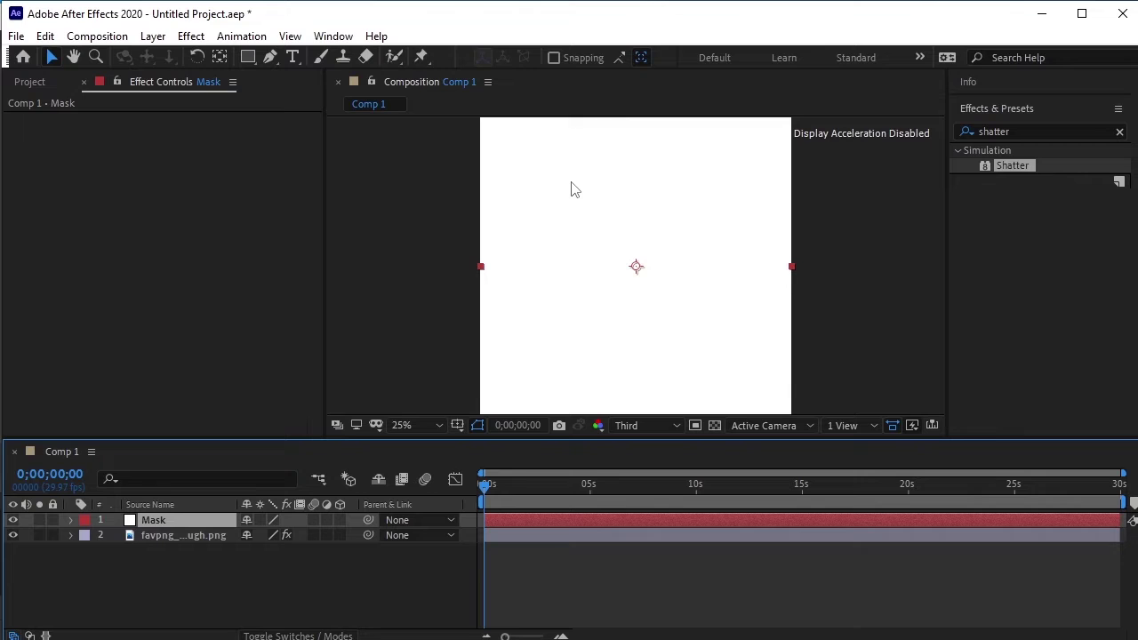
Apply a Fill effect to the Mask solid and set its colour to white (FFFFFF)
{"action": "left_click", "coordinate": [1023, 131]}
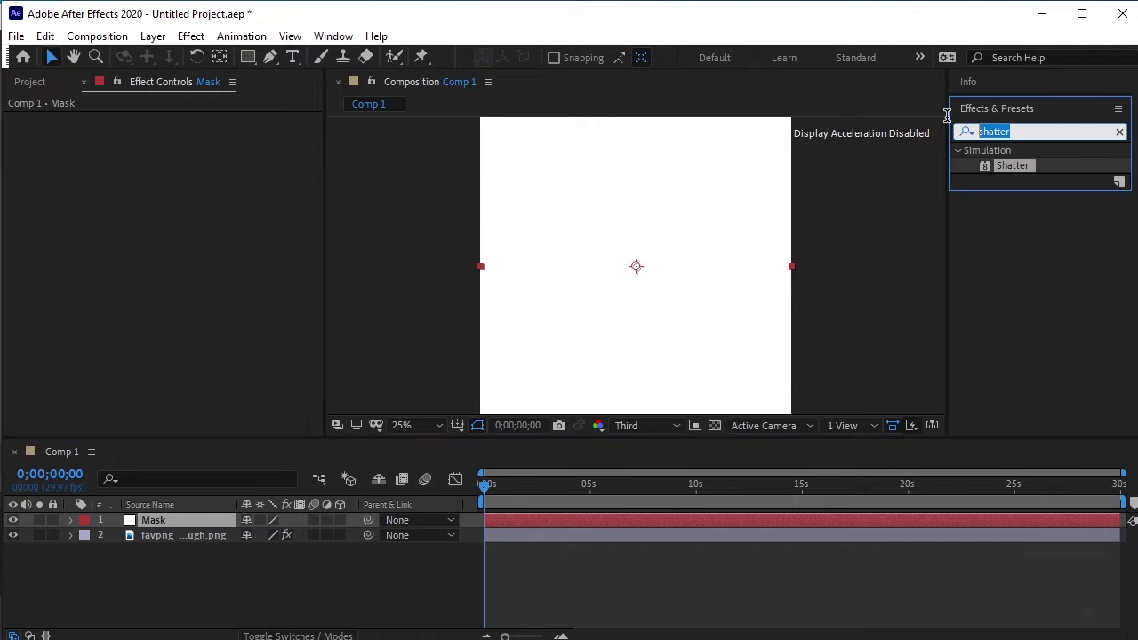
{"action": "type", "text": "fill"}
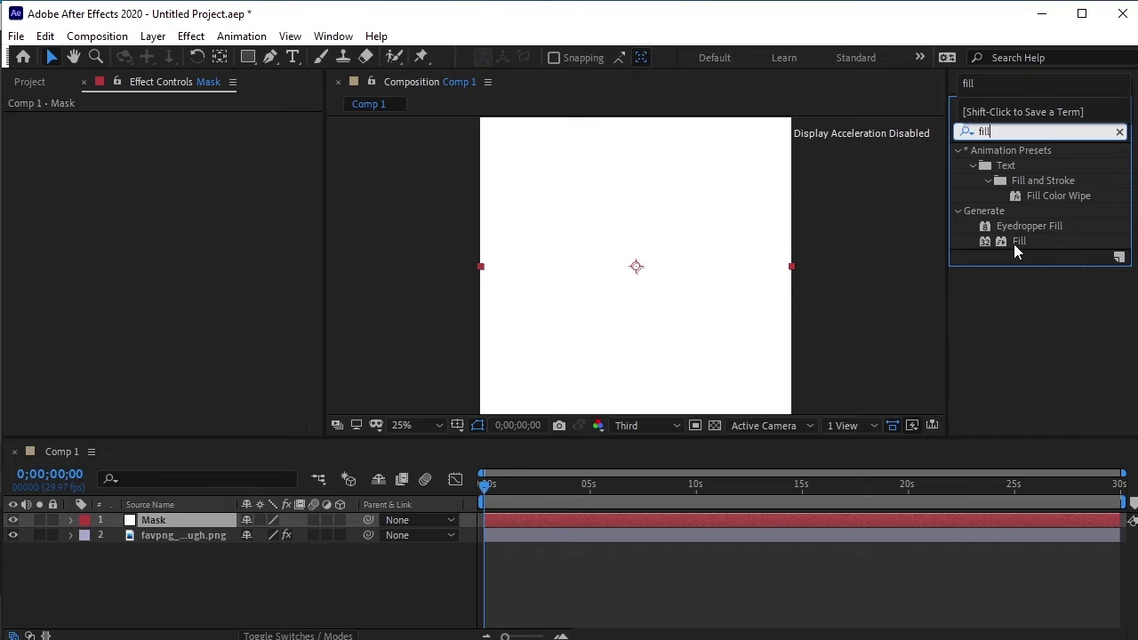
{"action": "left_click_drag", "start_coordinate": [1019, 241], "coordinate": [723, 223]}
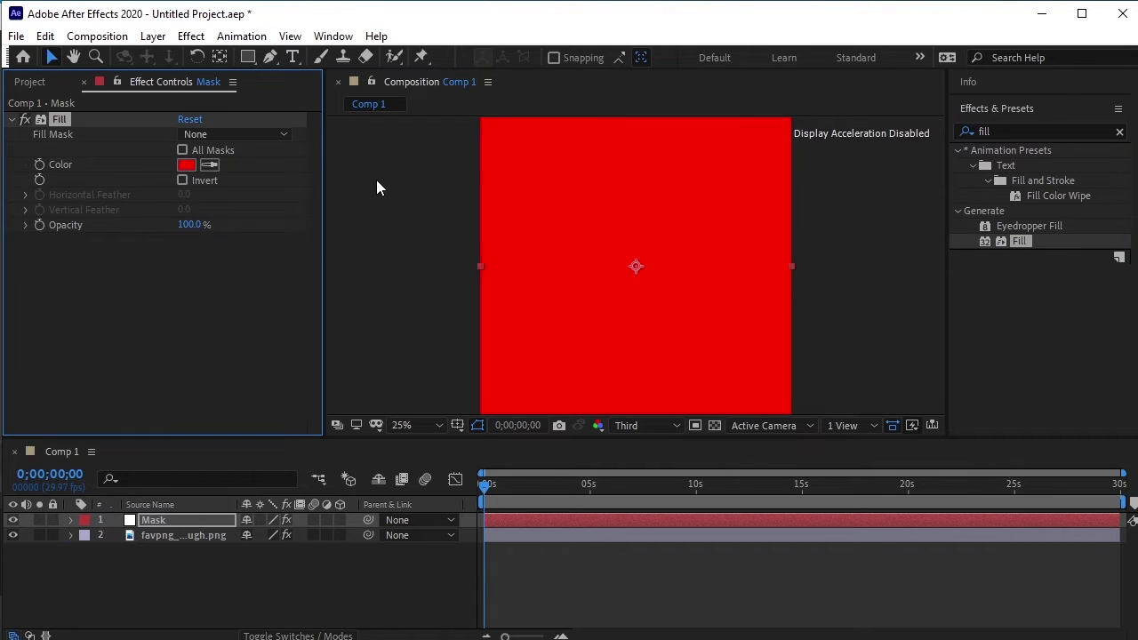
{"action": "left_click", "coordinate": [187, 164]}
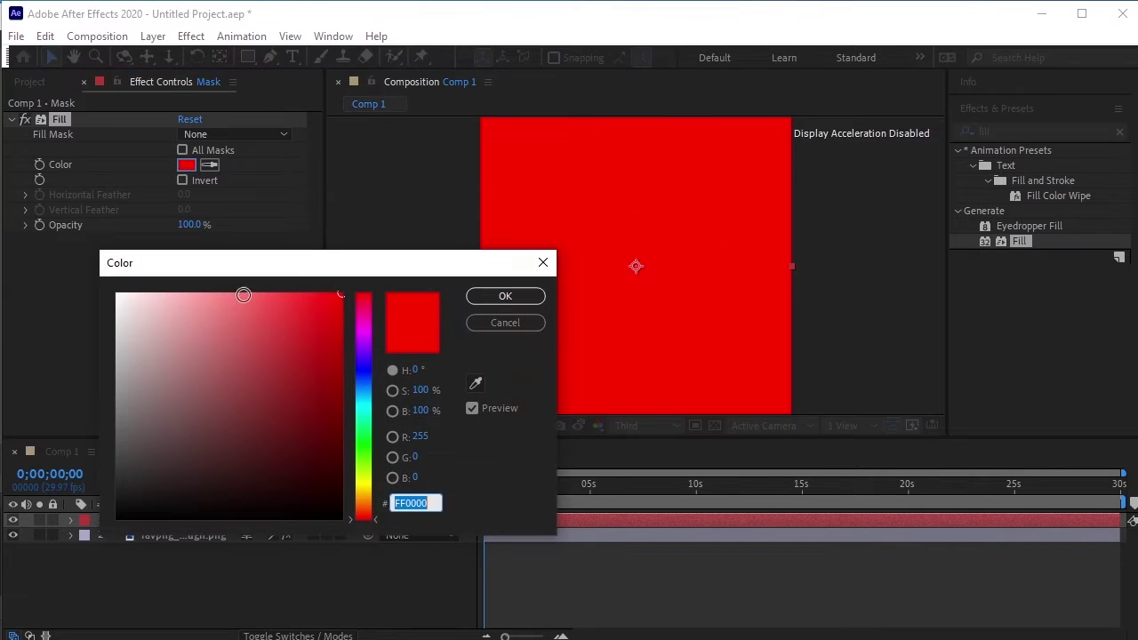
{"action": "left_click", "coordinate": [117, 294]}
{"action": "left_click", "coordinate": [526, 297]}
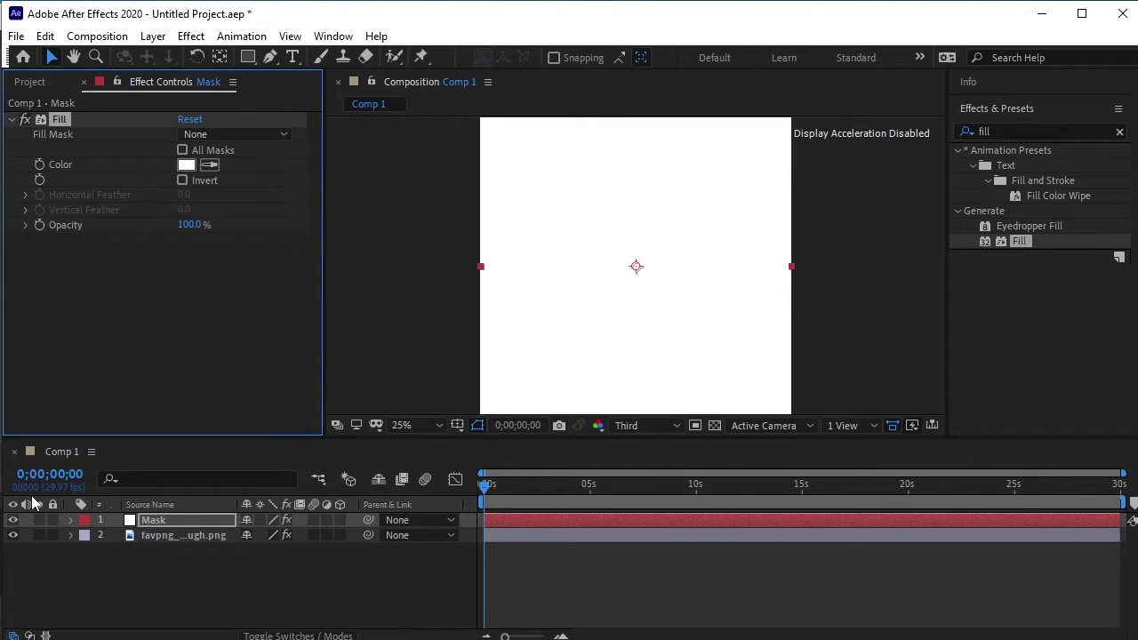
Hide the Mask layer and start a Pen mask across the cookie's middle and right edge
{"action": "left_click", "coordinate": [12, 520]}
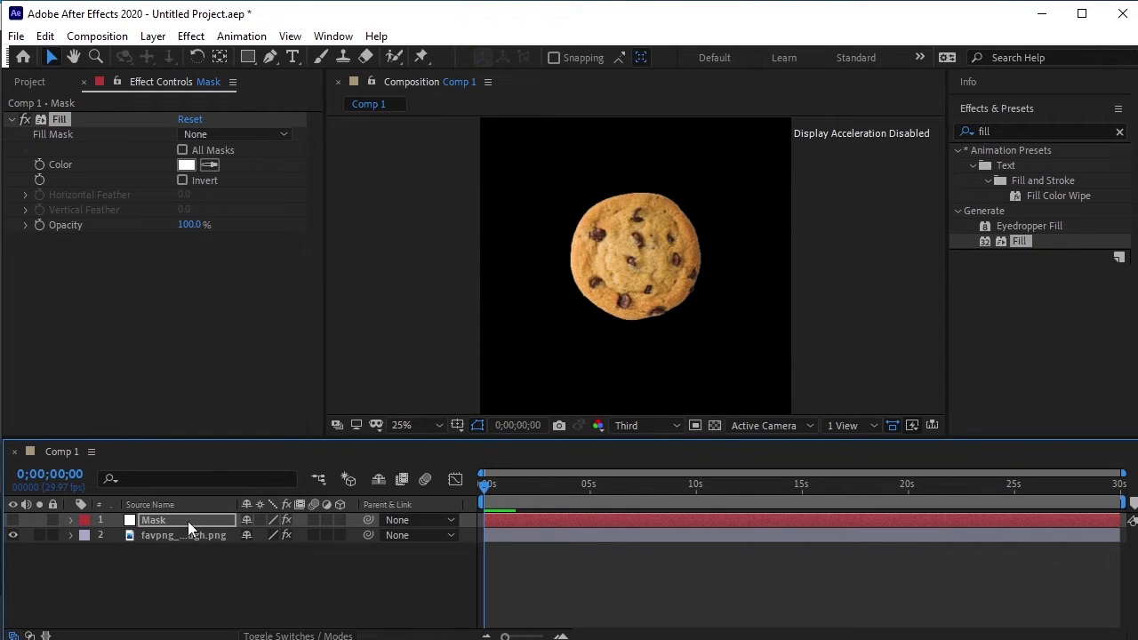
{"action": "left_click", "coordinate": [270, 57]}
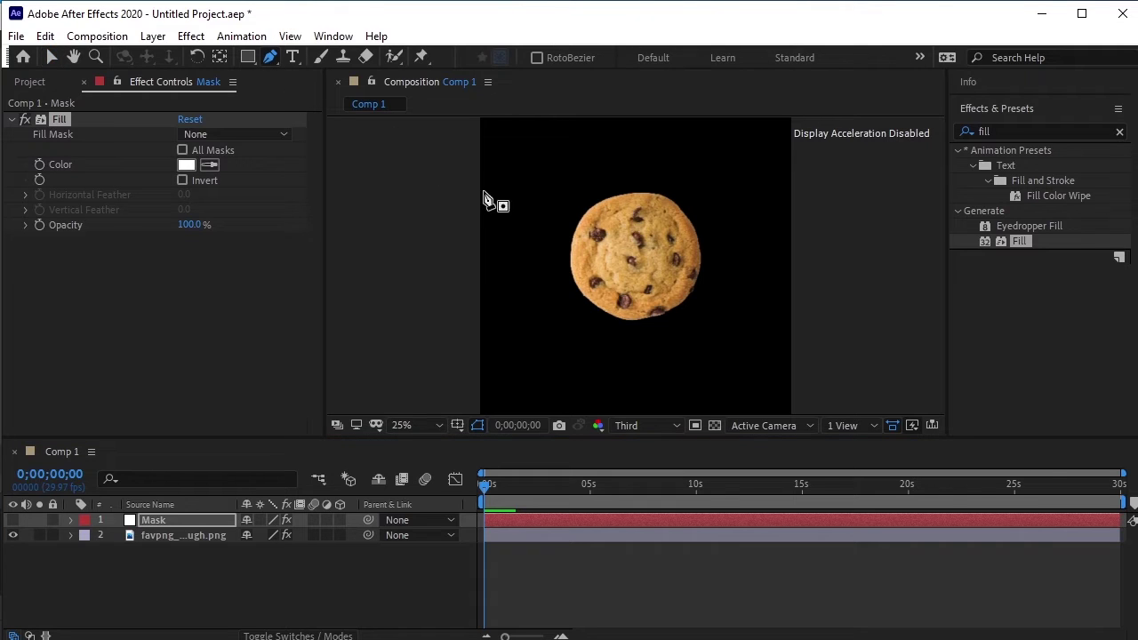
{"action": "left_click", "coordinate": [557, 193]}
{"action": "left_click", "coordinate": [620, 247]}
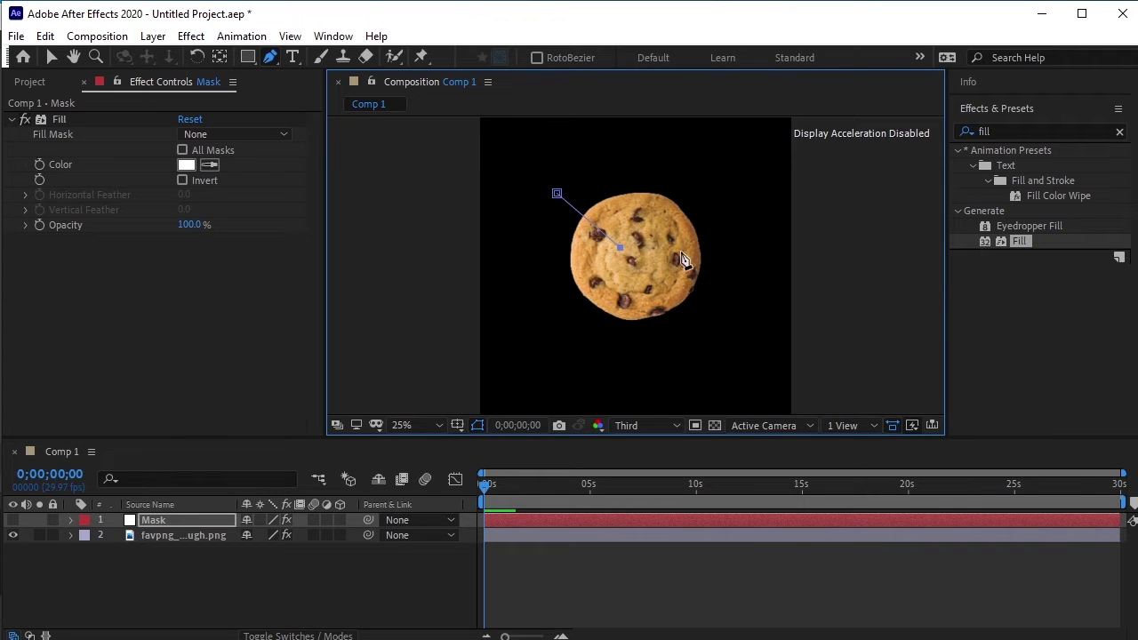
{"action": "left_click", "coordinate": [728, 254]}
{"action": "left_click", "coordinate": [806, 184]}
{"action": "left_click", "coordinate": [804, 158]}
Pan up, add mask points above the comp's top corners, and close the path
{"action": "key", "text": "h"}
{"action": "left_click_drag", "start_coordinate": [753, 120], "coordinate": [723, 207]}
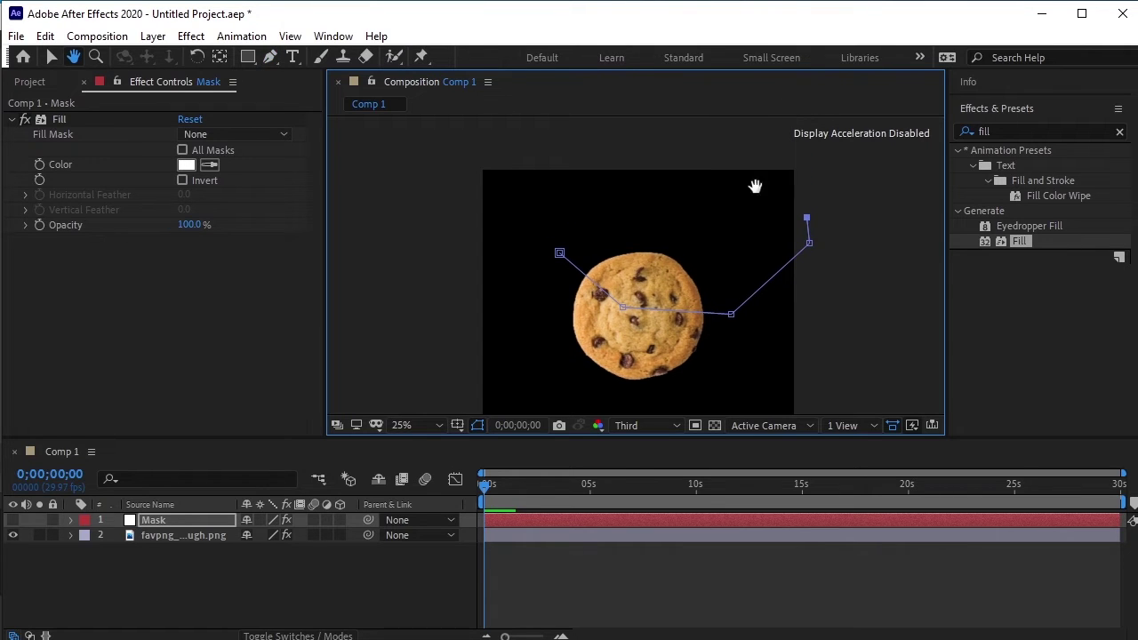
{"action": "key", "text": "g"}
{"action": "left_click", "coordinate": [798, 161]}
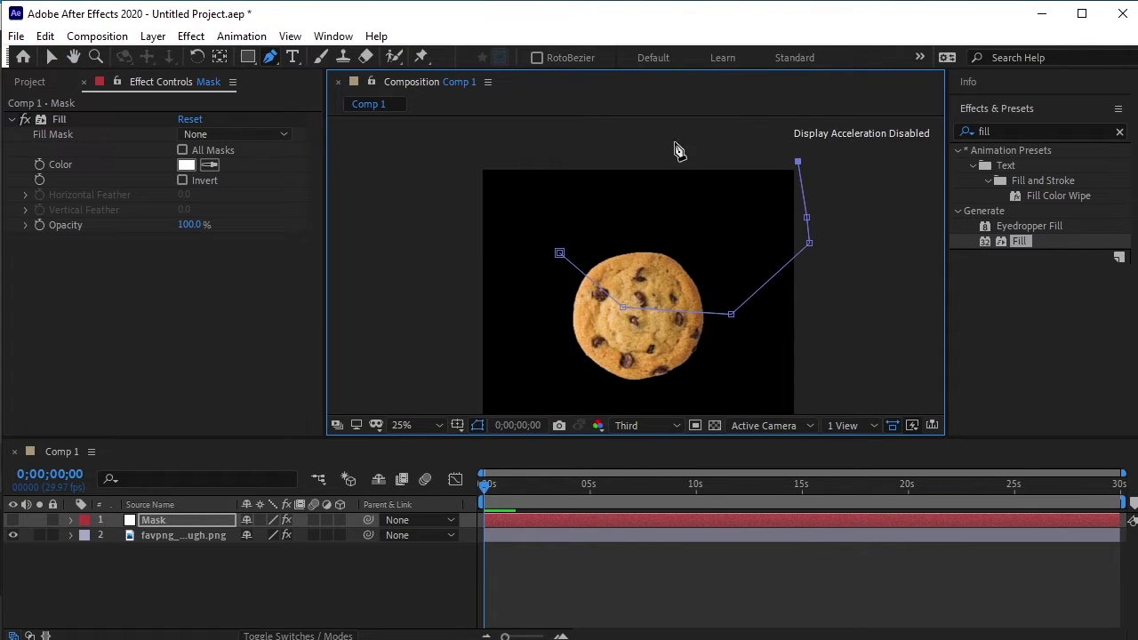
{"action": "left_click", "coordinate": [546, 152]}
{"action": "left_click", "coordinate": [561, 254]}
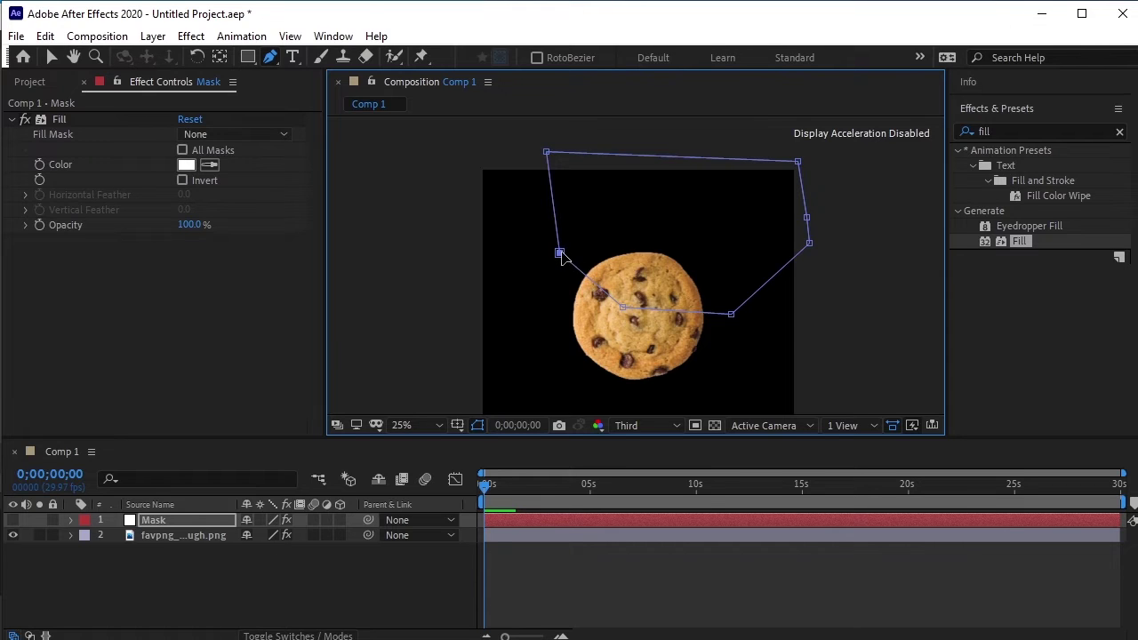
Zoom out to 12.5% and toggle the Mask layer's visibility to check the shape, leaving it hidden
{"action": "key", "text": "comma"}
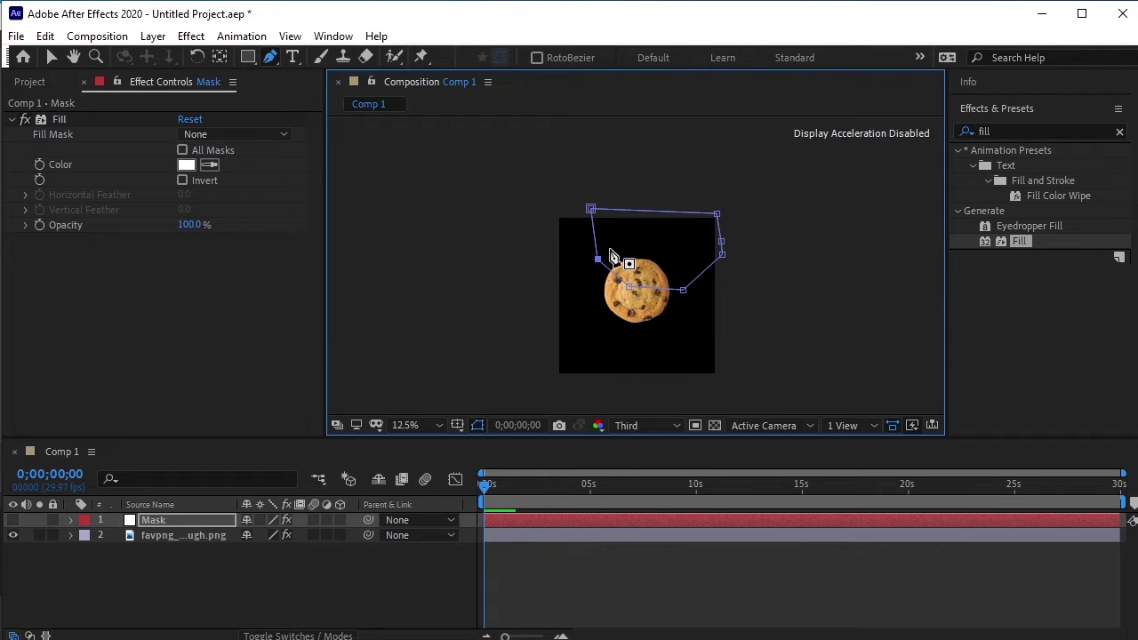
{"action": "left_click_drag", "start_coordinate": [632, 327], "coordinate": [511, 283]}
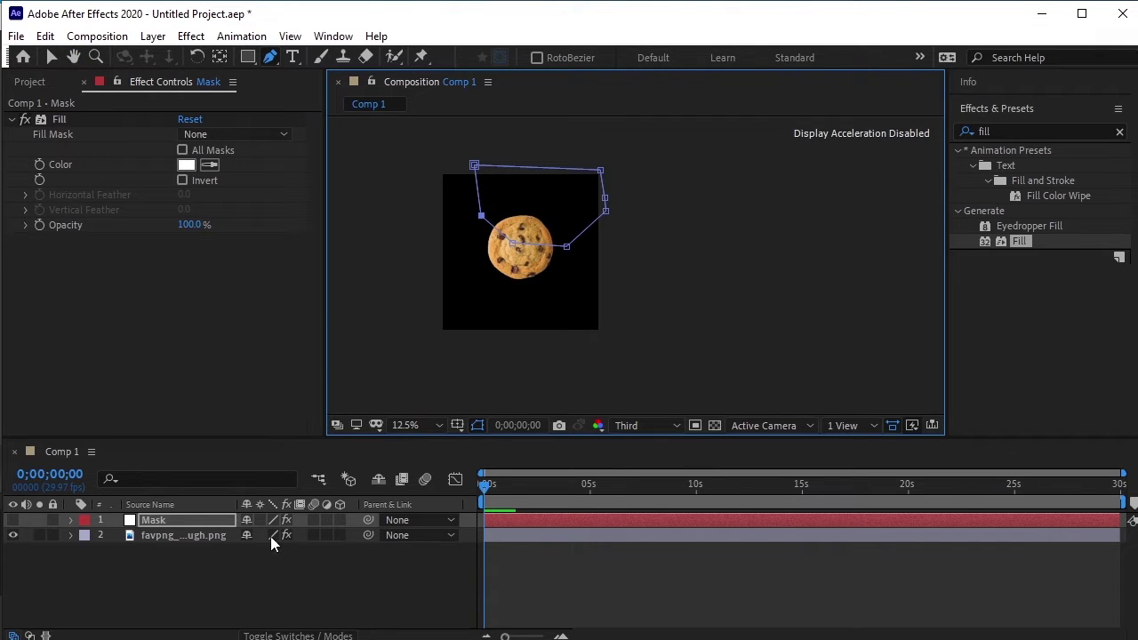
{"action": "left_click", "coordinate": [11, 523]}
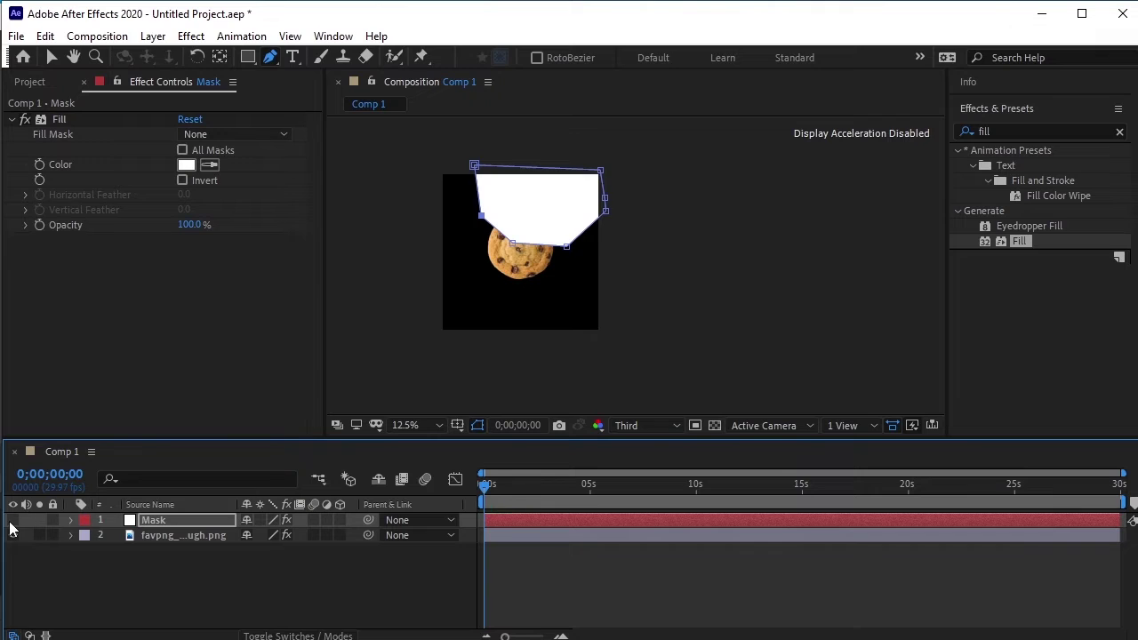
{"action": "left_click", "coordinate": [10, 525]}
{"action": "left_click", "coordinate": [10, 523]}
{"action": "left_click", "coordinate": [11, 523]}
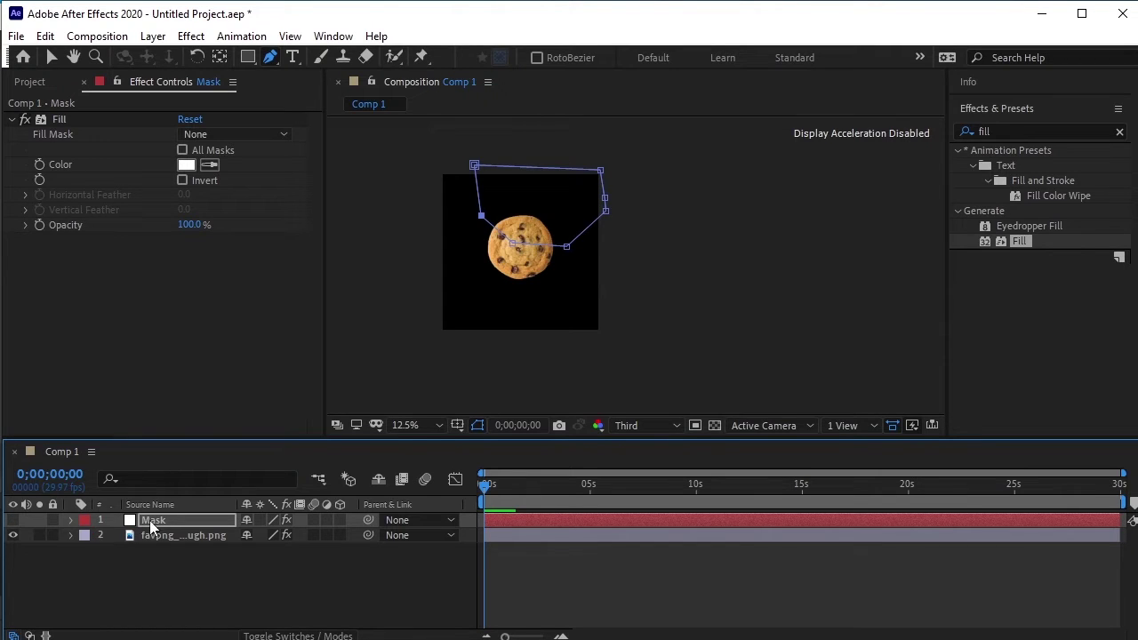
{"action": "left_click", "coordinate": [181, 538]}
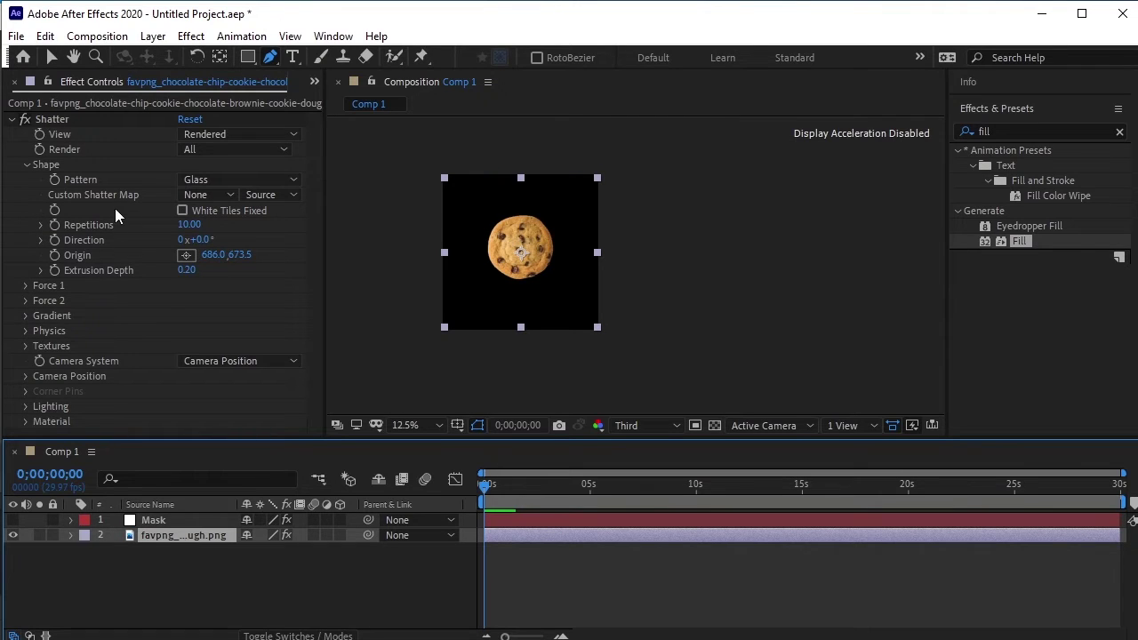
Set Shatter's Gradient Layer to 1. Mask using Effects & Masks, with Shatter Threshold 1%
{"action": "left_click", "coordinate": [26, 316]}
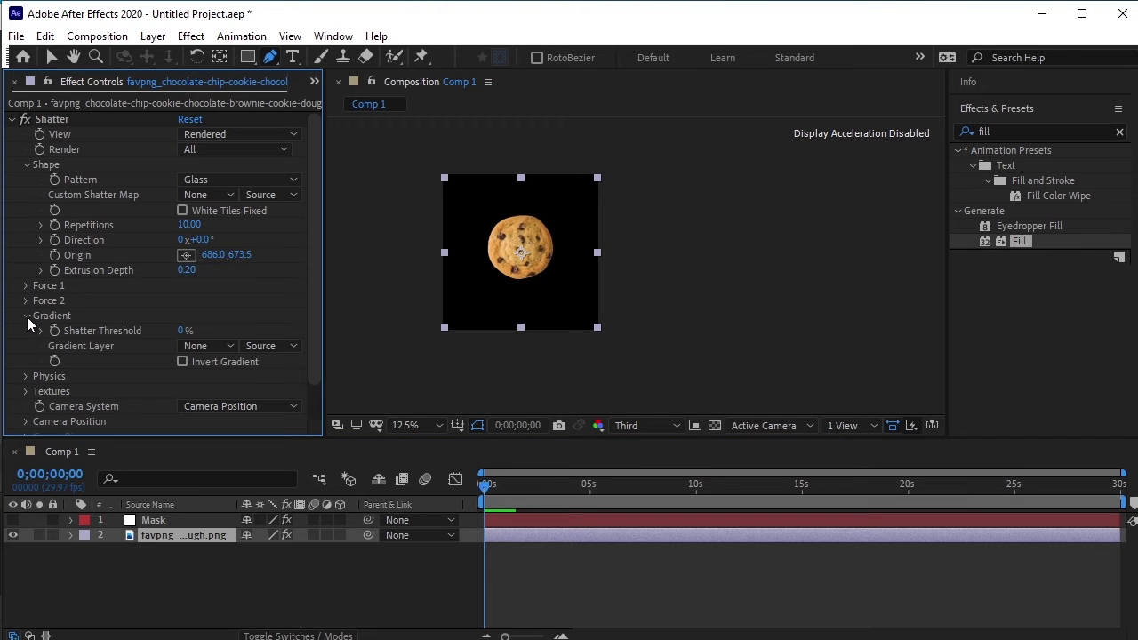
{"action": "scroll", "coordinate": [177, 324], "scroll_direction": "down", "scroll_amount": 2}
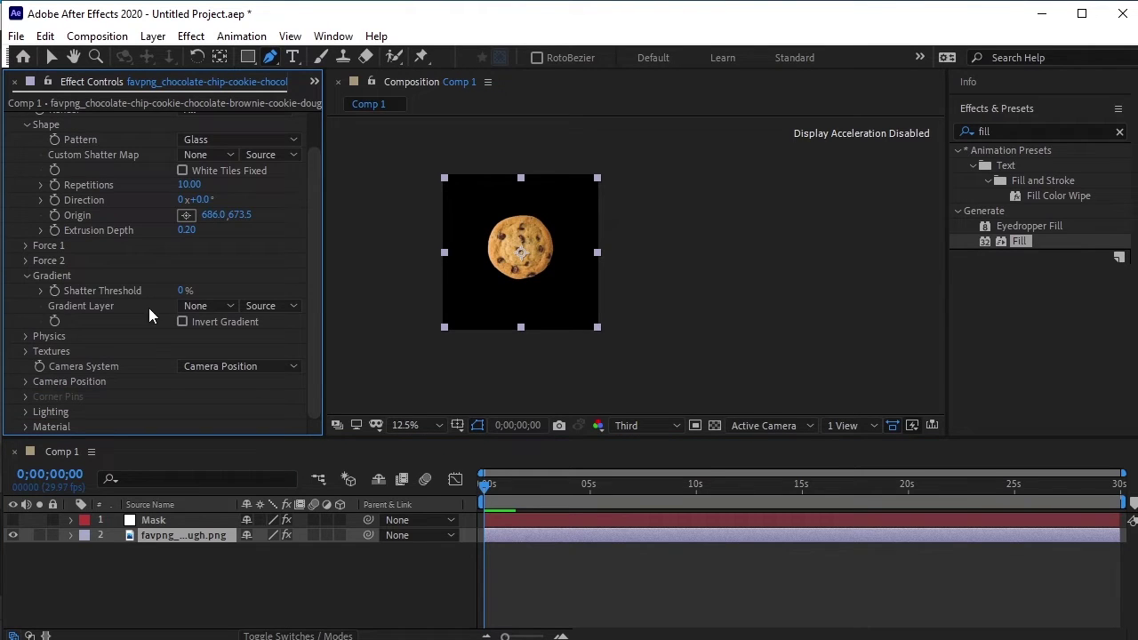
{"action": "left_click", "coordinate": [210, 304]}
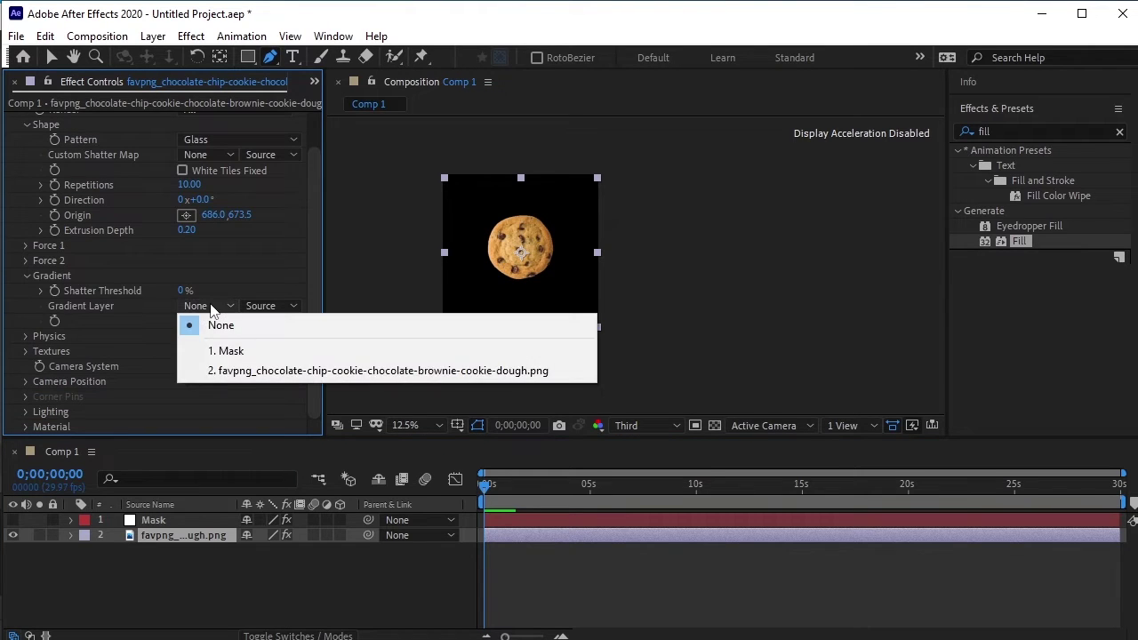
{"action": "left_click", "coordinate": [232, 347]}
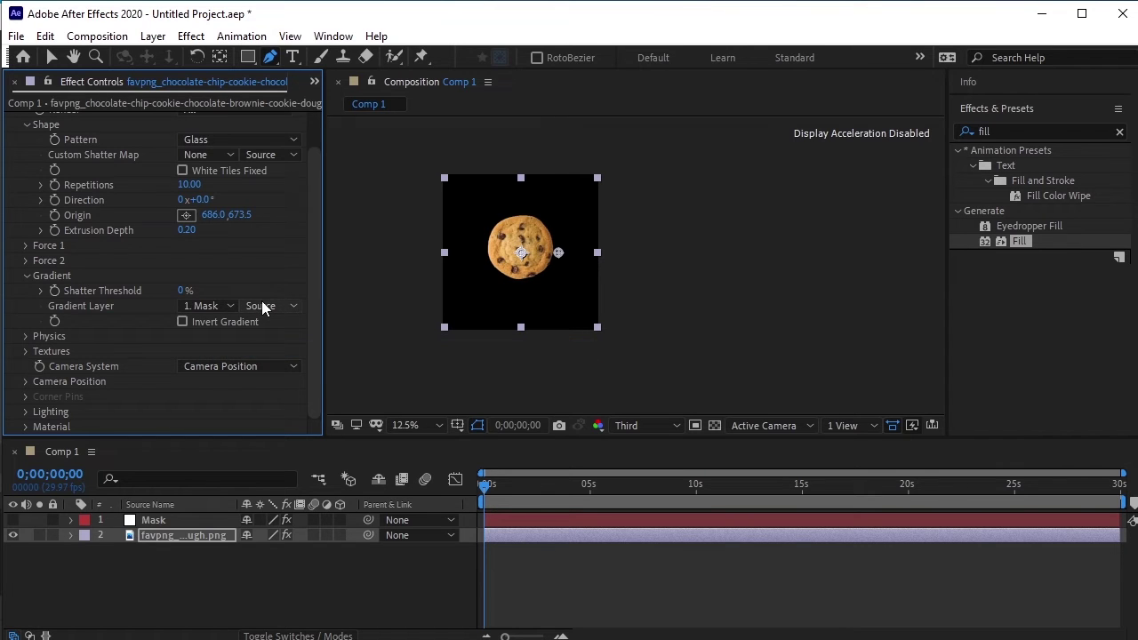
{"action": "left_click", "coordinate": [262, 308]}
{"action": "left_click", "coordinate": [313, 365]}
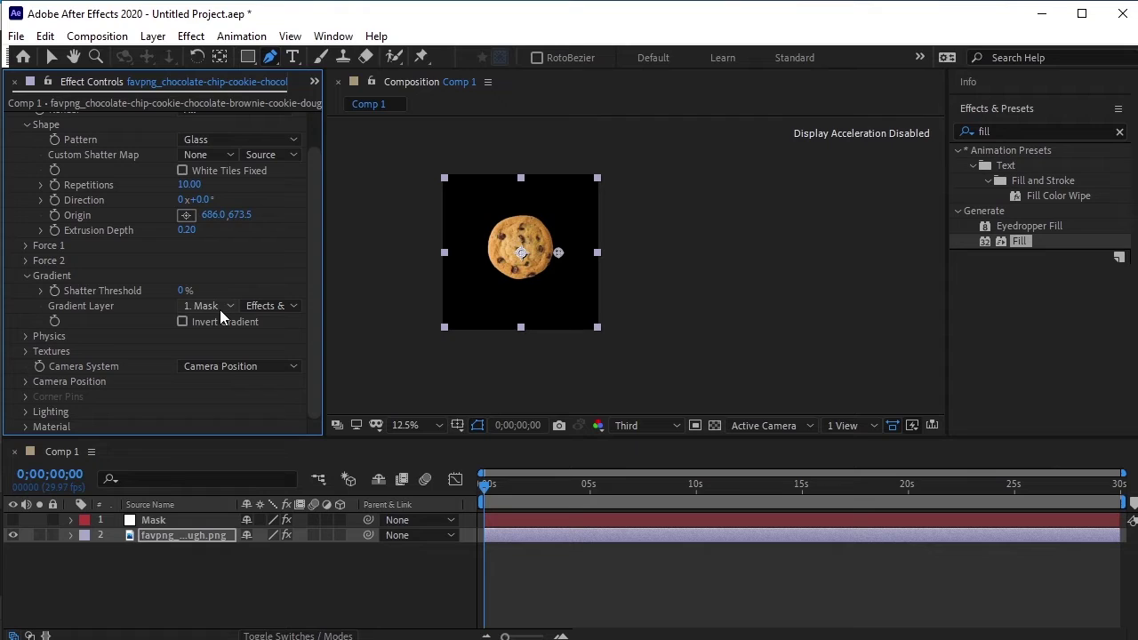
{"action": "left_click", "coordinate": [183, 292]}
{"action": "type", "text": "1"}
{"action": "key", "text": "Return"}
Preview the shatter and pan the viewer to centre the cookie
{"action": "key", "text": "space"}
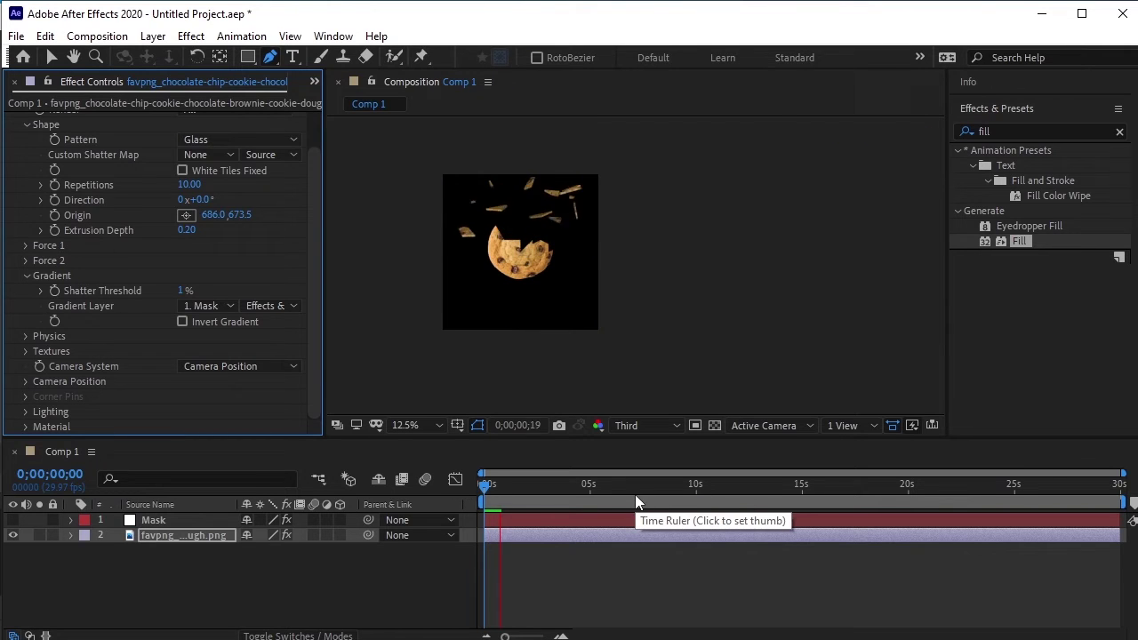
{"action": "key", "text": "space"}
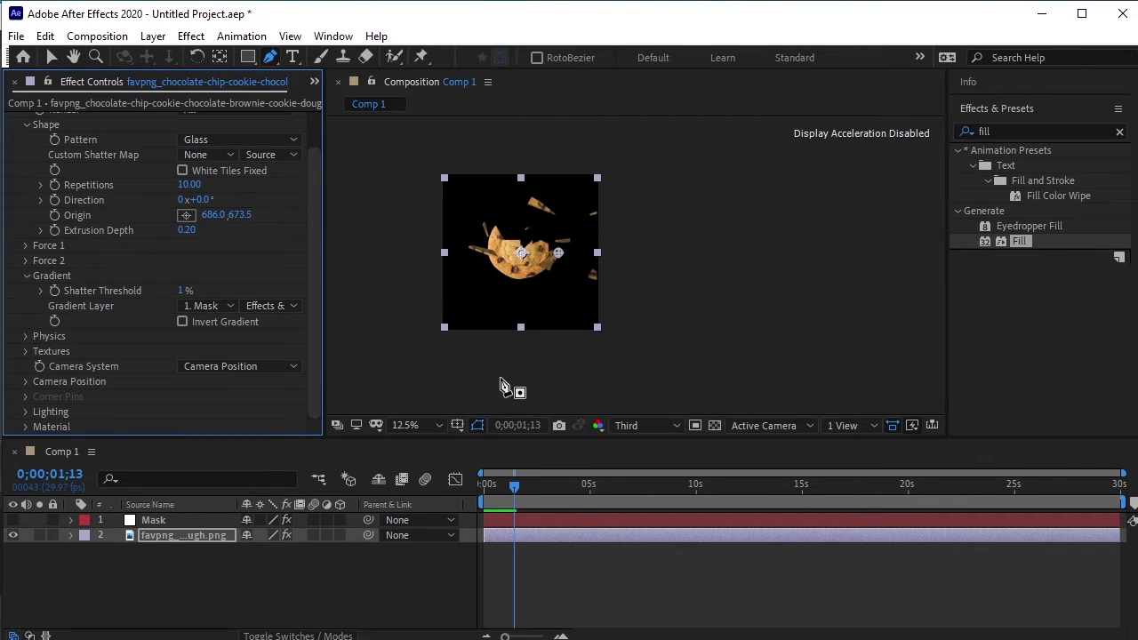
{"action": "scroll", "coordinate": [502, 378], "scroll_direction": "up", "scroll_amount": 2}
{"action": "key", "text": "h"}
{"action": "left_click_drag", "start_coordinate": [540, 191], "coordinate": [505, 293]}
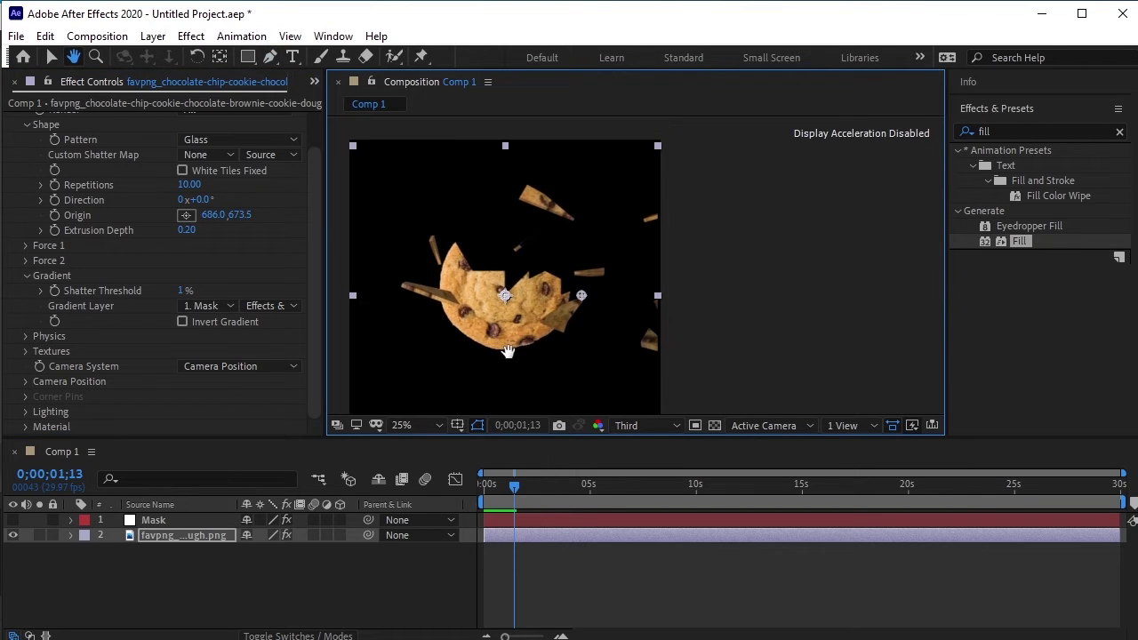
{"action": "key", "text": "g"}
Replay from the first frame and scrub back to frames 9 and 5 to inspect the shards
{"action": "left_click", "coordinate": [440, 494]}
{"action": "key", "text": "Home"}
{"action": "key", "text": "space"}
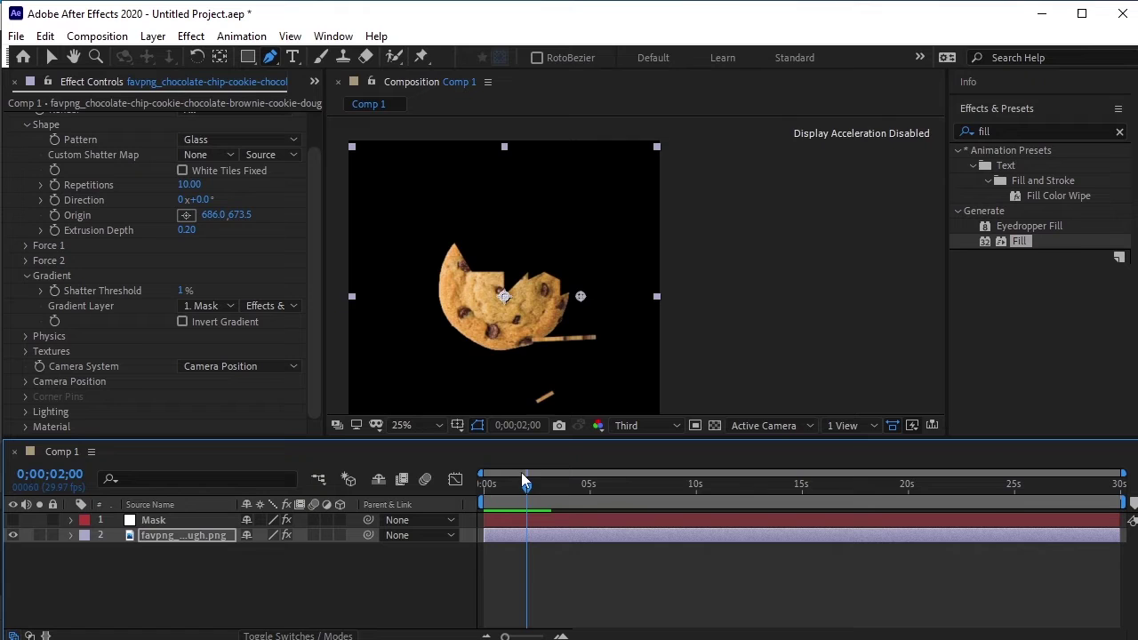
{"action": "left_click_drag", "start_coordinate": [526, 485], "coordinate": [462, 480]}
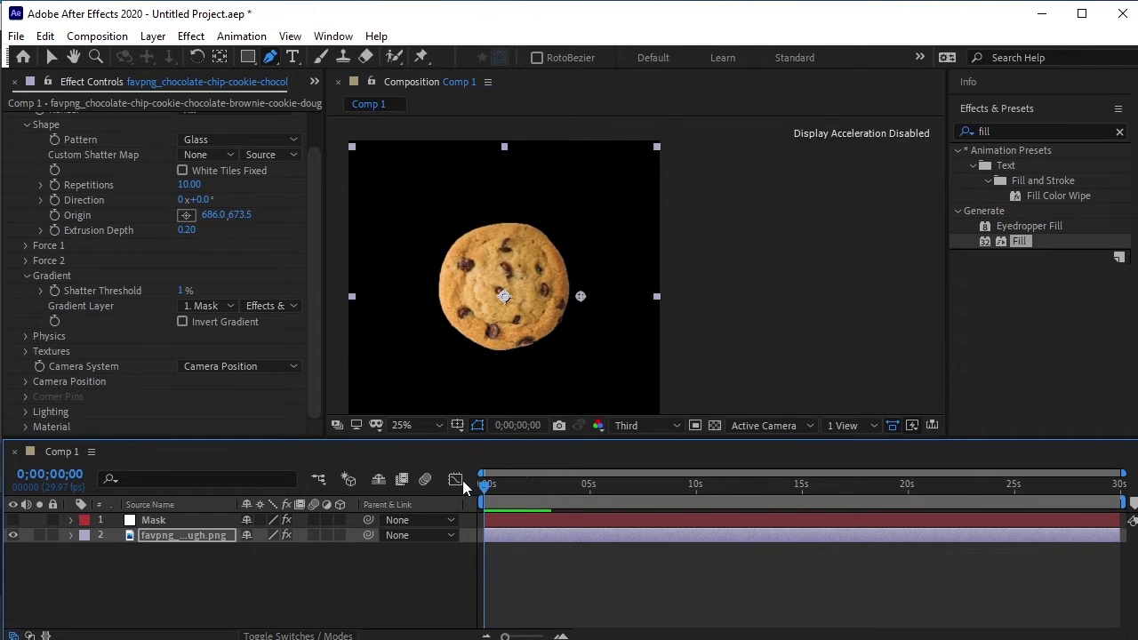
{"action": "left_click", "coordinate": [136, 533]}
{"action": "left_click", "coordinate": [489, 484]}
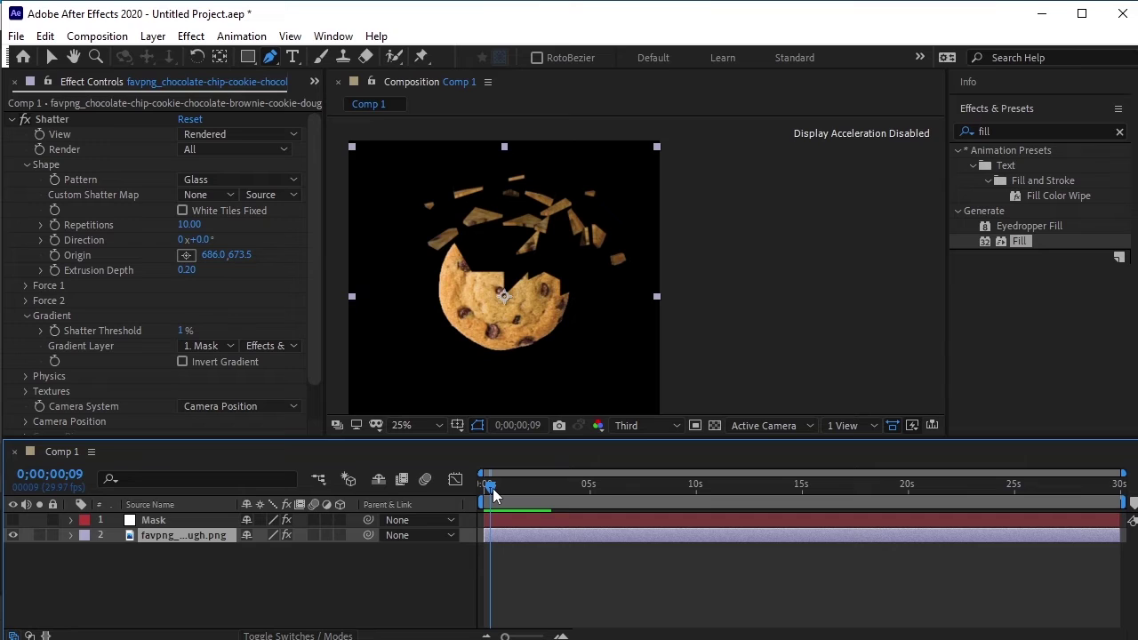
{"action": "left_click_drag", "start_coordinate": [494, 496], "coordinate": [490, 498]}
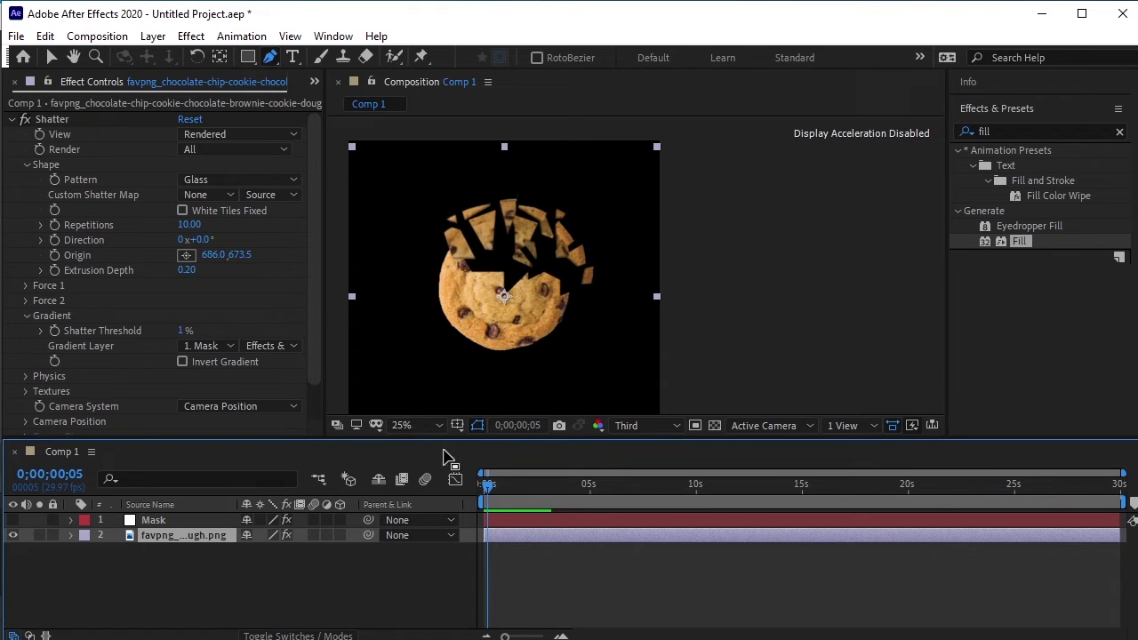
Set the Shatter Repetitions to 30 after first trying 50
{"action": "key", "text": ";"}
{"action": "key", "text": "Page_Up"}
{"action": "key", "text": "Page_Up"}
{"action": "left_click", "coordinate": [190, 225]}
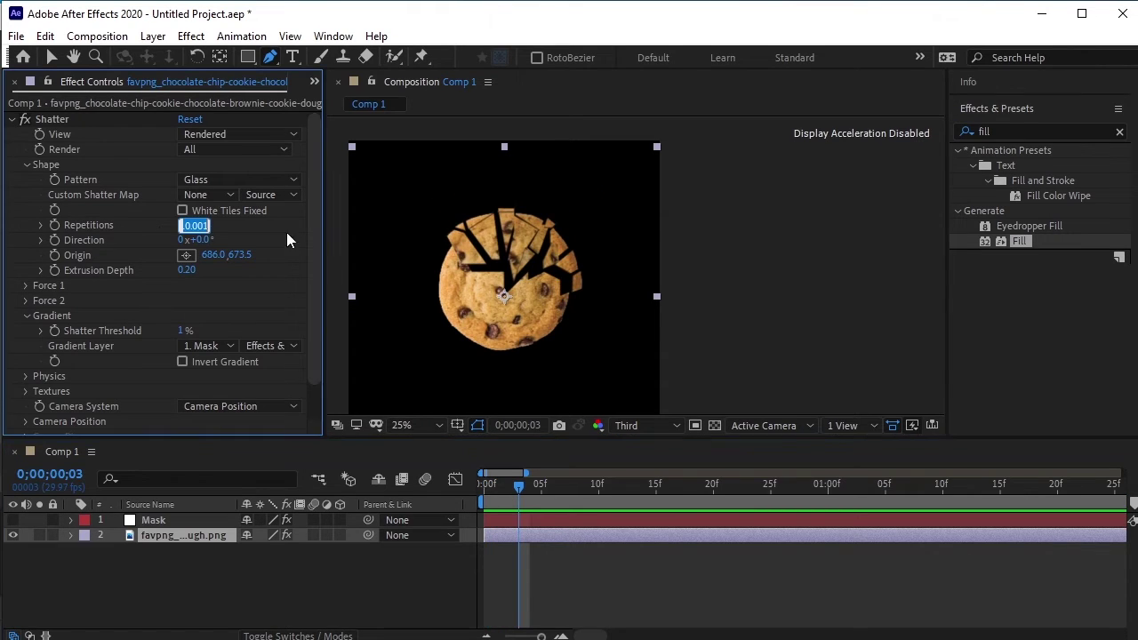
{"action": "type", "text": "50"}
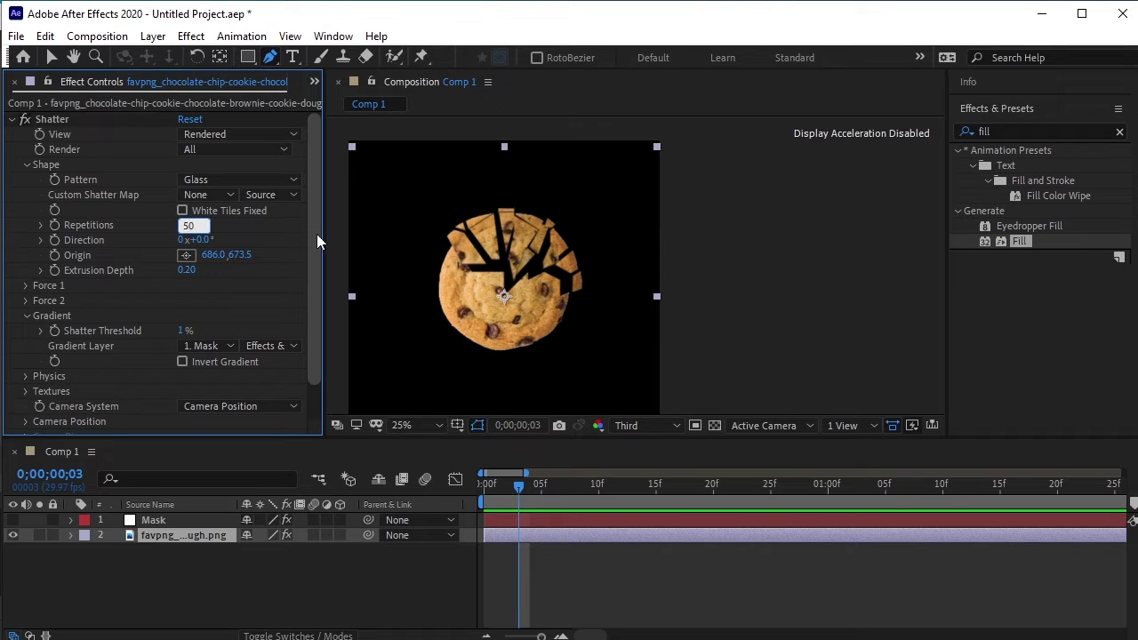
{"action": "key", "text": "Return"}
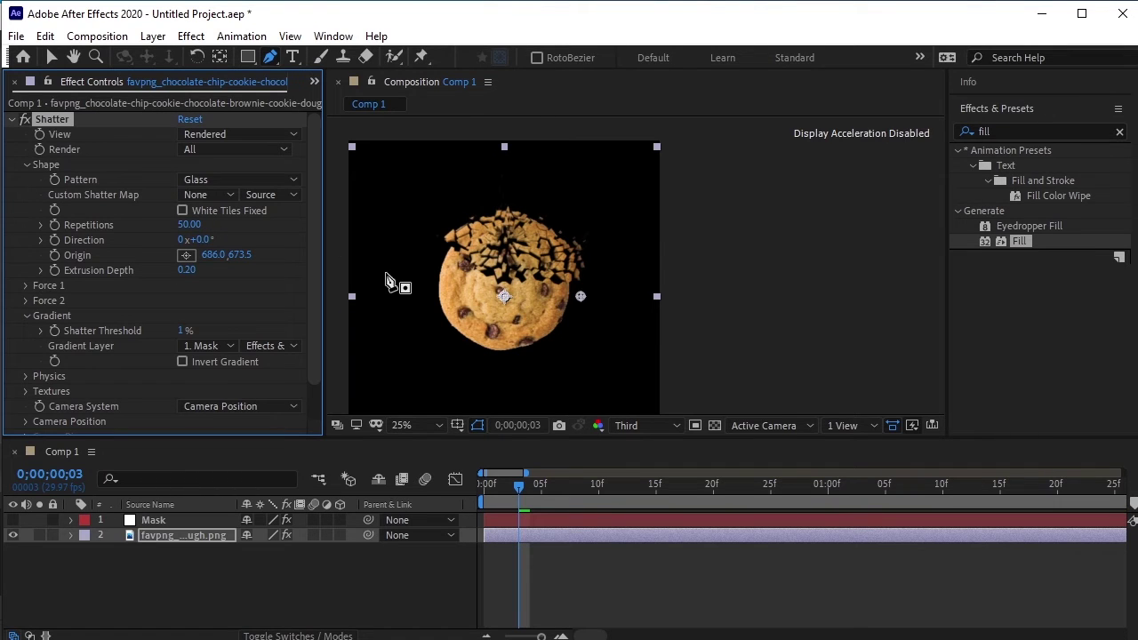
{"action": "left_click", "coordinate": [191, 225]}
{"action": "type", "text": "30"}
{"action": "key", "text": "Return"}
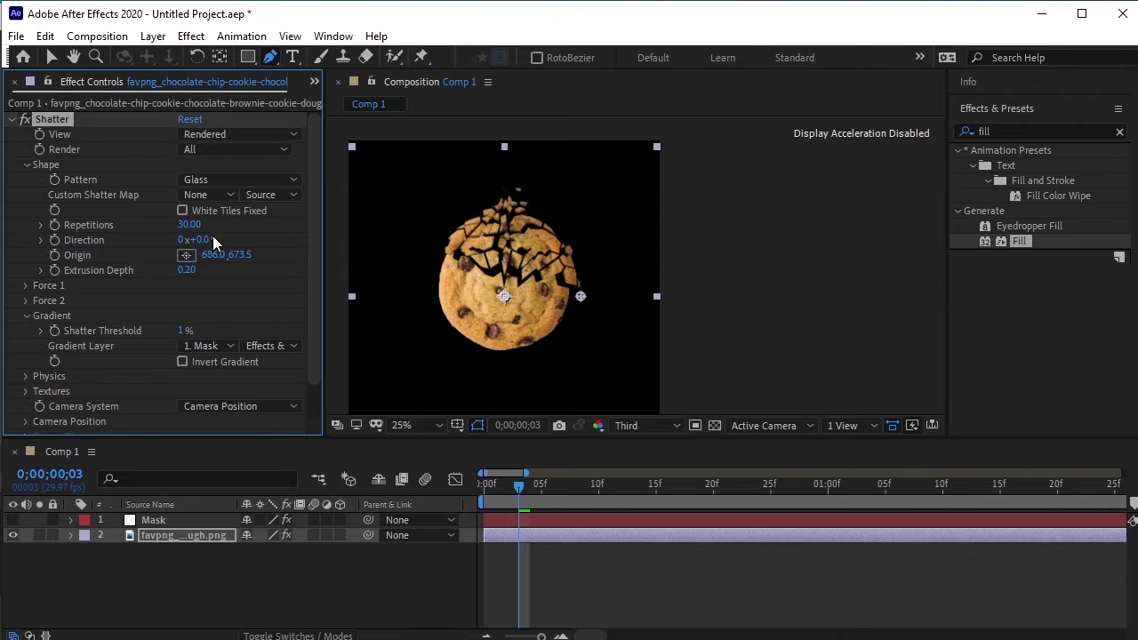
Place the Shatter origin at the cookie's top edge (718, 305.5) and preview the burst
{"action": "left_click", "coordinate": [186, 254]}
{"action": "left_click", "coordinate": [505, 287]}
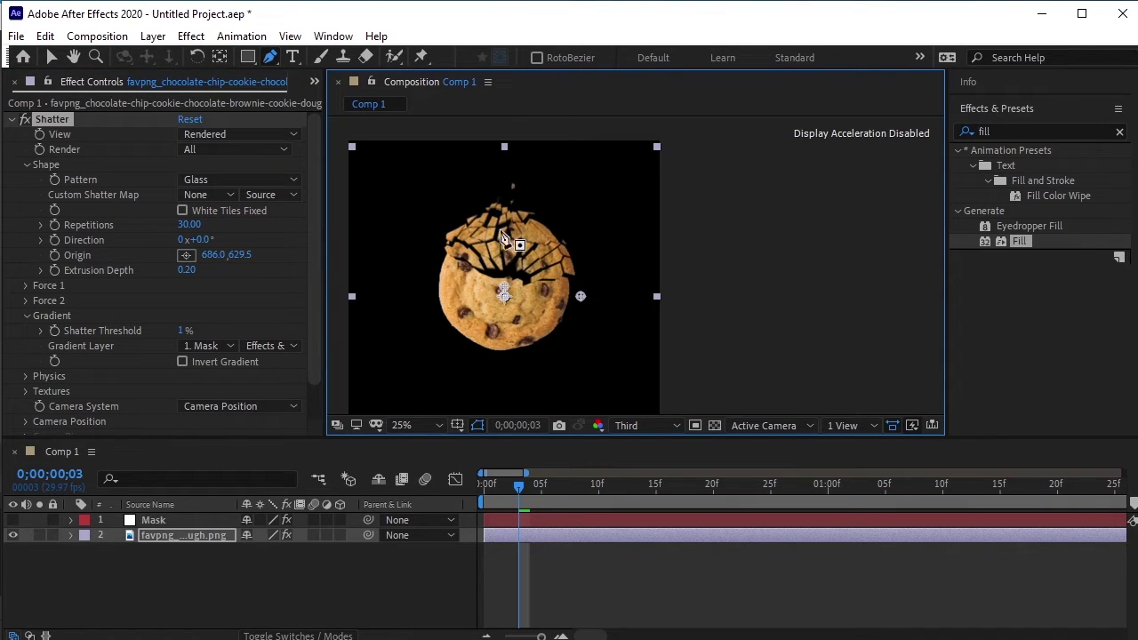
{"action": "left_click", "coordinate": [186, 255]}
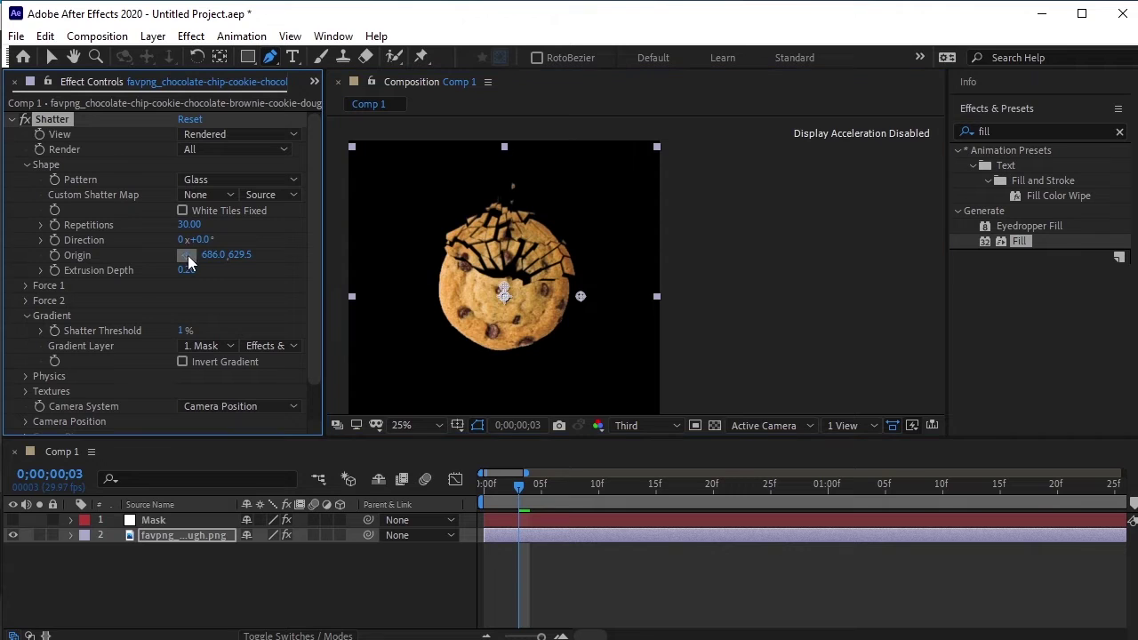
{"action": "left_click", "coordinate": [511, 215]}
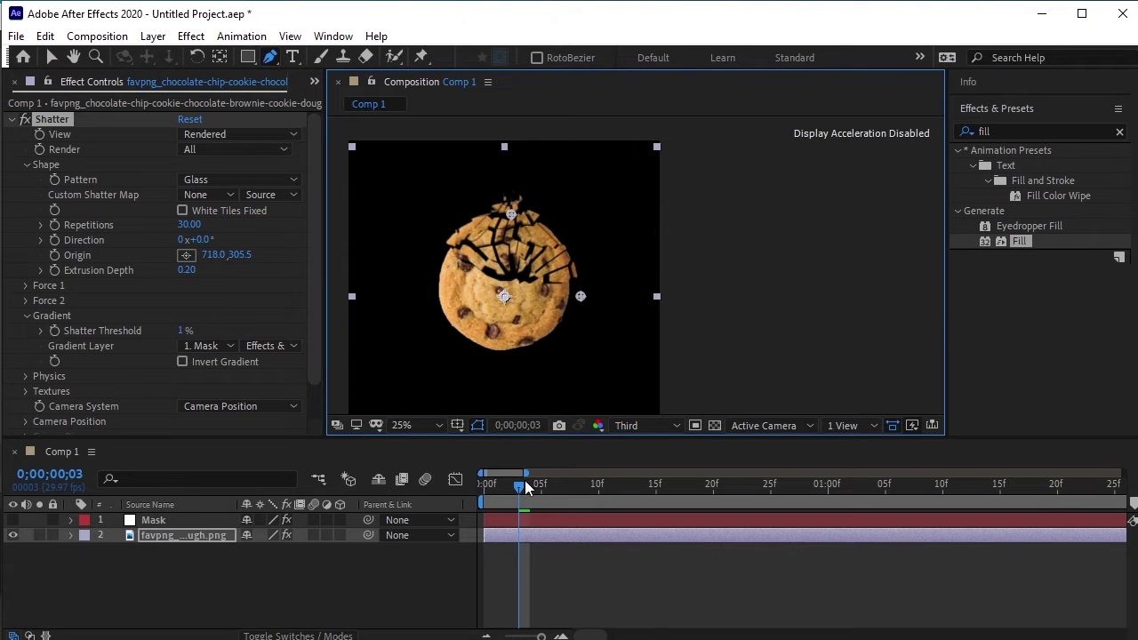
{"action": "left_click_drag", "start_coordinate": [520, 484], "coordinate": [496, 484]}
{"action": "key", "text": "space"}
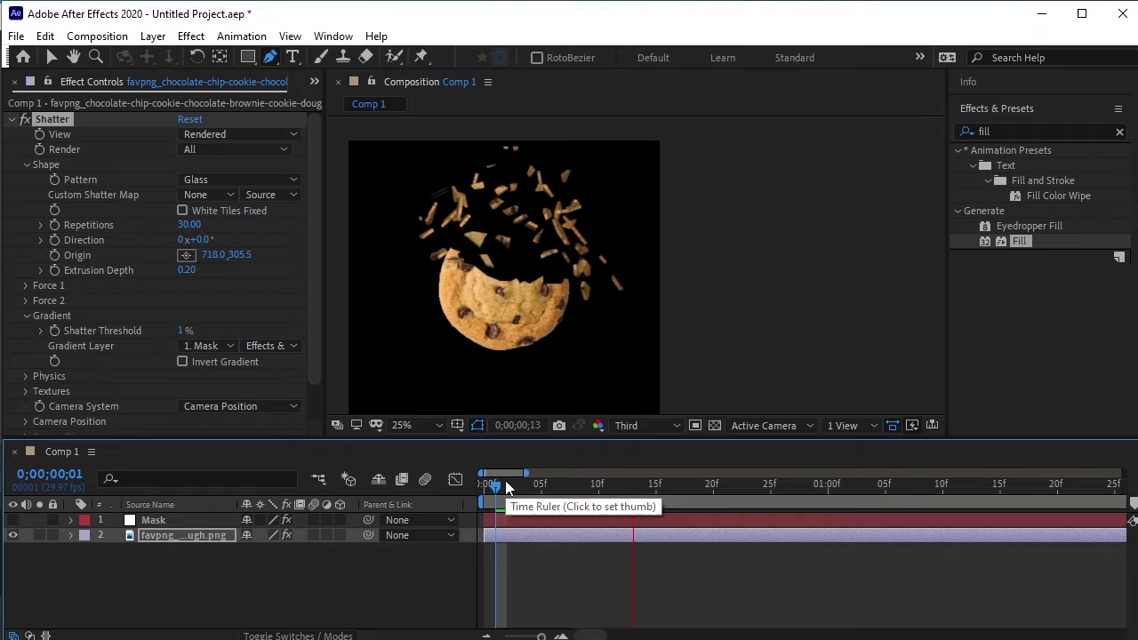
{"action": "key", "text": "space"}
{"action": "left_click_drag", "start_coordinate": [734, 480], "coordinate": [511, 488]}
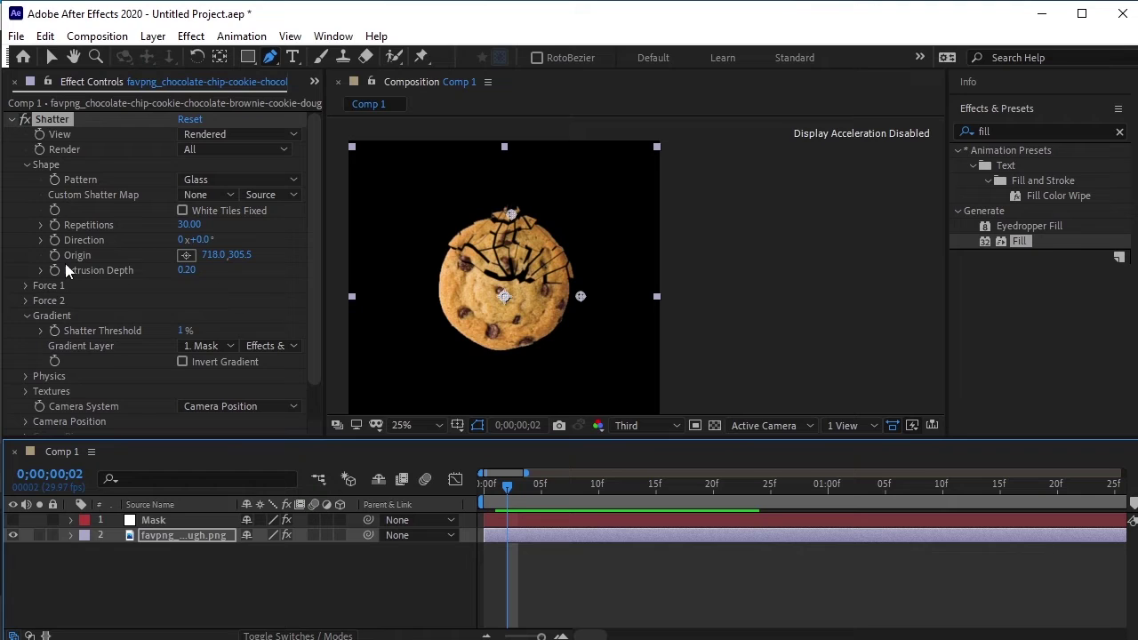
Change Shatter Extrusion Depth to 0.05 and scrub to check the thinner shards
{"action": "left_click", "coordinate": [186, 270]}
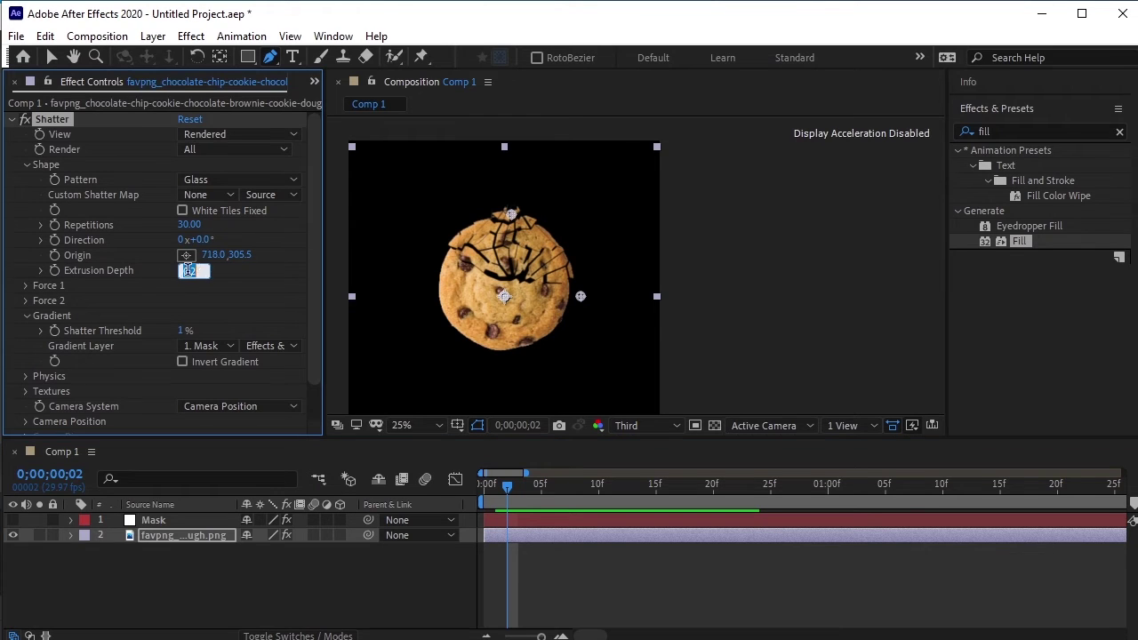
{"action": "type", "text": "0.05"}
{"action": "key", "text": "Return"}
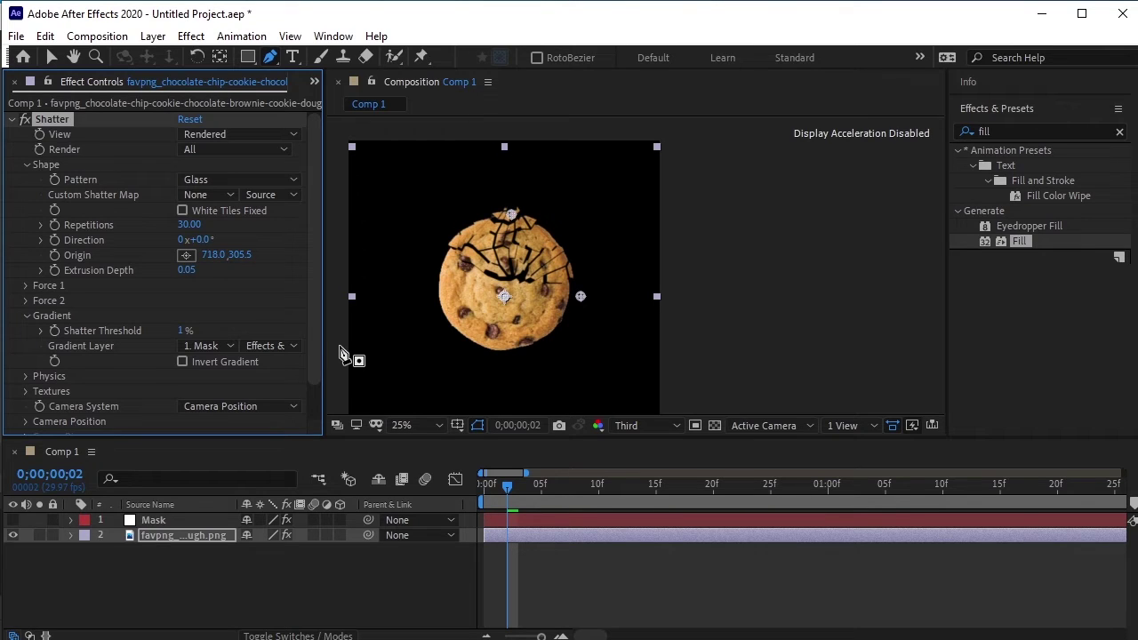
{"action": "mouse_move", "coordinate": [516, 484]}
{"action": "left_mouse_down"}
{"action": "mouse_move", "coordinate": [531, 489]}
{"action": "mouse_move", "coordinate": [516, 489]}
{"action": "left_mouse_up"}
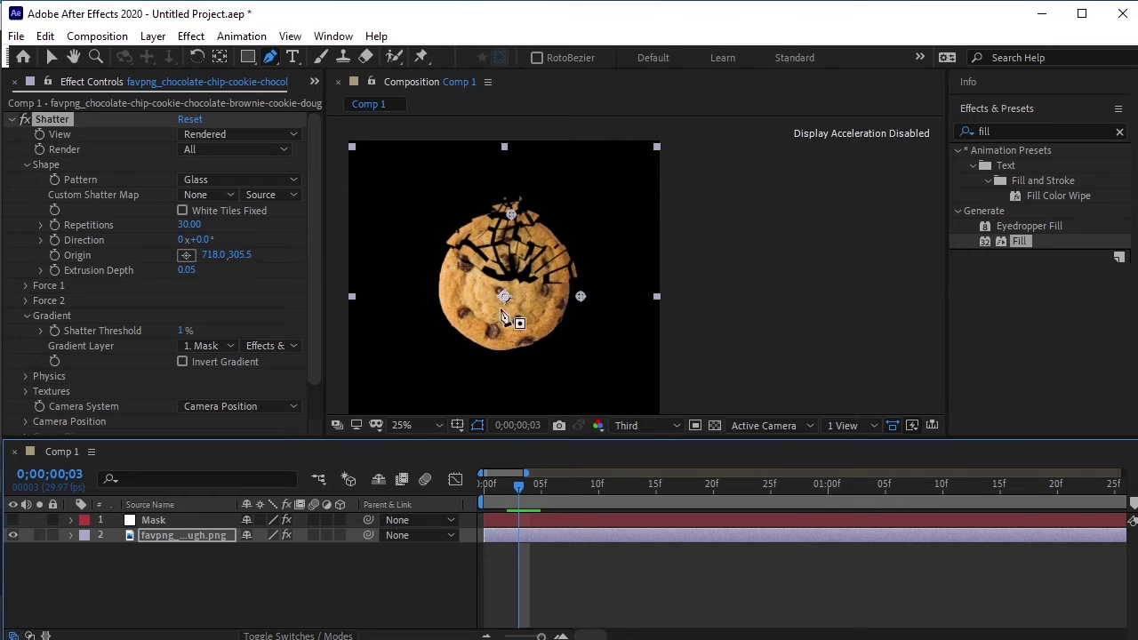
{"action": "scroll", "coordinate": [133, 352], "scroll_direction": "down", "scroll_amount": 1}
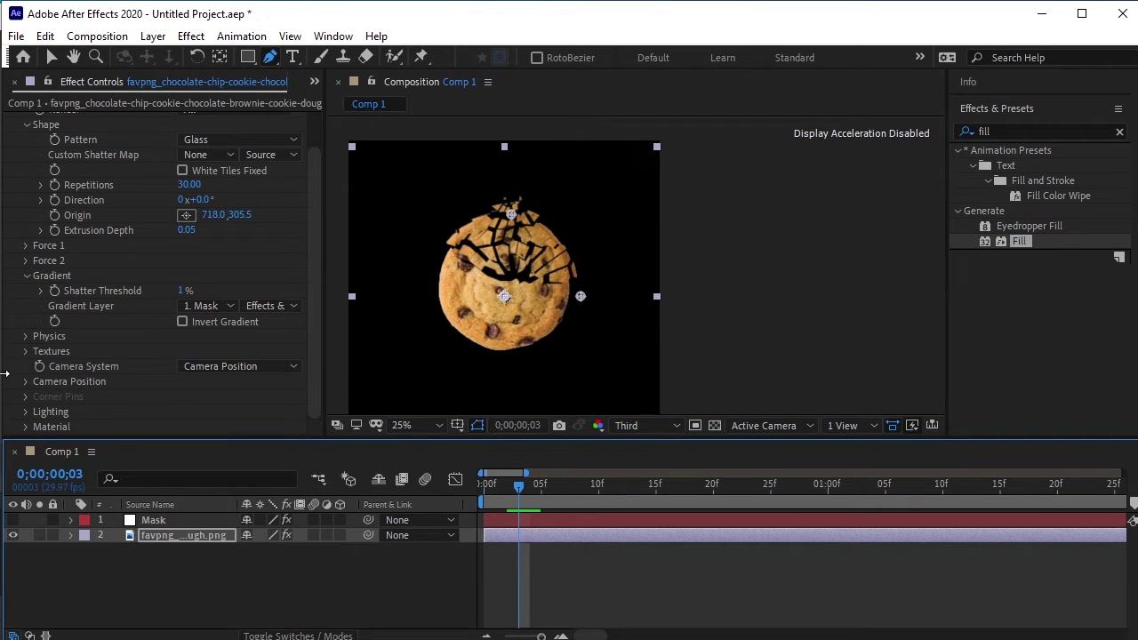
In Shatter Lighting, drag Light Intensity down to 0.50 and Ambient Light up to 0.59, then preview
{"action": "left_click", "coordinate": [28, 275]}
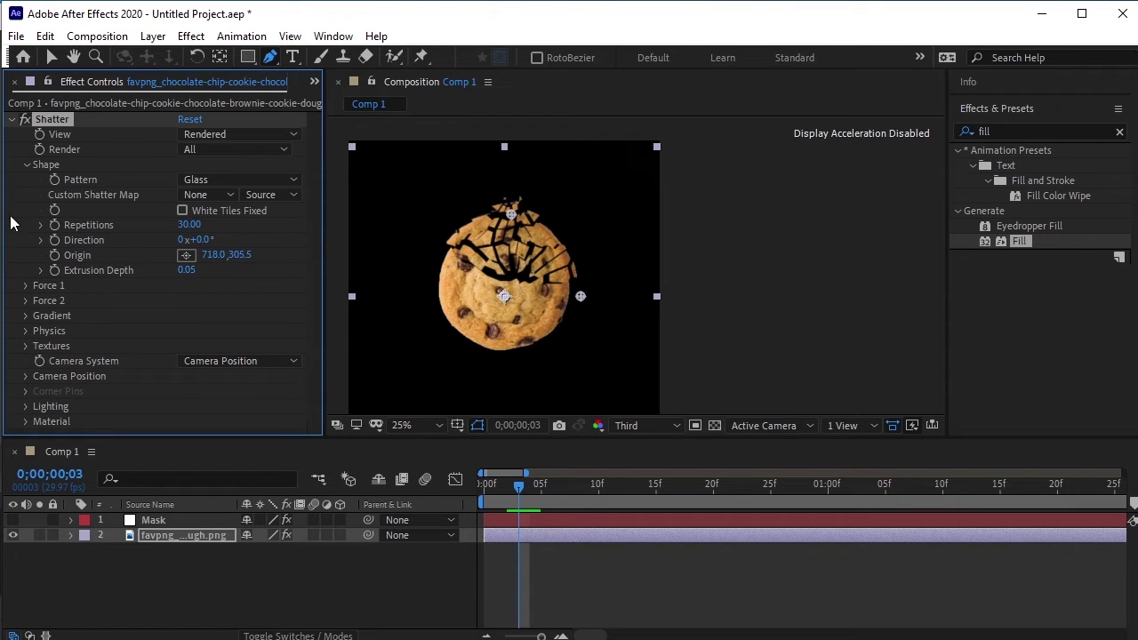
{"action": "left_click", "coordinate": [25, 164]}
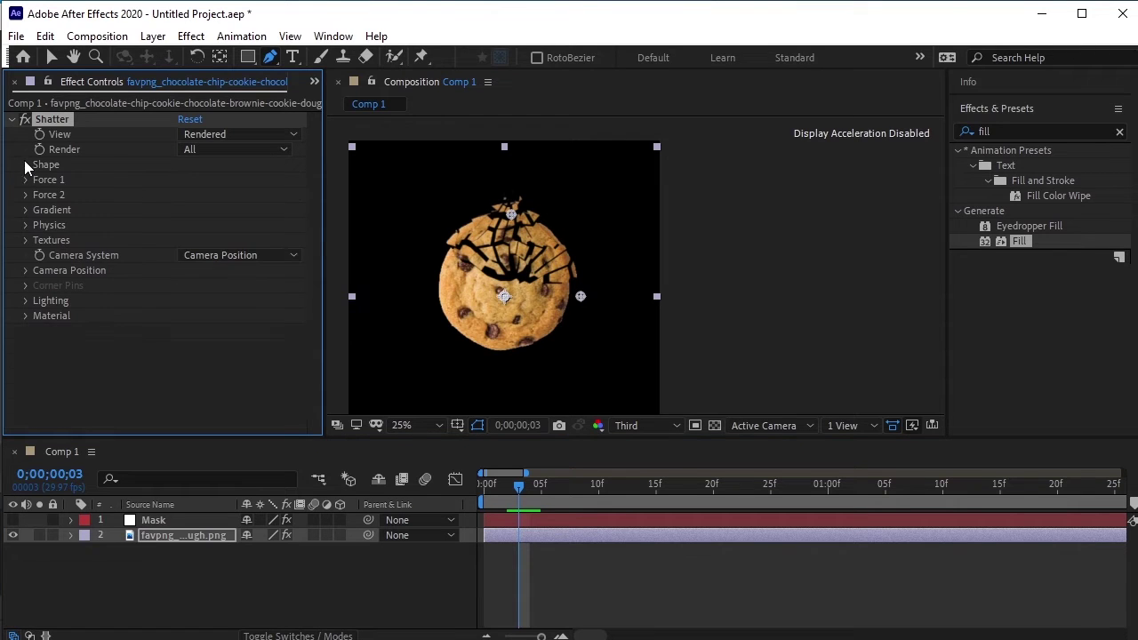
{"action": "left_click", "coordinate": [24, 301]}
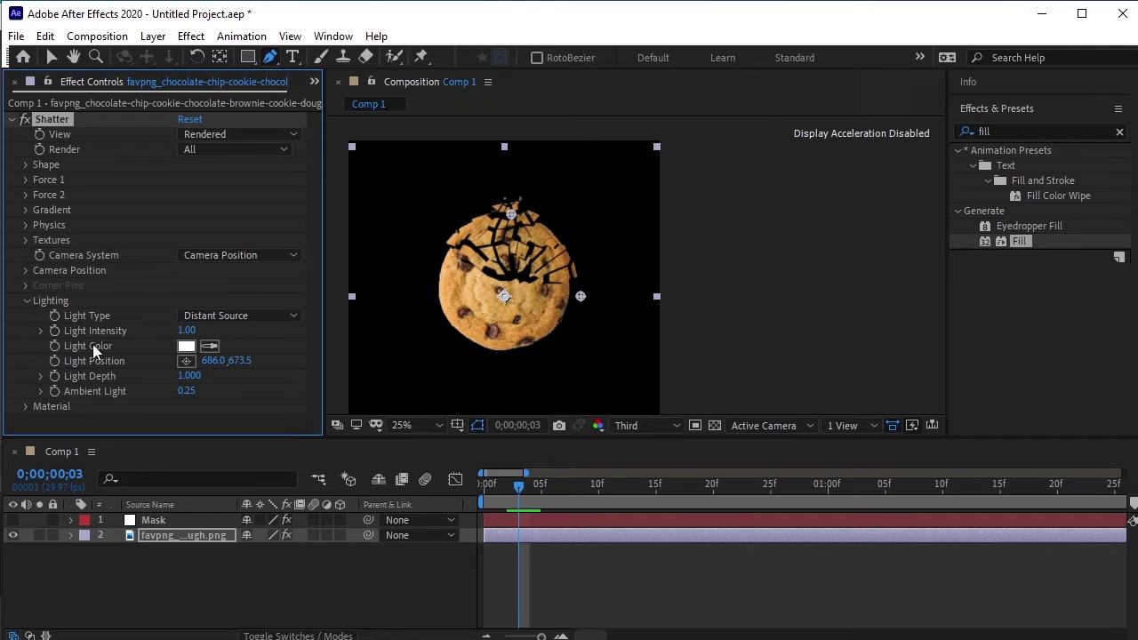
{"action": "left_click", "coordinate": [39, 330]}
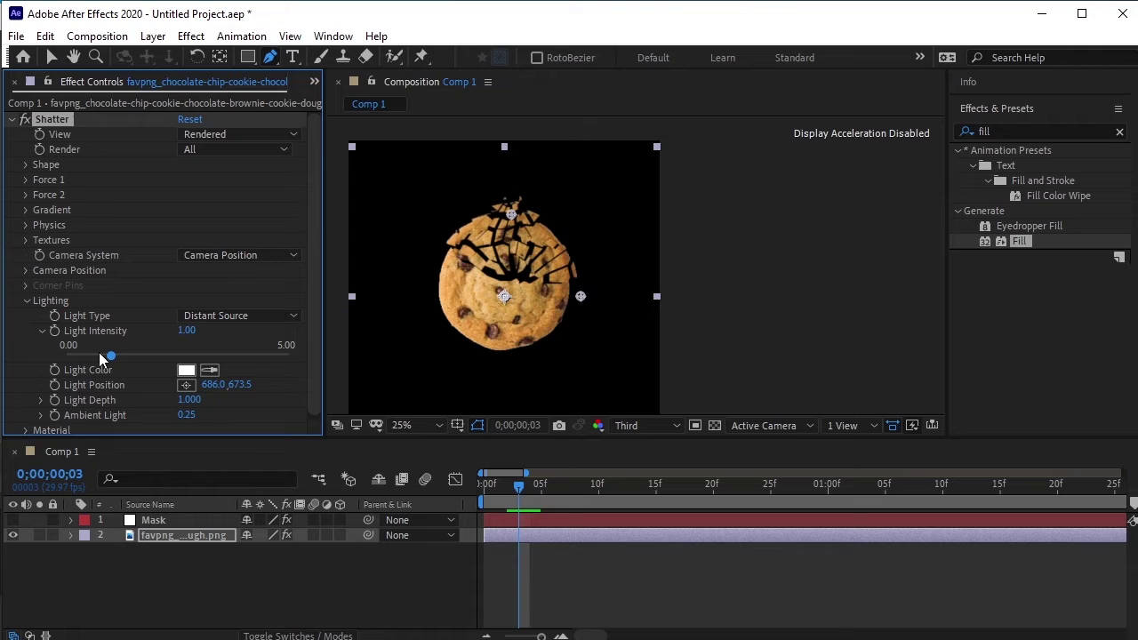
{"action": "scroll", "coordinate": [104, 354], "scroll_direction": "down", "scroll_amount": 1}
{"action": "left_click_drag", "start_coordinate": [108, 321], "coordinate": [96, 322]}
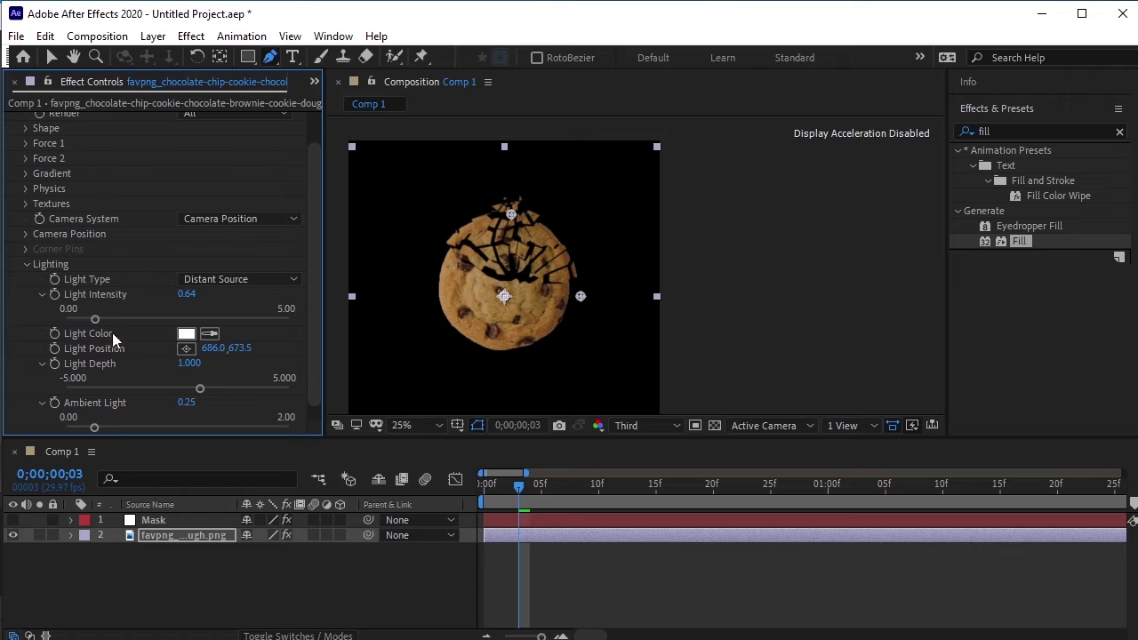
{"action": "scroll", "coordinate": [166, 378], "scroll_direction": "down", "scroll_amount": 1}
{"action": "left_click_drag", "start_coordinate": [99, 411], "coordinate": [133, 411]}
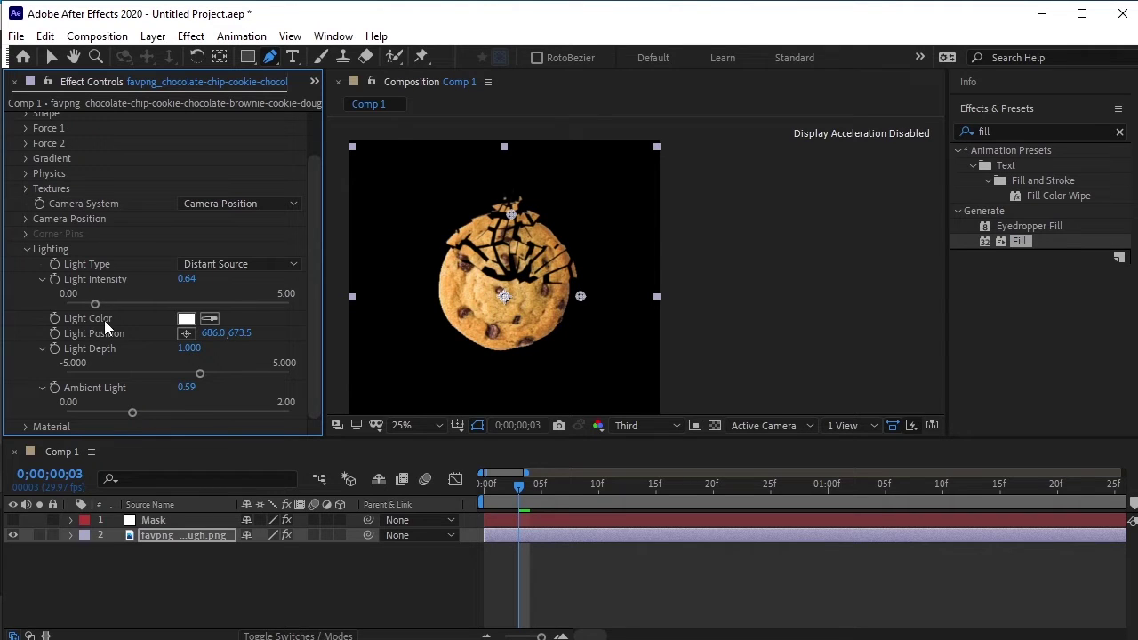
{"action": "left_click_drag", "start_coordinate": [95, 304], "coordinate": [89, 304]}
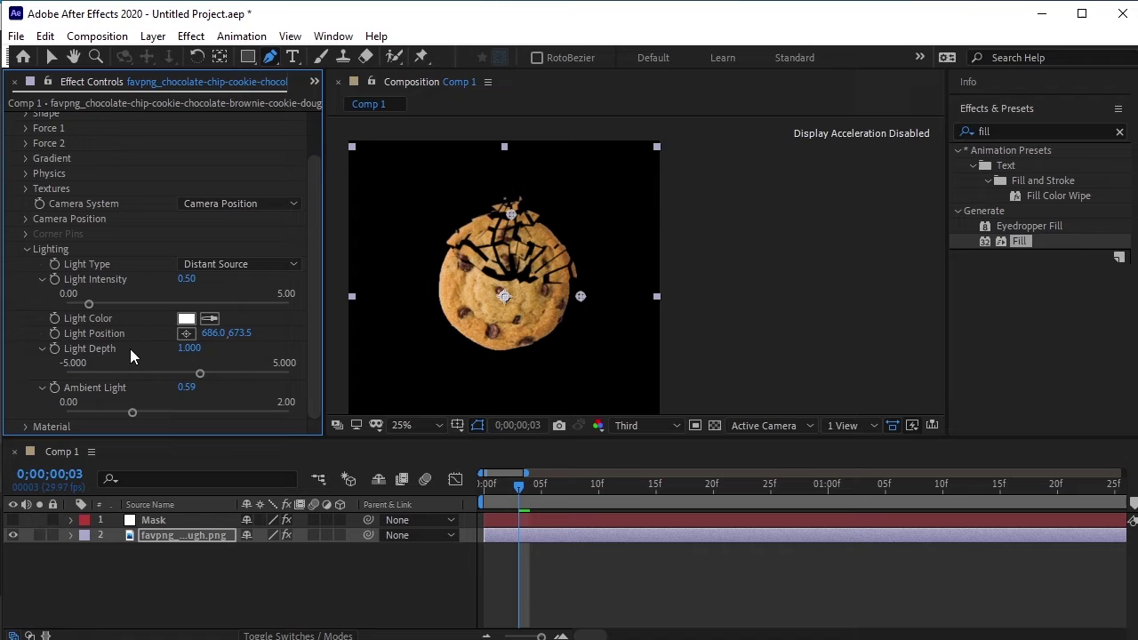
{"action": "key", "text": "space"}
Set Shatter Physics Gravity to zero and preview the floating shards
{"action": "left_click", "coordinate": [25, 250]}
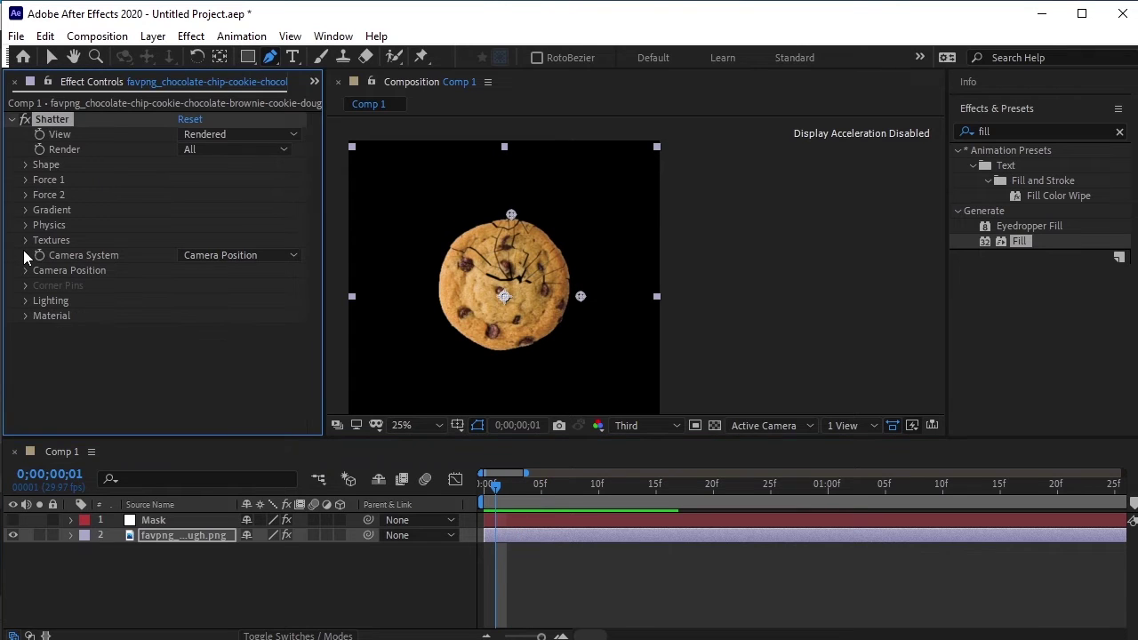
{"action": "left_click", "coordinate": [25, 225]}
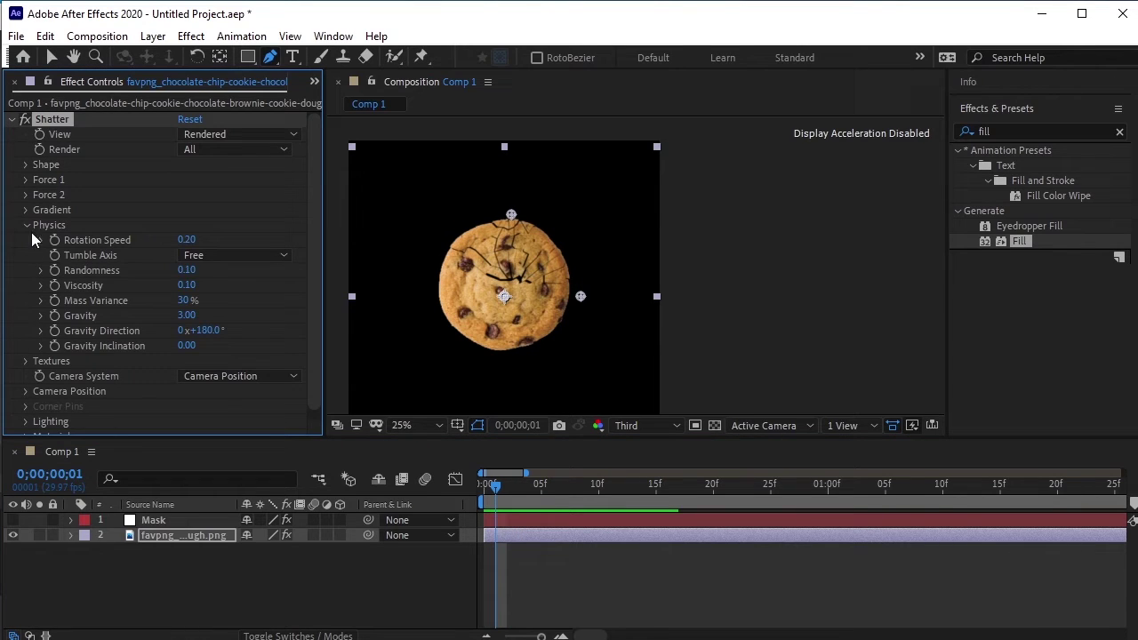
{"action": "left_click", "coordinate": [187, 315]}
{"action": "key", "text": "Return"}
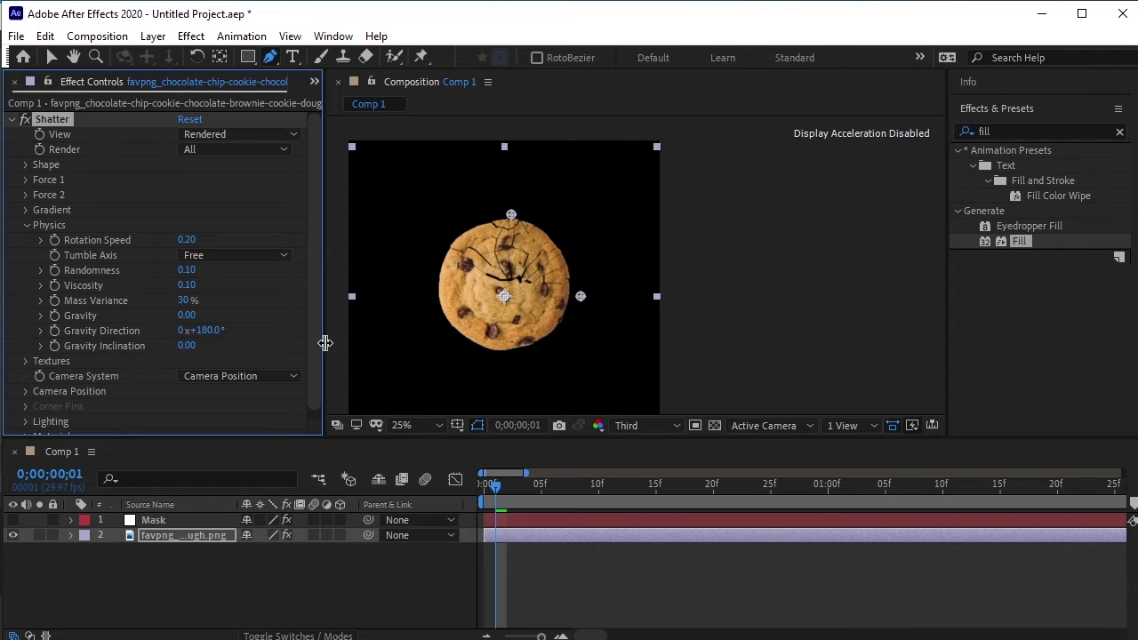
{"action": "key", "text": "space"}
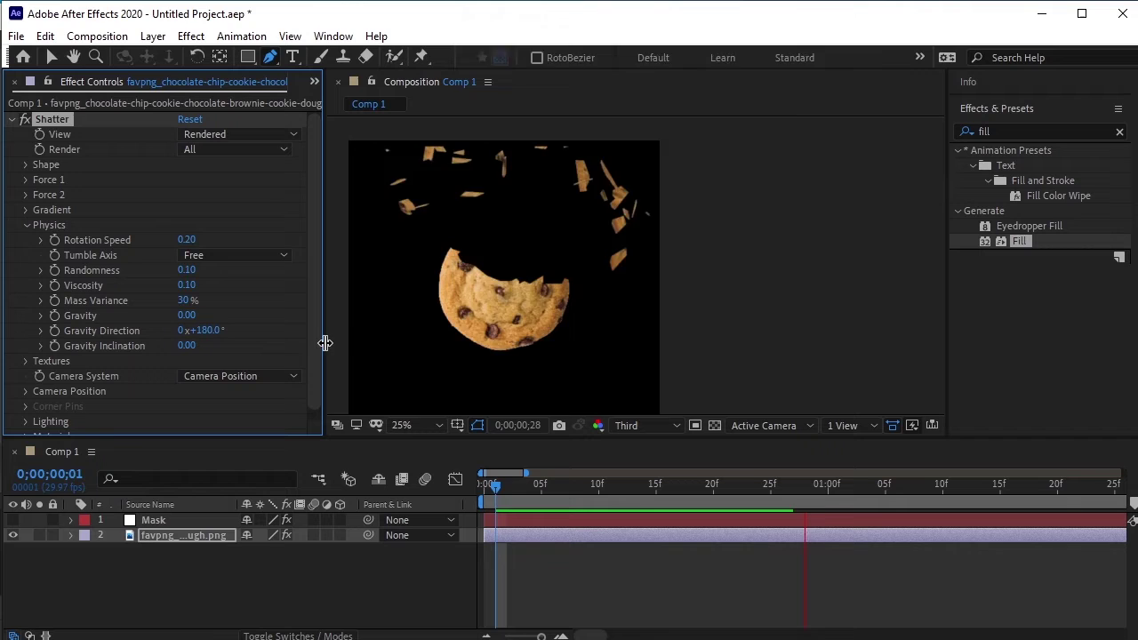
{"action": "key", "text": "space"}
{"action": "left_click_drag", "start_coordinate": [818, 487], "coordinate": [498, 507]}
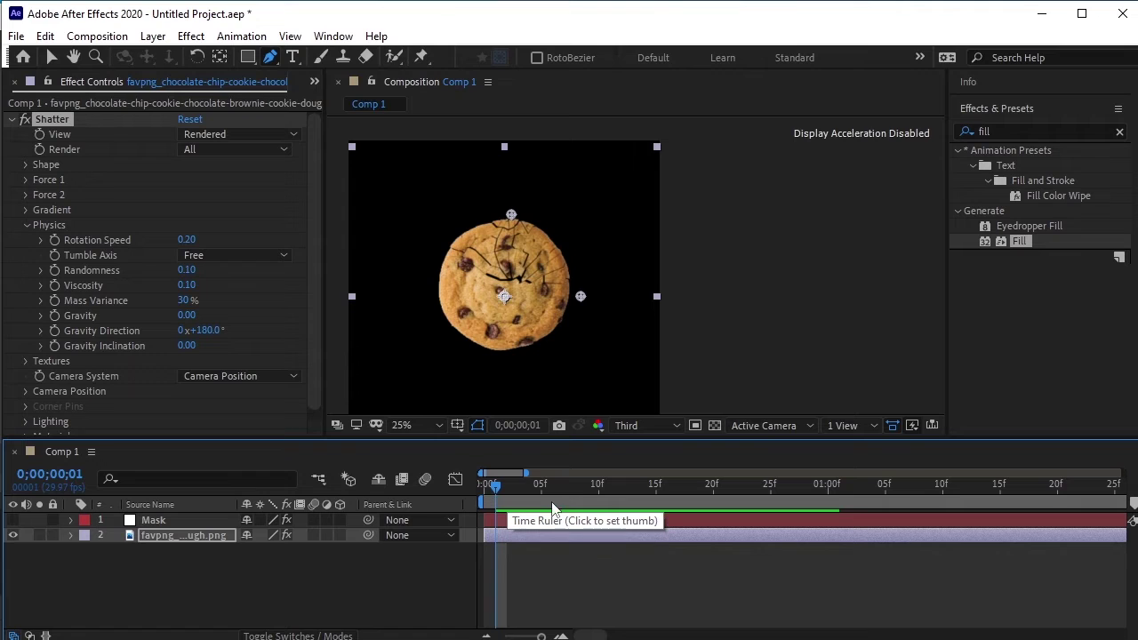
{"action": "mouse_move", "coordinate": [496, 486]}
{"action": "left_mouse_down"}
{"action": "mouse_move", "coordinate": [574, 494]}
{"action": "mouse_move", "coordinate": [509, 501]}
{"action": "left_mouse_up"}
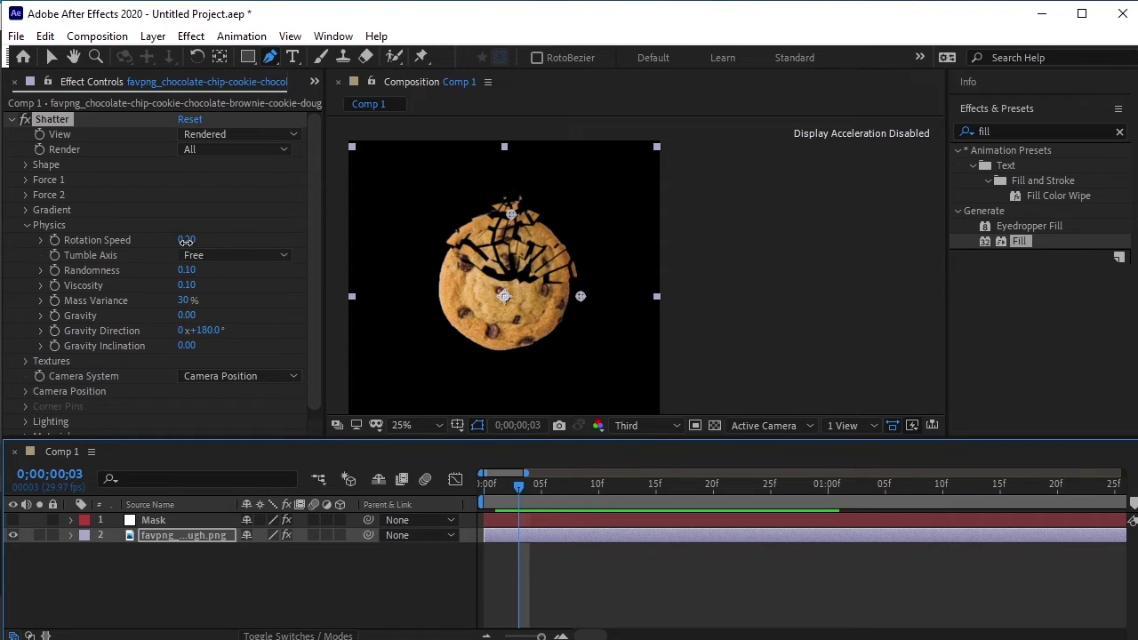
Drag the shard Rotation Speed up to about 0.35 and preview the result
{"action": "left_click_drag", "start_coordinate": [188, 241], "coordinate": [201, 245]}
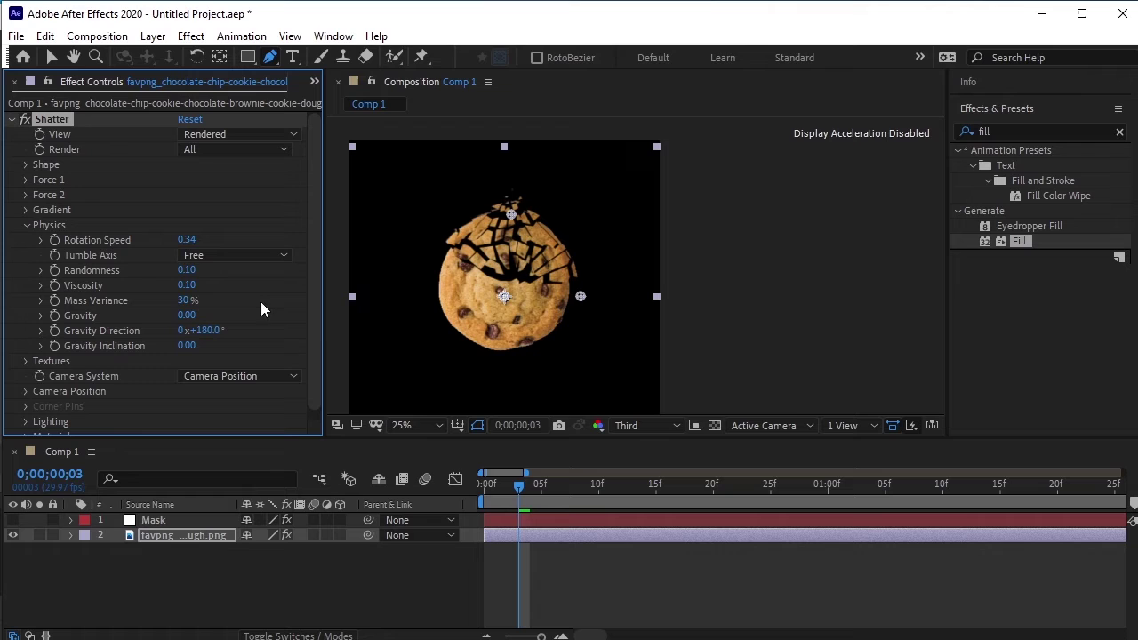
{"action": "mouse_move", "coordinate": [504, 485]}
{"action": "left_mouse_down"}
{"action": "mouse_move", "coordinate": [546, 487]}
{"action": "mouse_move", "coordinate": [511, 491]}
{"action": "left_mouse_up"}
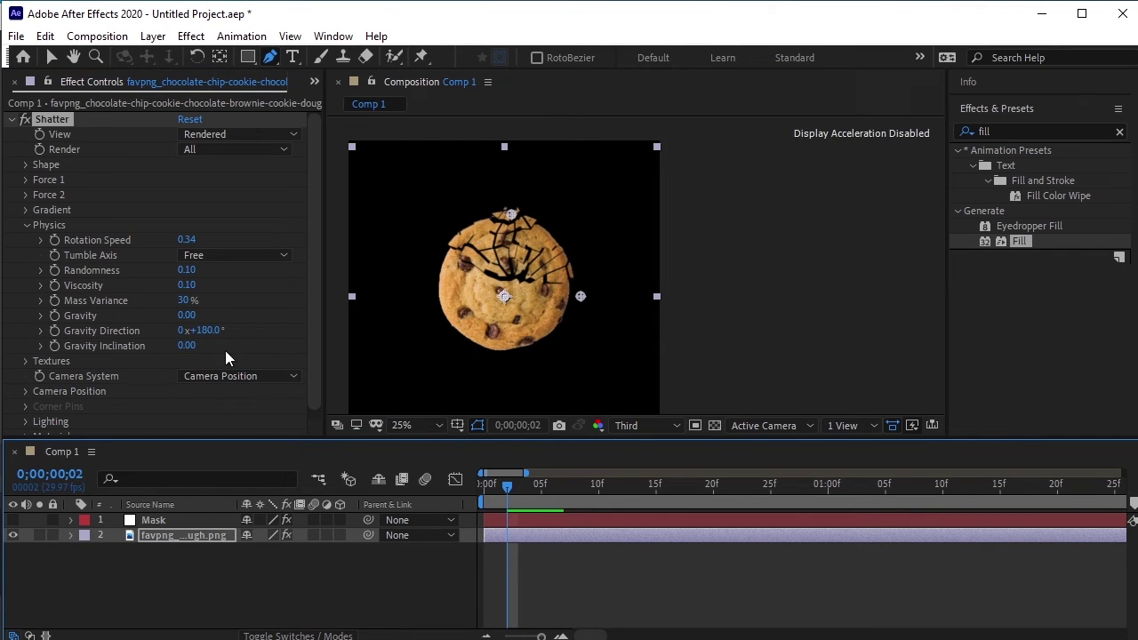
{"action": "left_click_drag", "start_coordinate": [194, 246], "coordinate": [227, 246]}
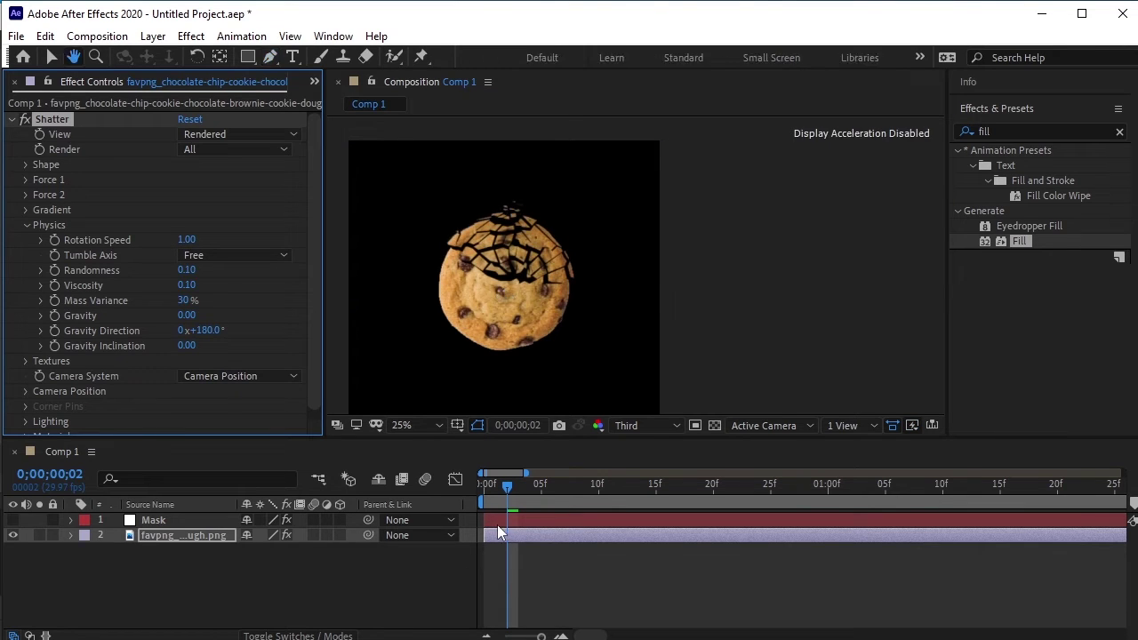
{"action": "left_click", "coordinate": [504, 529]}
{"action": "key", "text": "space"}
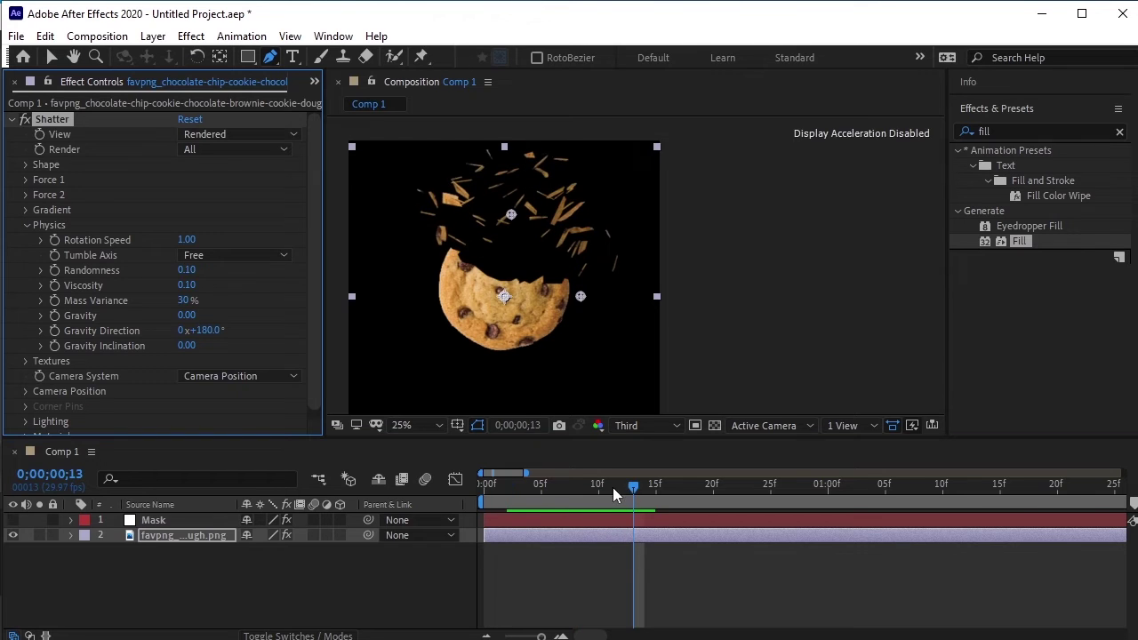
{"action": "left_click_drag", "start_coordinate": [612, 487], "coordinate": [518, 499]}
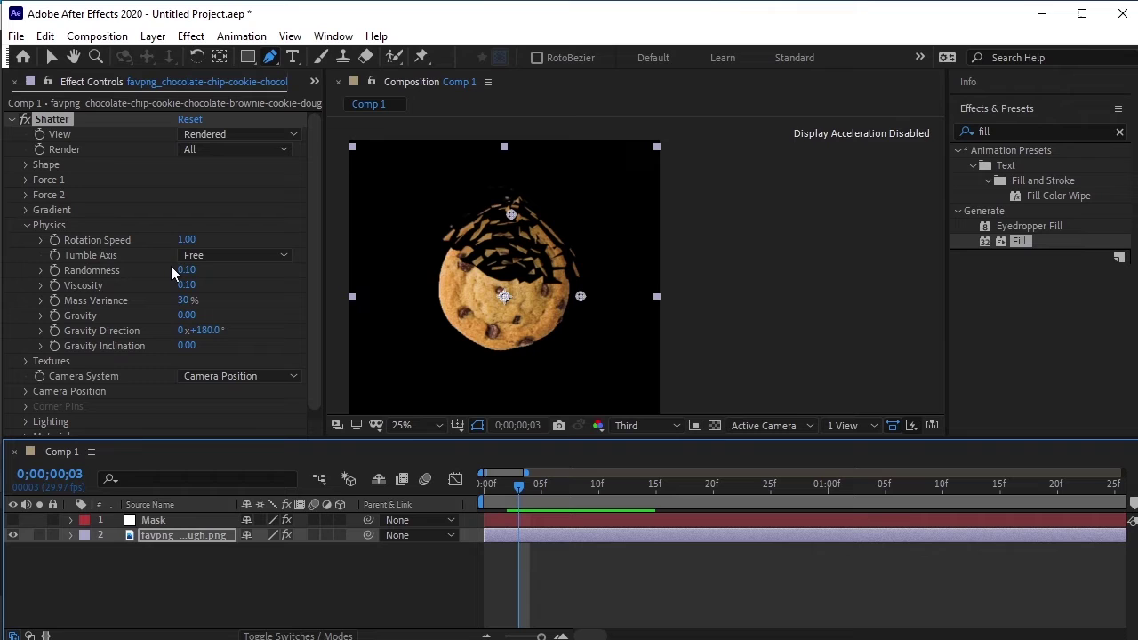
Set the Tumble Axis to XZ and preview the shatter
{"action": "left_click", "coordinate": [206, 256]}
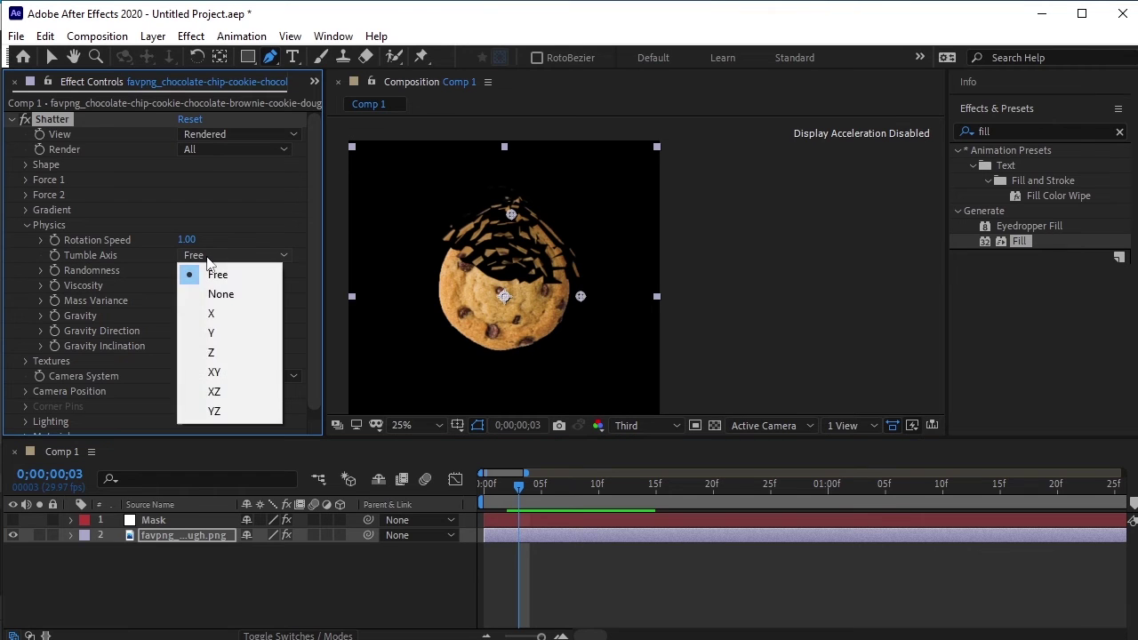
{"action": "left_click", "coordinate": [247, 391]}
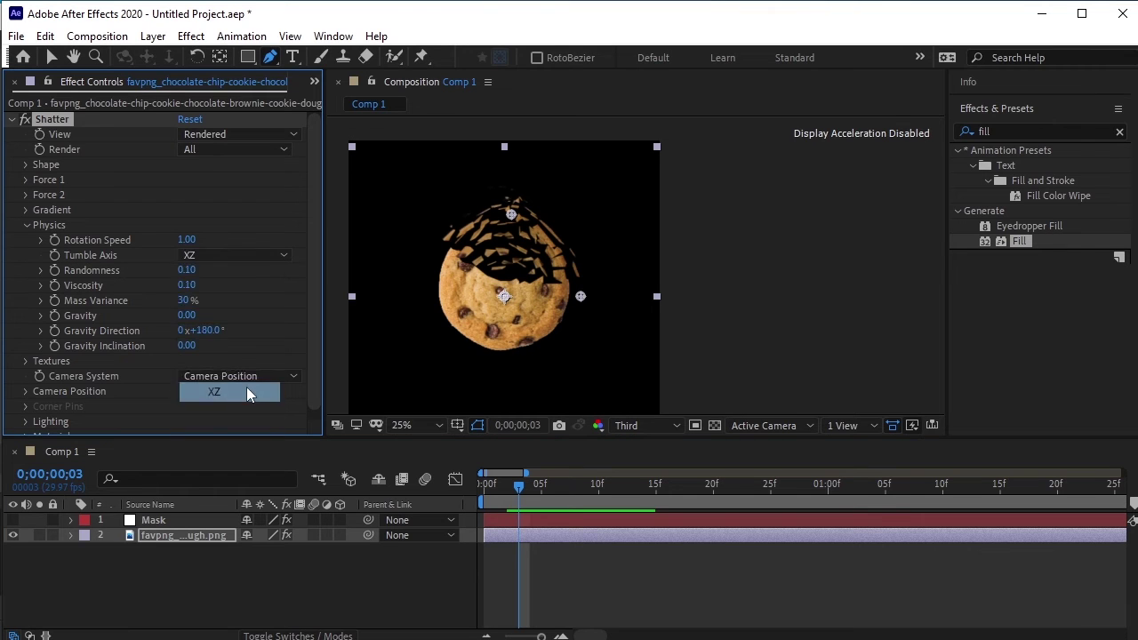
{"action": "left_click", "coordinate": [481, 481]}
{"action": "key", "text": "space"}
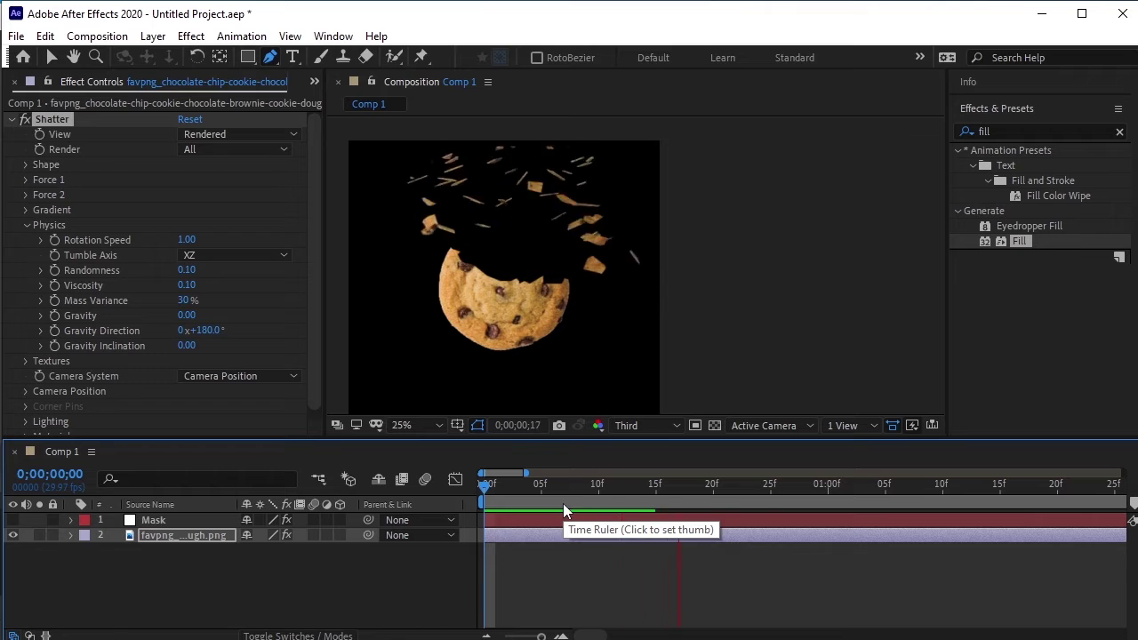
{"action": "left_click_drag", "start_coordinate": [748, 490], "coordinate": [506, 507]}
Set Rotation Speed 0.30, Randomness 0.20 and Viscosity 0.50, then preview
{"action": "left_click", "coordinate": [186, 240]}
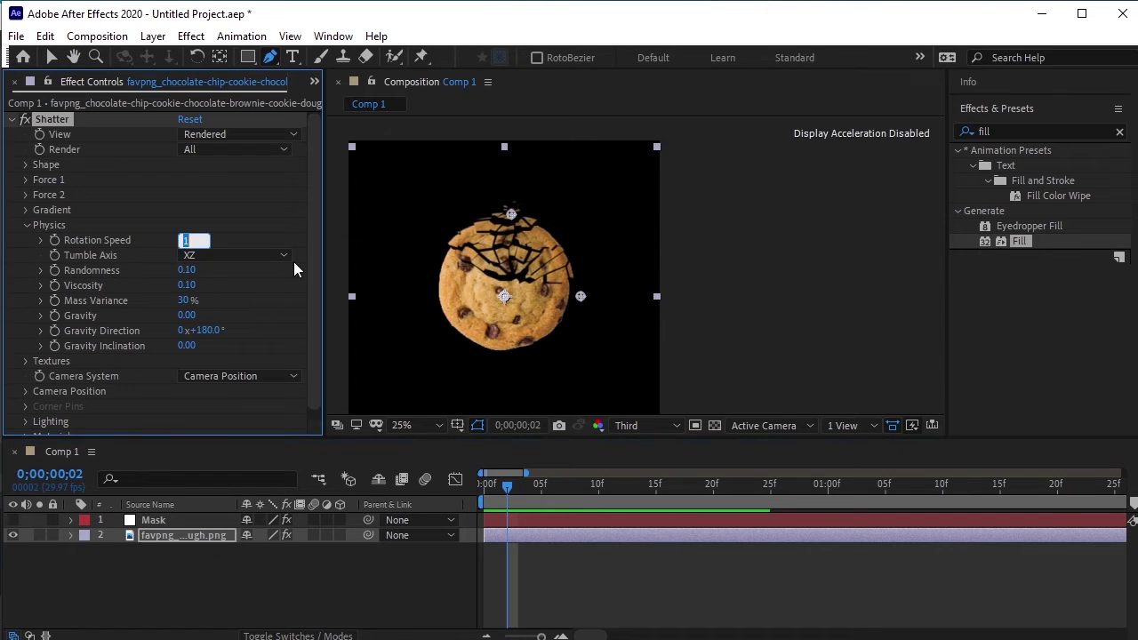
{"action": "type", "text": "0.3"}
{"action": "key", "text": "Return"}
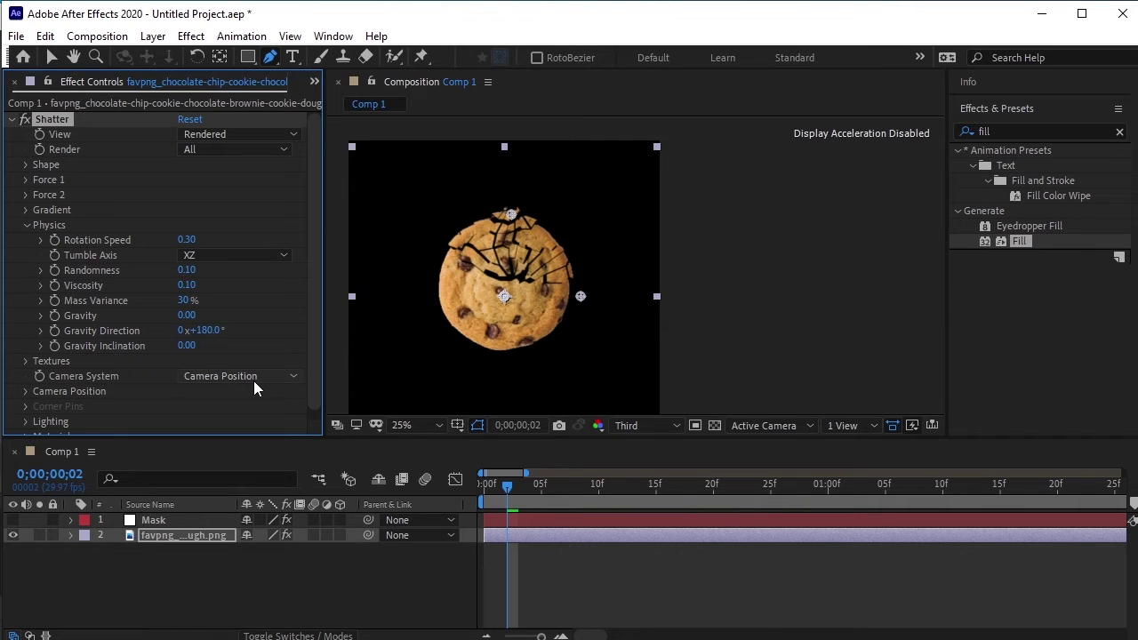
{"action": "left_click", "coordinate": [186, 270]}
{"action": "type", "text": "0"}
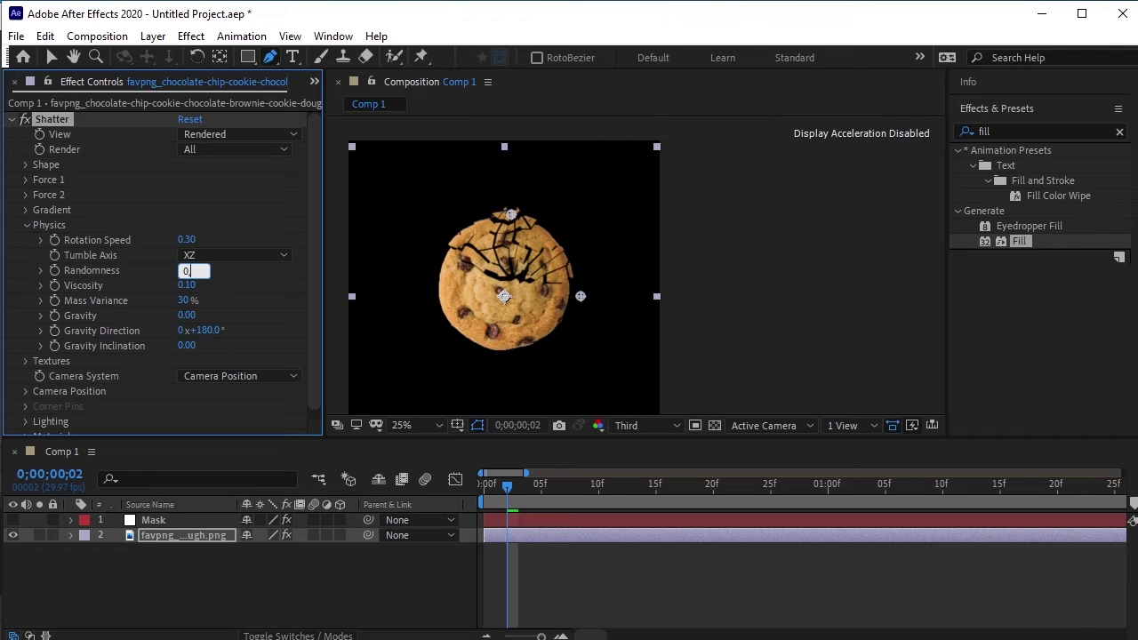
{"action": "type", "text": ".2"}
{"action": "key", "text": "Return"}
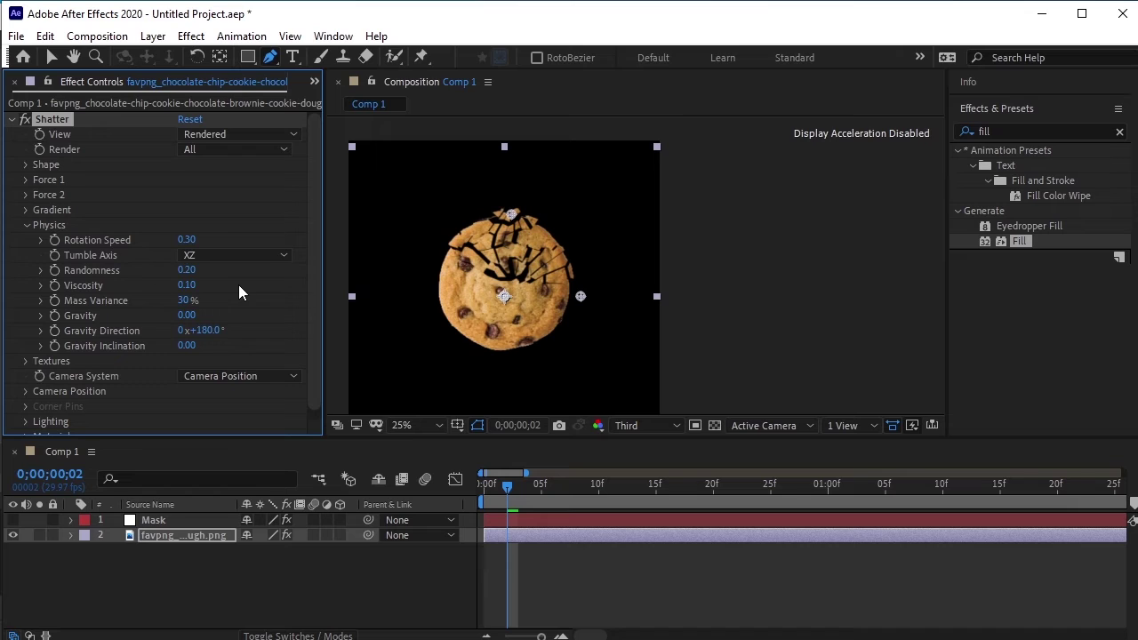
{"action": "left_click", "coordinate": [185, 285]}
{"action": "type", "text": "0.50"}
{"action": "key", "text": "Return"}
{"action": "key", "text": "space"}
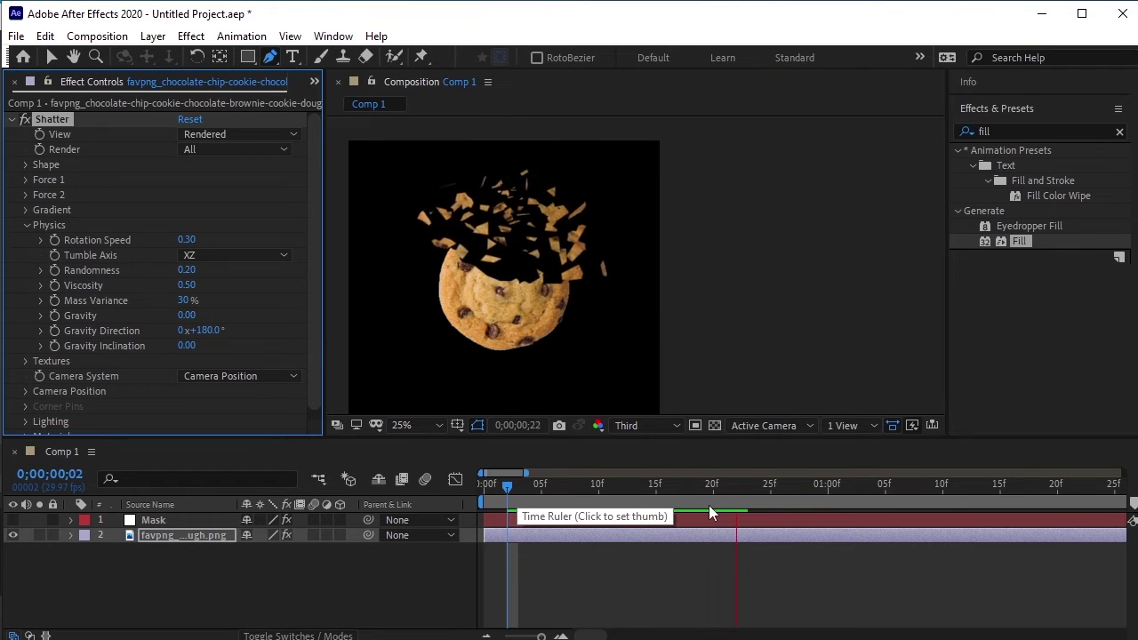
{"action": "left_click", "coordinate": [809, 505]}
{"action": "left_click_drag", "start_coordinate": [810, 504], "coordinate": [494, 504]}
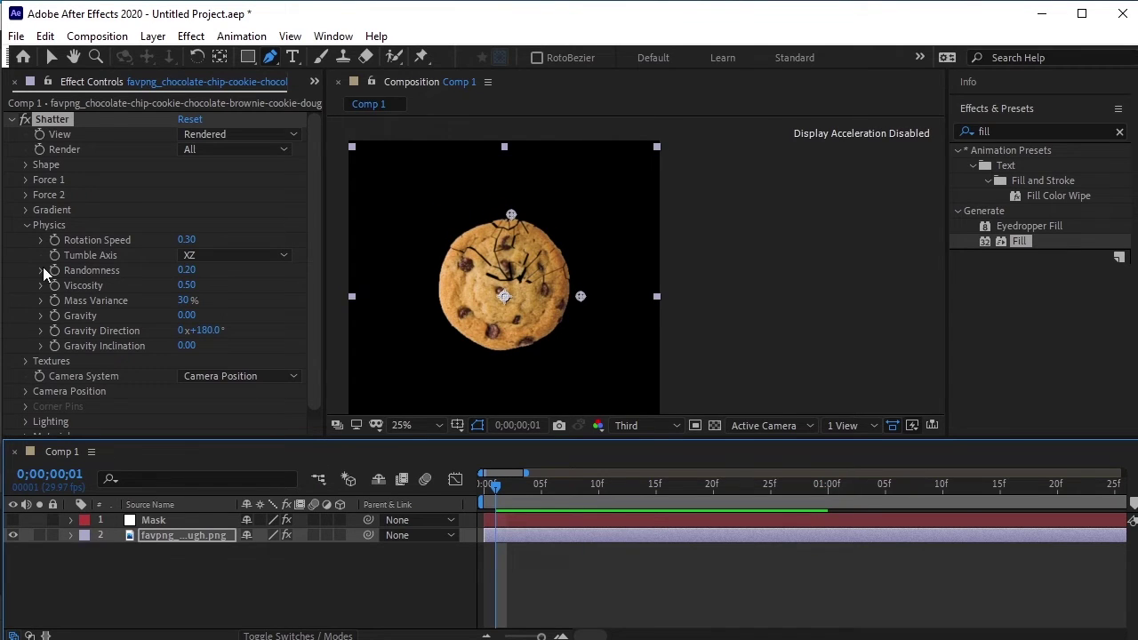
Keyframe Force 1 Radius at 0.40, then add a 0 Radius keyframe at frame 4
{"action": "left_click", "coordinate": [24, 225]}
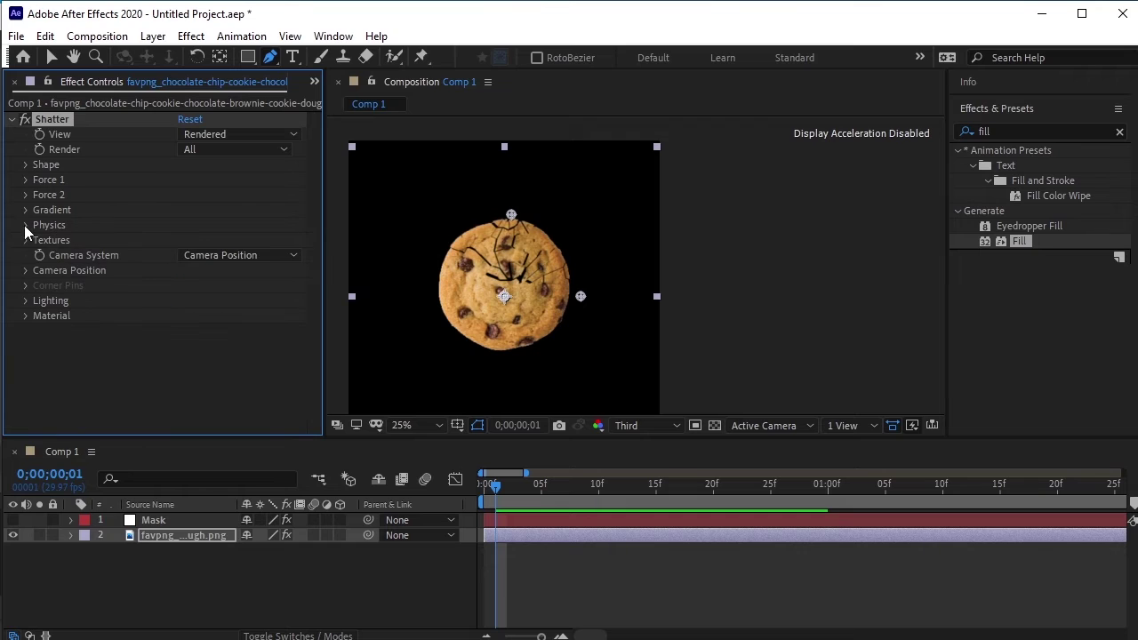
{"action": "left_click", "coordinate": [24, 179]}
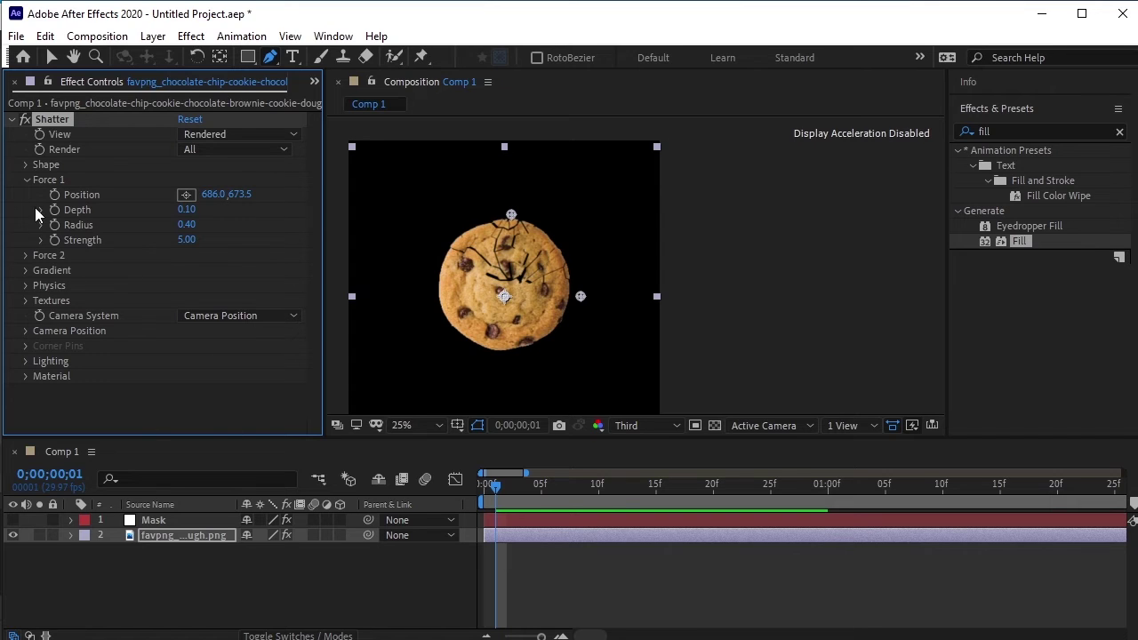
{"action": "left_click_drag", "start_coordinate": [498, 484], "coordinate": [465, 485]}
{"action": "key", "text": "space"}
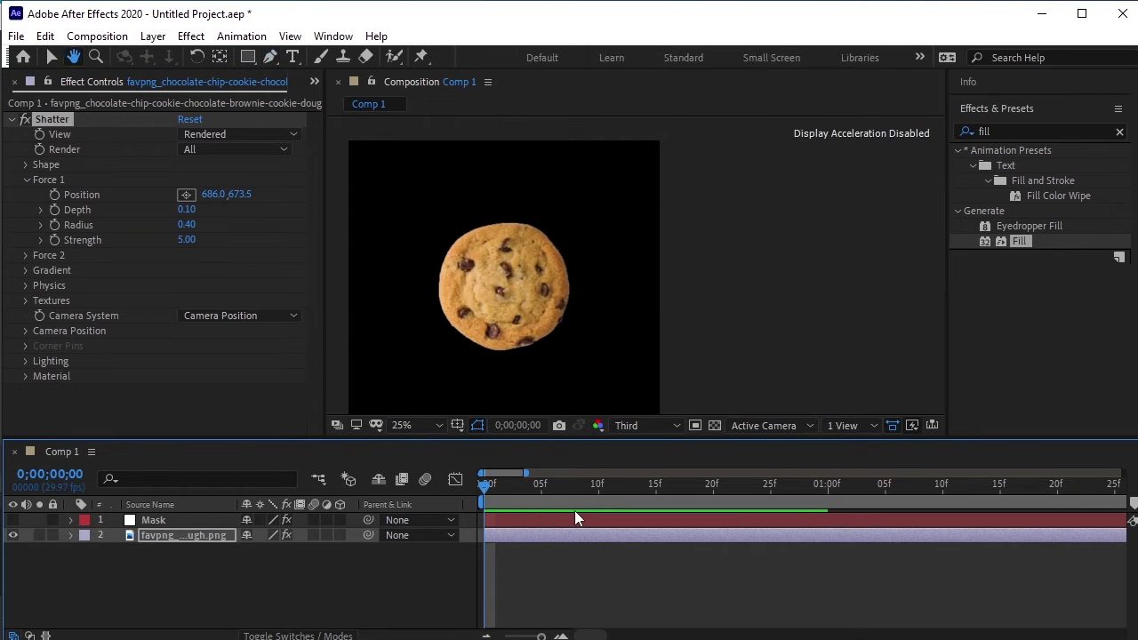
{"action": "left_click_drag", "start_coordinate": [738, 485], "coordinate": [573, 506]}
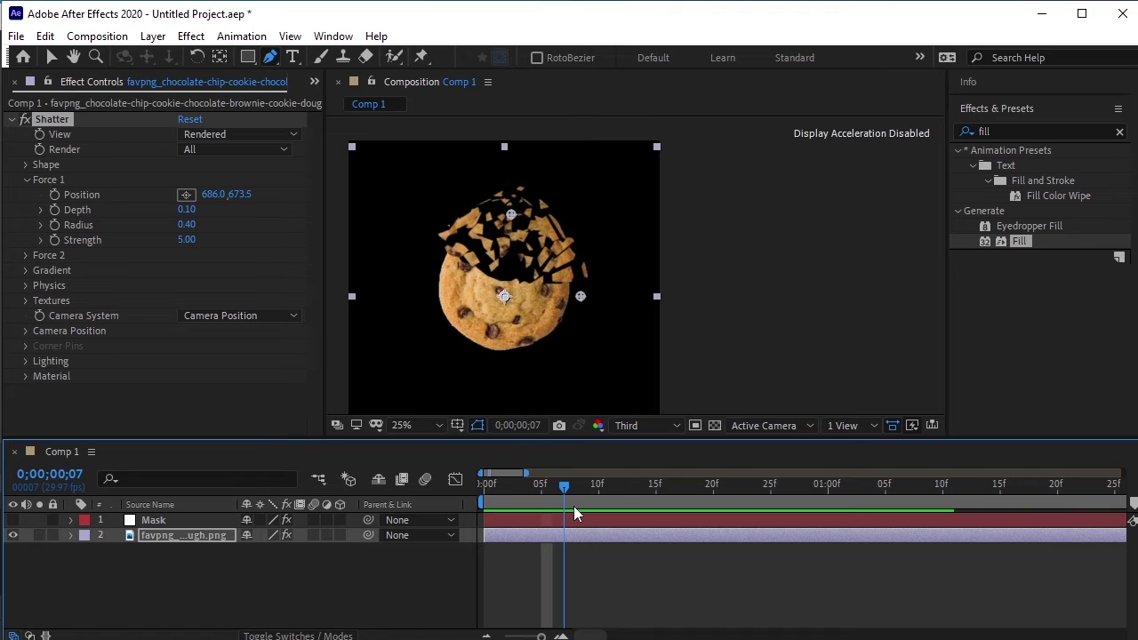
{"action": "left_click", "coordinate": [55, 224]}
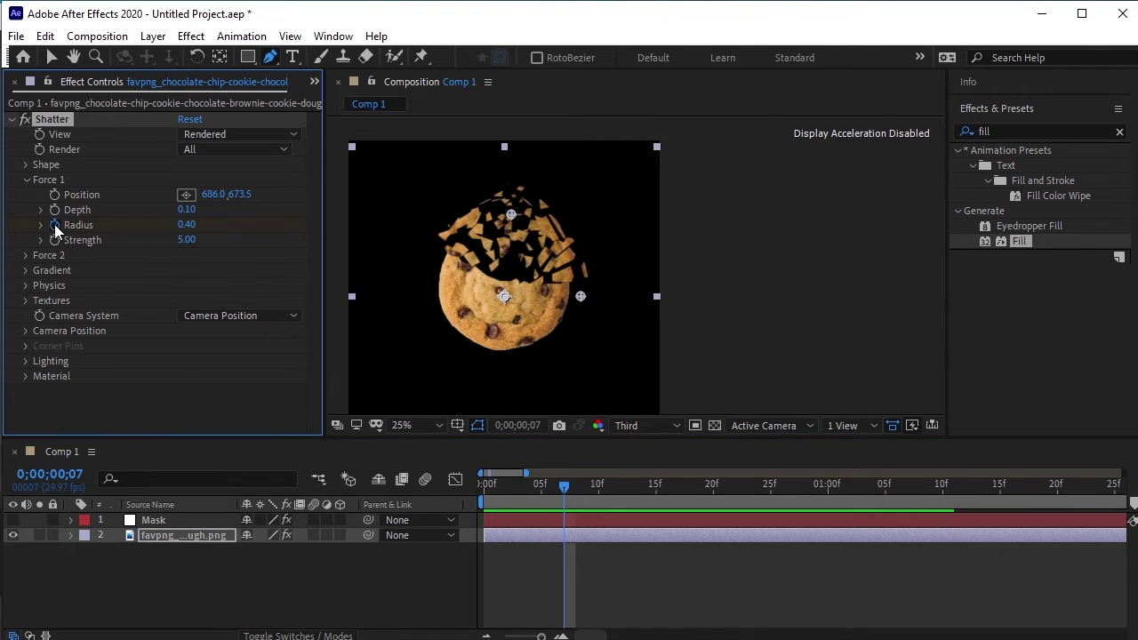
{"action": "left_click_drag", "start_coordinate": [554, 485], "coordinate": [533, 490]}
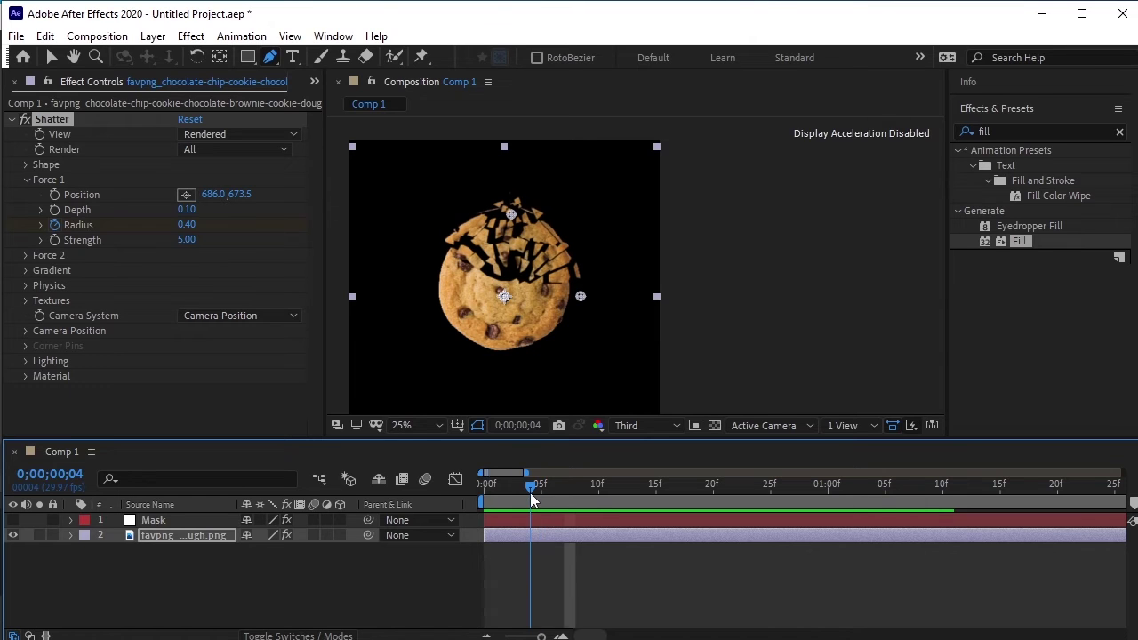
{"action": "left_click", "coordinate": [188, 225]}
{"action": "type", "text": "0"}
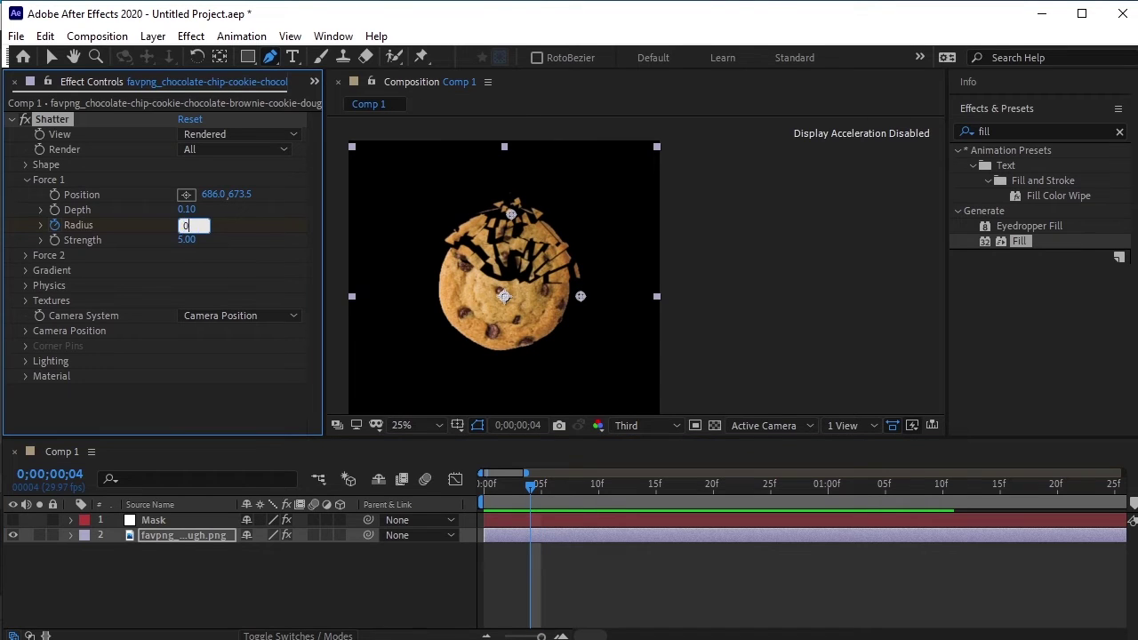
{"action": "key", "text": "Return"}
Move the second Radius keyframe later so the radius reaches 0.40 by frame 7, then preview
{"action": "left_click", "coordinate": [401, 500]}
{"action": "key", "text": "Home"}
{"action": "key", "text": "space"}
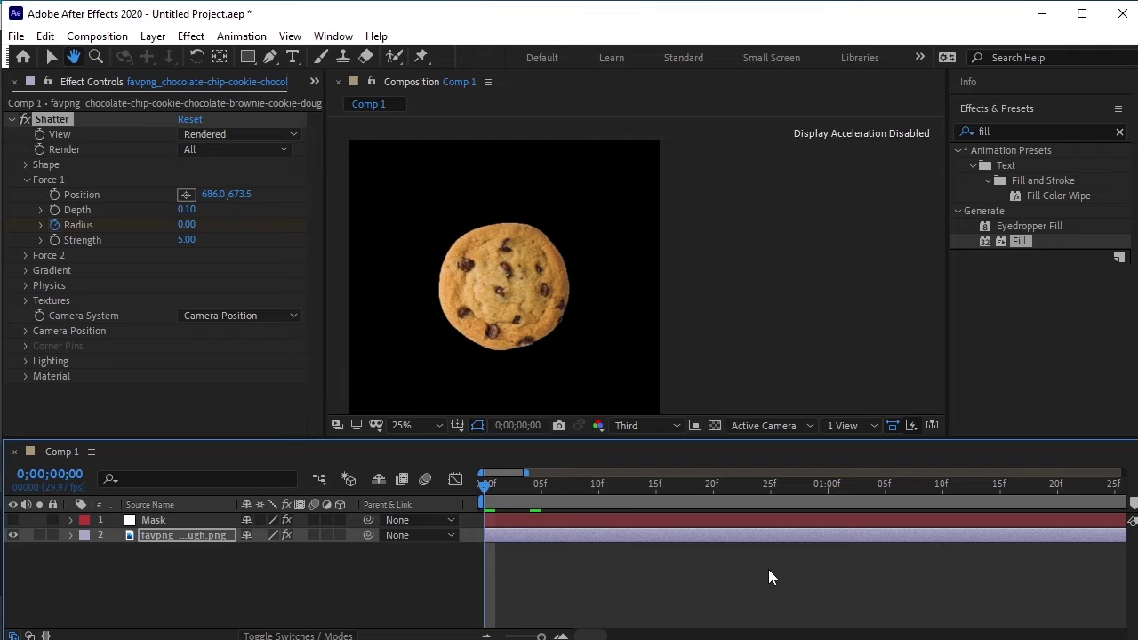
{"action": "key", "text": "space"}
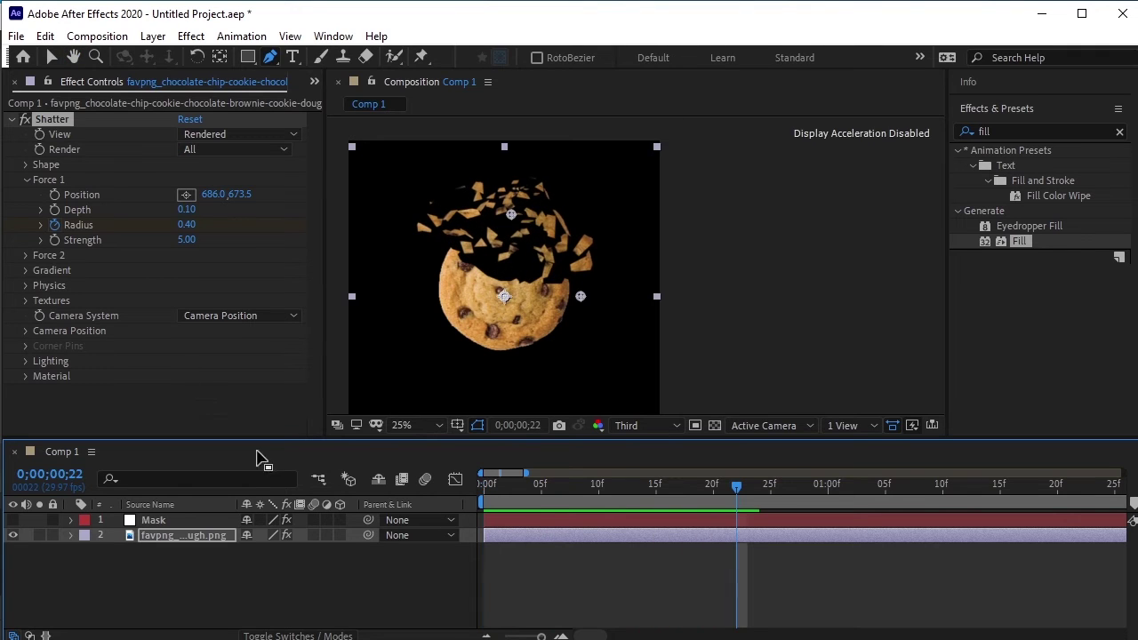
{"action": "key", "text": "u"}
{"action": "left_click_drag", "start_coordinate": [751, 494], "coordinate": [492, 512]}
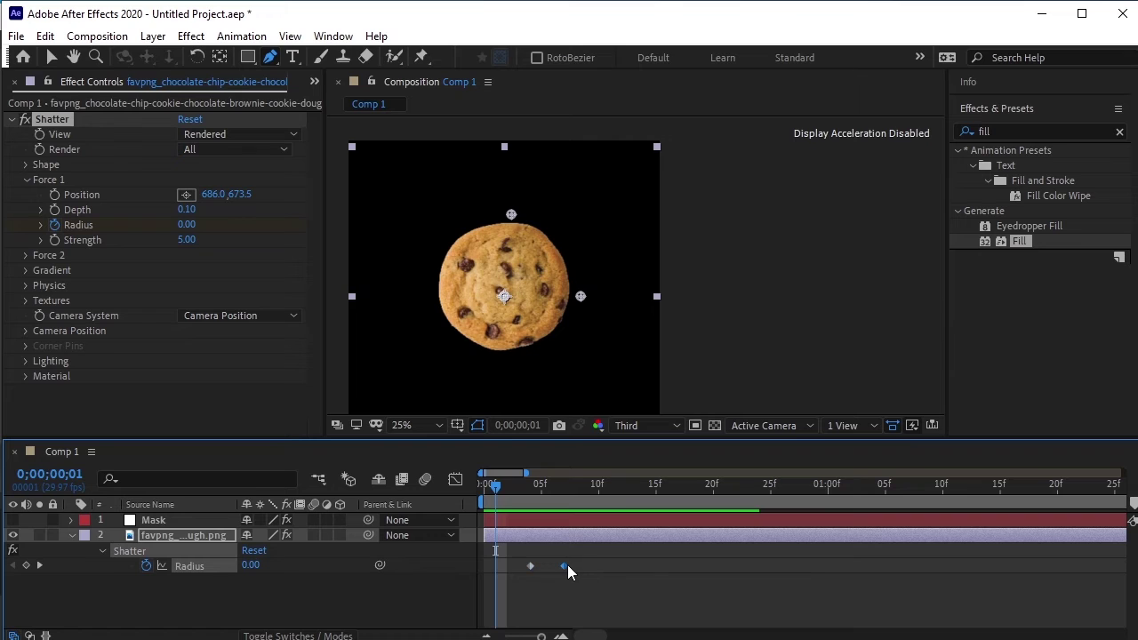
{"action": "left_click_drag", "start_coordinate": [568, 565], "coordinate": [589, 567]}
{"action": "key", "text": "space"}
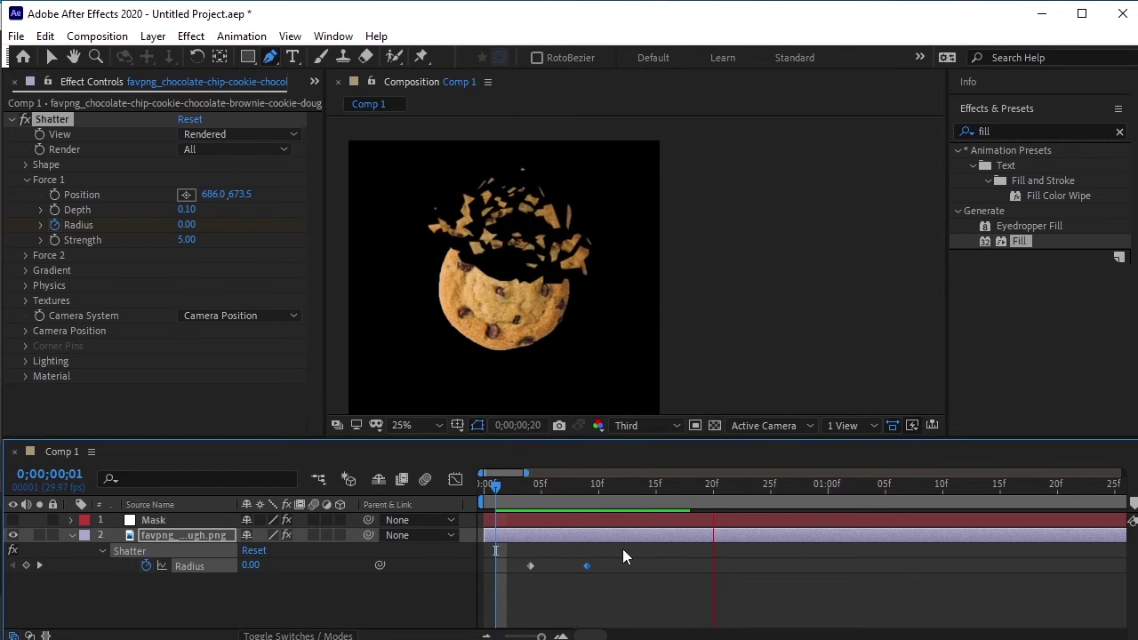
{"action": "key", "text": "space"}
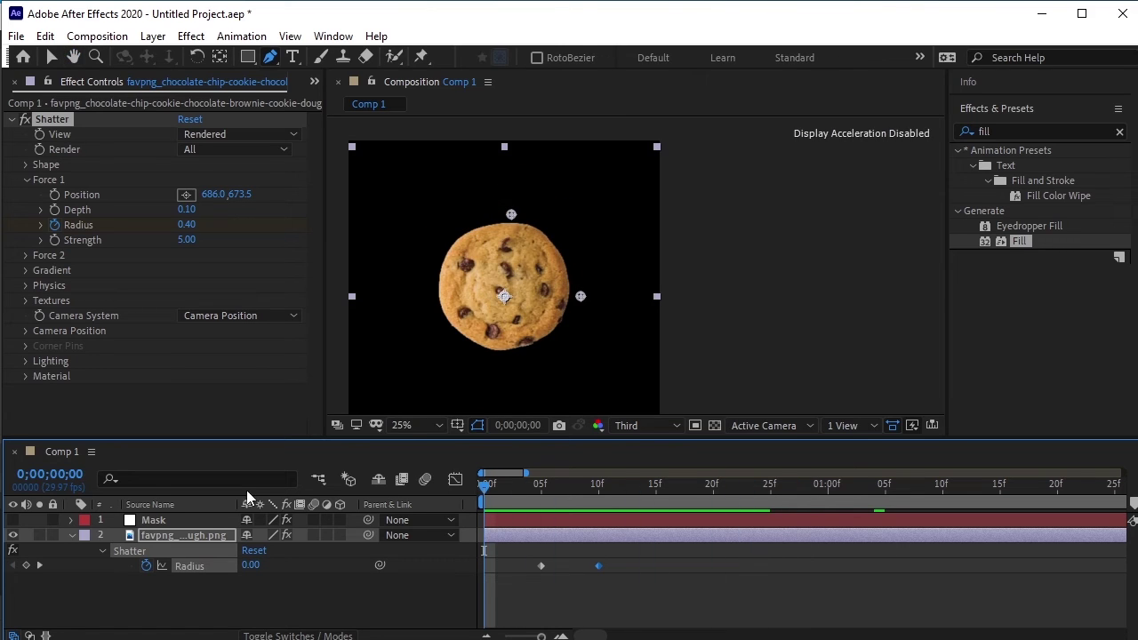
{"action": "left_click", "coordinate": [72, 536]}
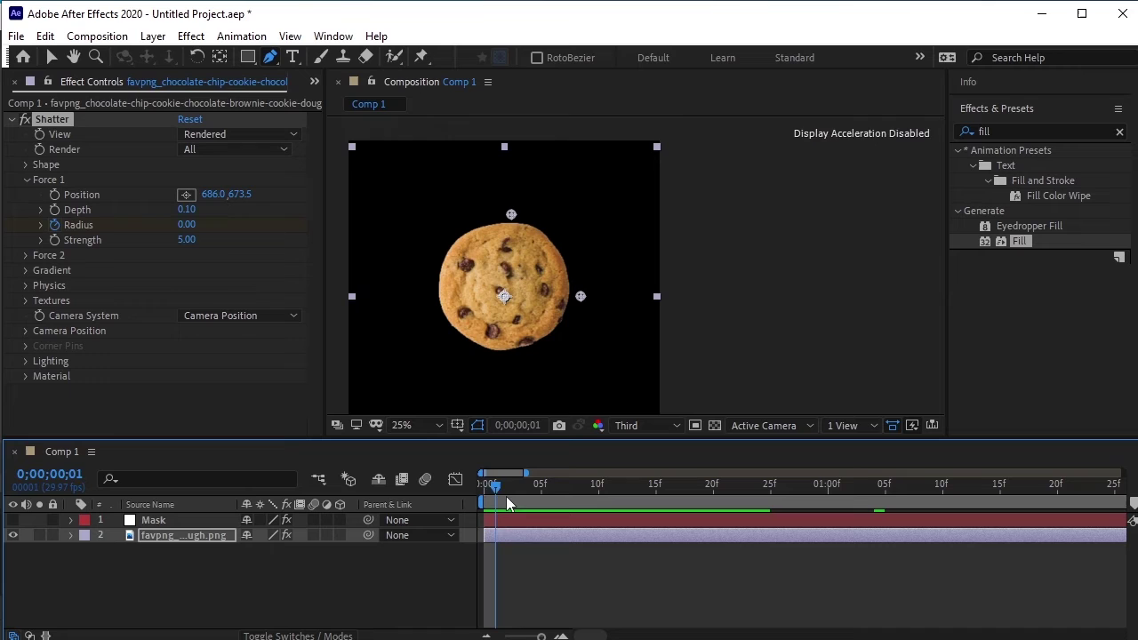
Duplicate the shattering cookie image layer with Ctrl+D and check frame 10
{"action": "left_click_drag", "start_coordinate": [506, 497], "coordinate": [578, 543]}
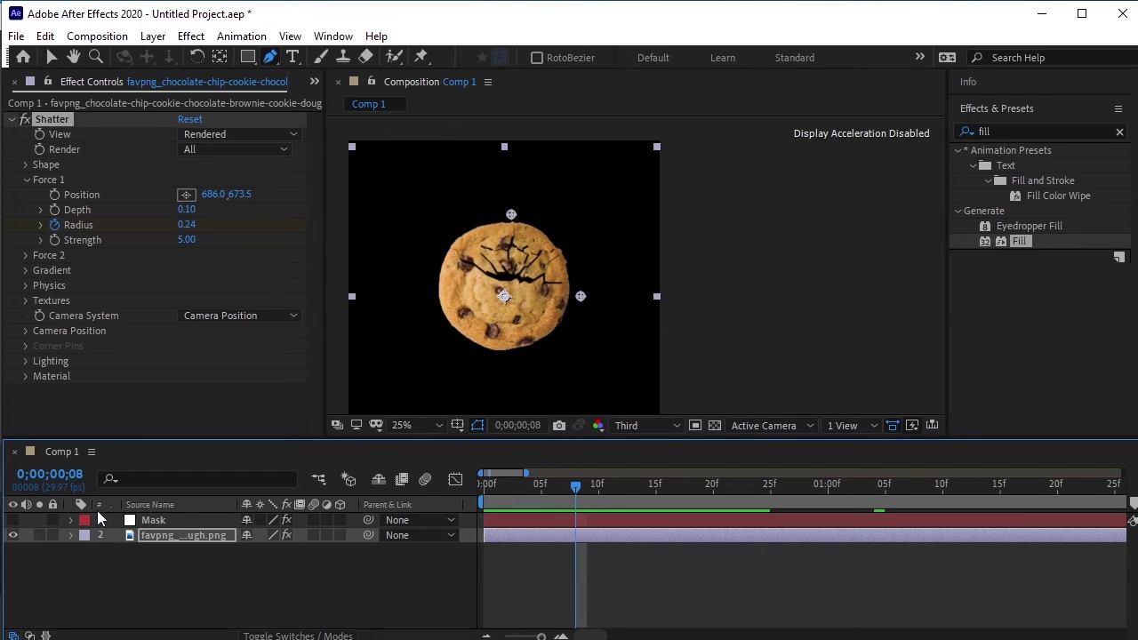
{"action": "left_click", "coordinate": [186, 539]}
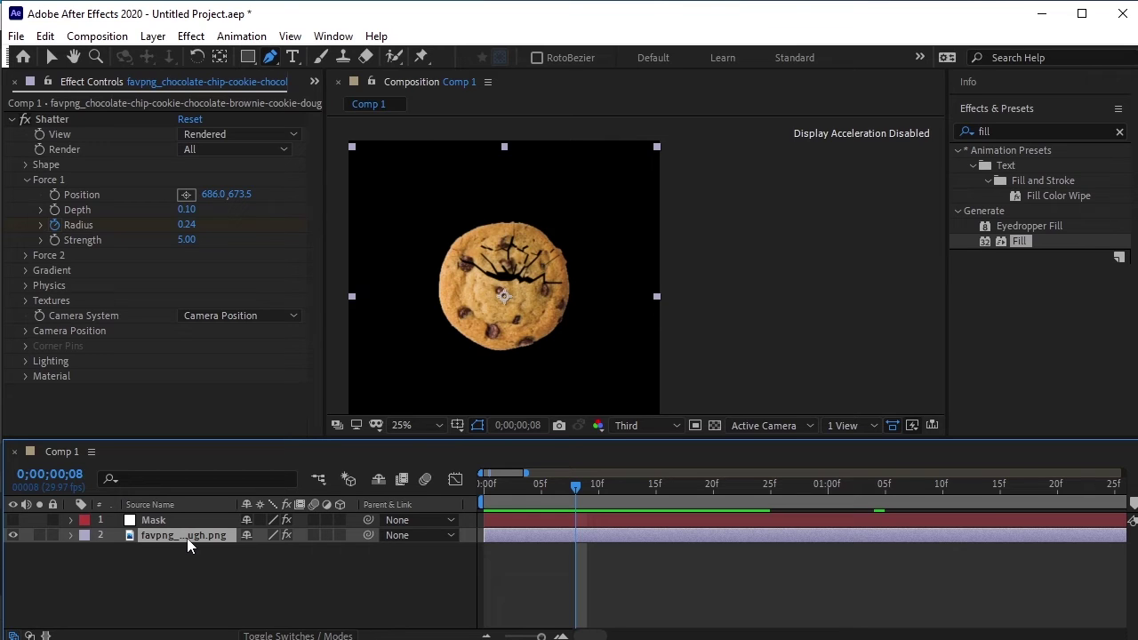
{"action": "key", "text": "ctrl+d"}
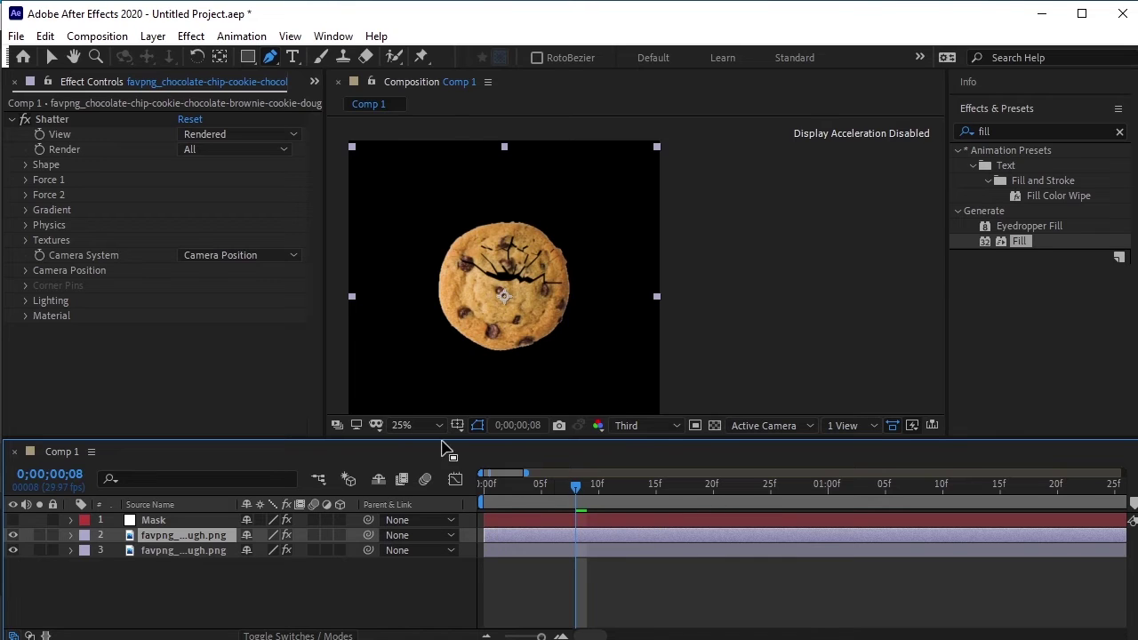
{"action": "left_click_drag", "start_coordinate": [579, 496], "coordinate": [596, 504]}
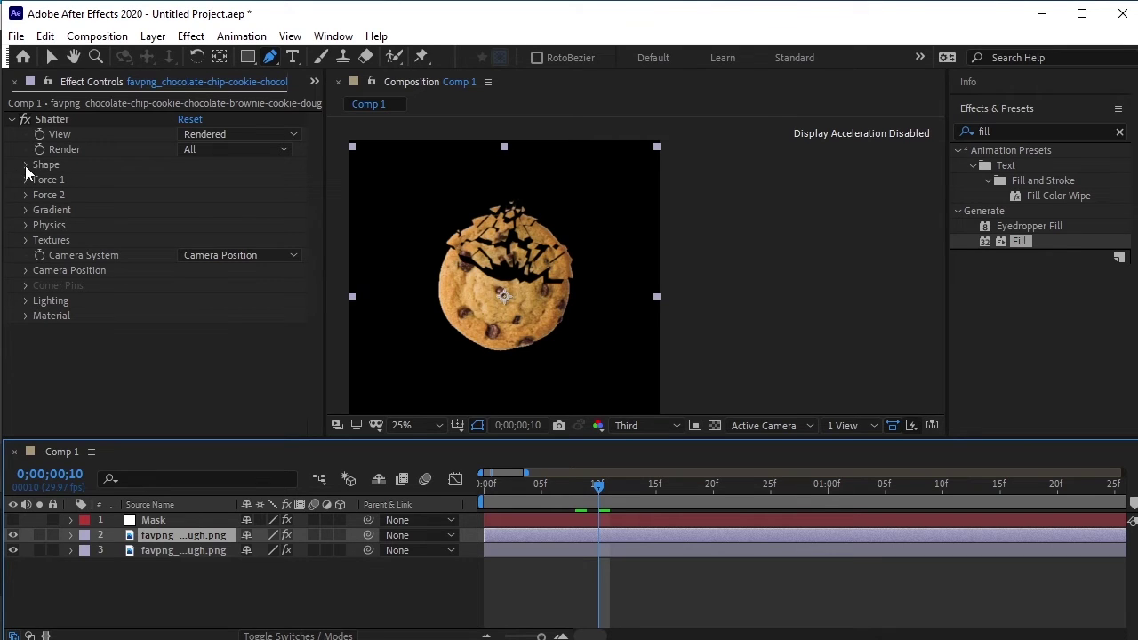
Set the duplicate's Shatter Repetitions to 200 and preview the finer shards
{"action": "left_click", "coordinate": [25, 165]}
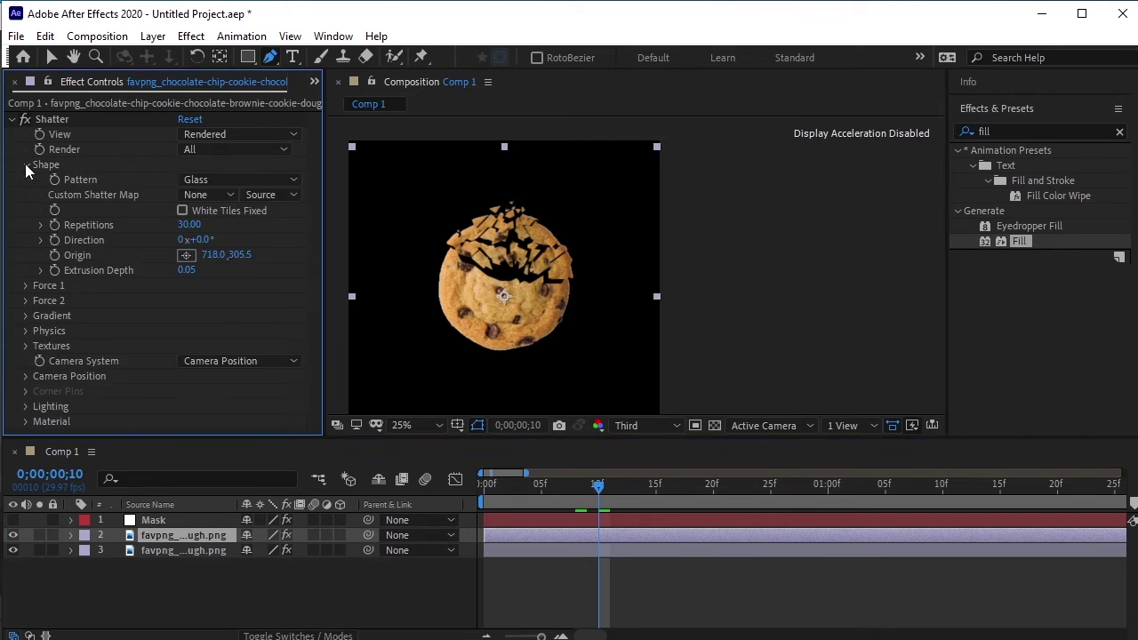
{"action": "left_click", "coordinate": [191, 224]}
{"action": "type", "text": "200"}
{"action": "key", "text": "Return"}
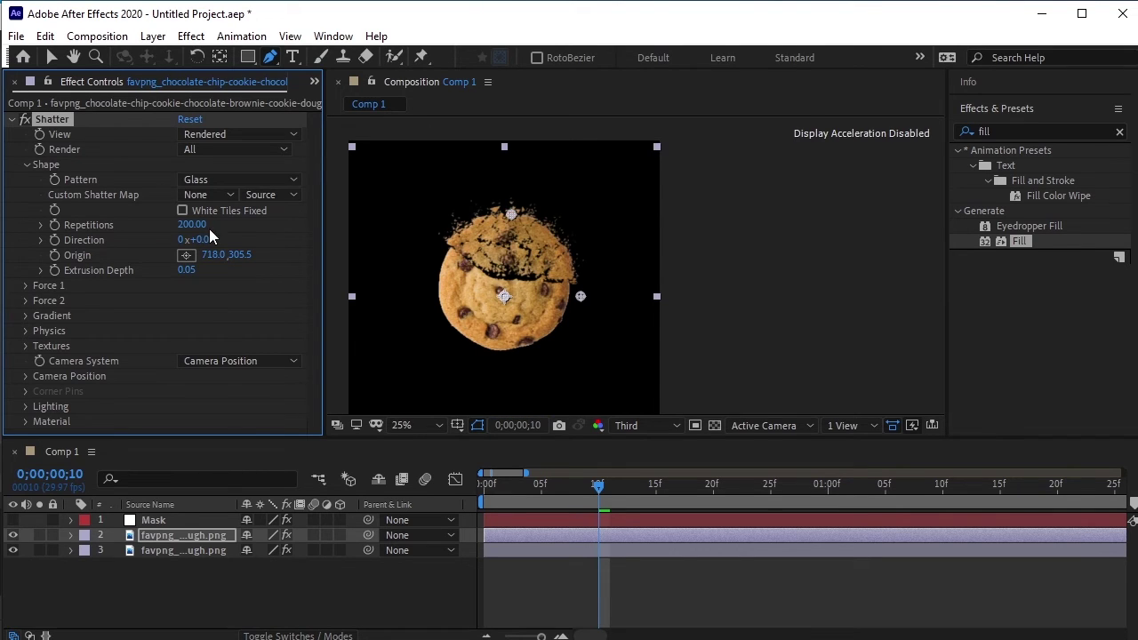
{"action": "left_click_drag", "start_coordinate": [599, 484], "coordinate": [548, 487]}
{"action": "key", "text": "space"}
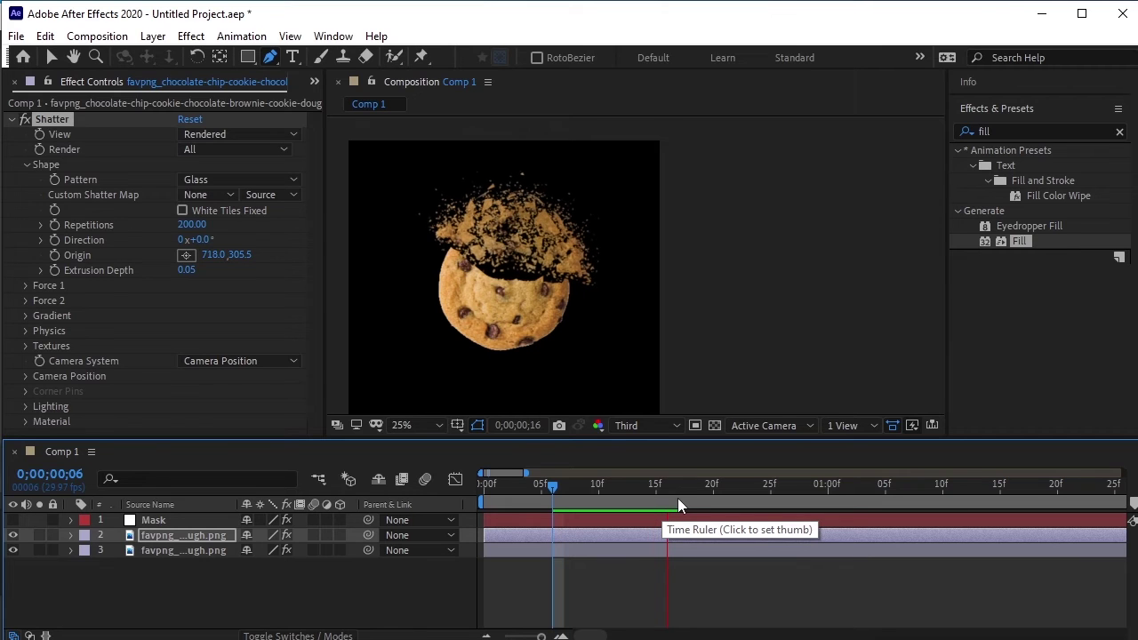
{"action": "left_click", "coordinate": [705, 499]}
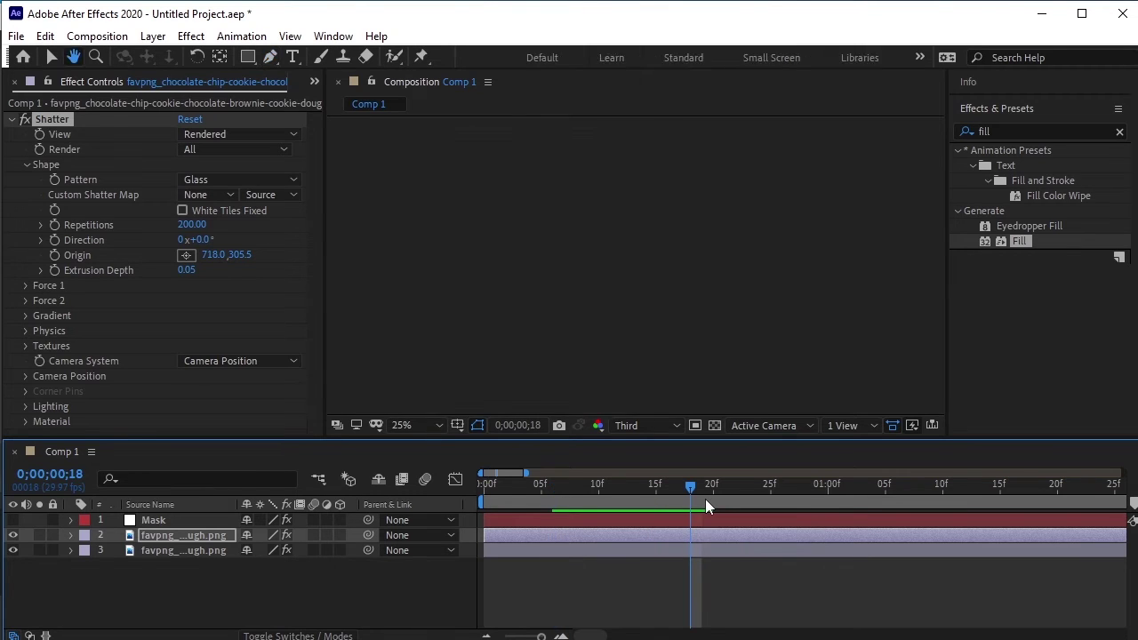
{"action": "left_click_drag", "start_coordinate": [699, 486], "coordinate": [610, 498]}
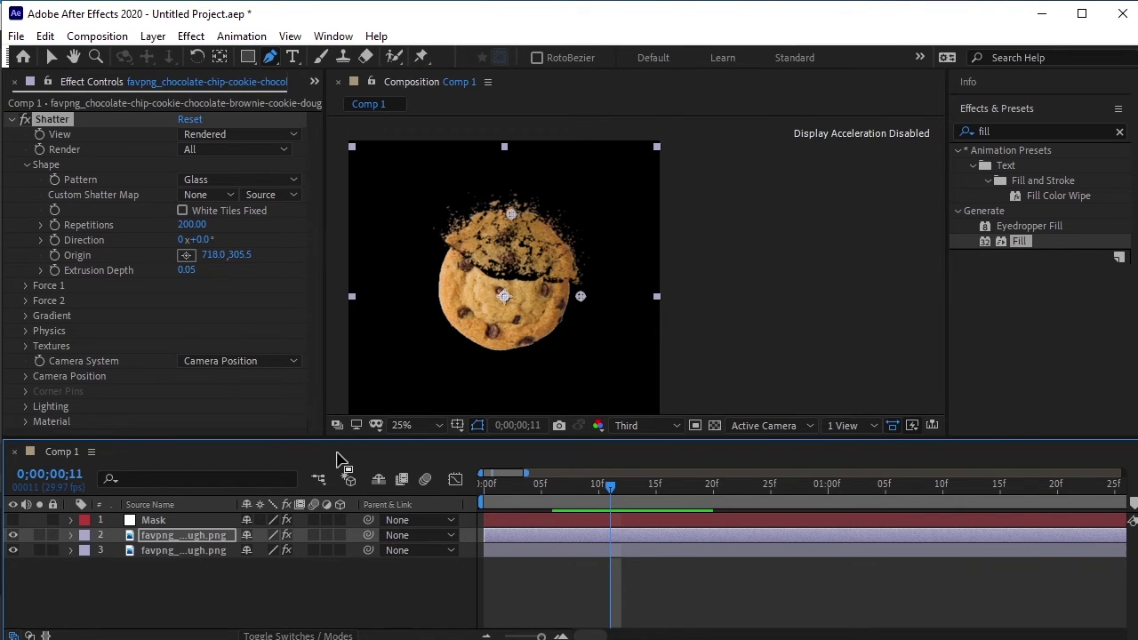
Set Extrusion Depth to 0 and preview the flat crumbs
{"action": "left_click", "coordinate": [192, 271]}
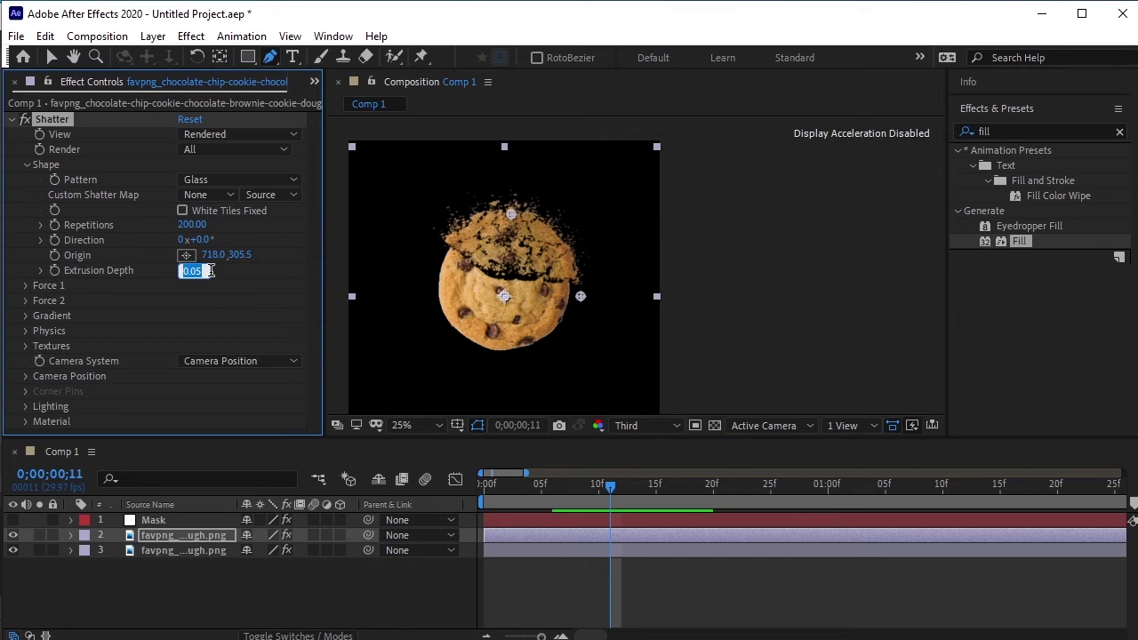
{"action": "type", "text": "0"}
{"action": "key", "text": "Return"}
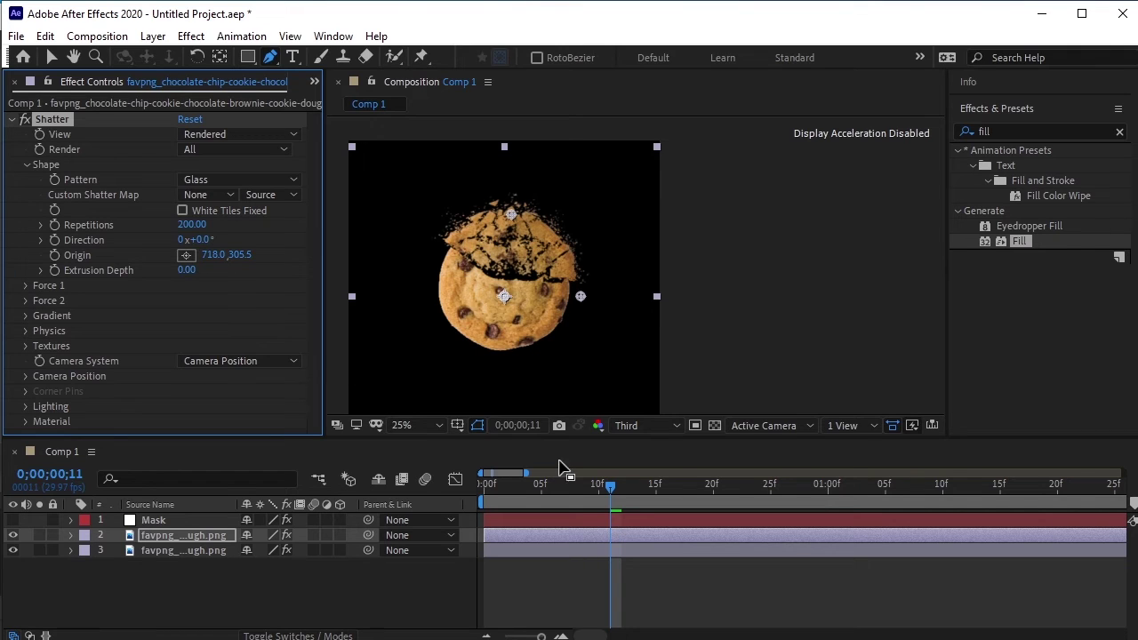
{"action": "left_click_drag", "start_coordinate": [612, 487], "coordinate": [546, 487]}
{"action": "key", "text": "space"}
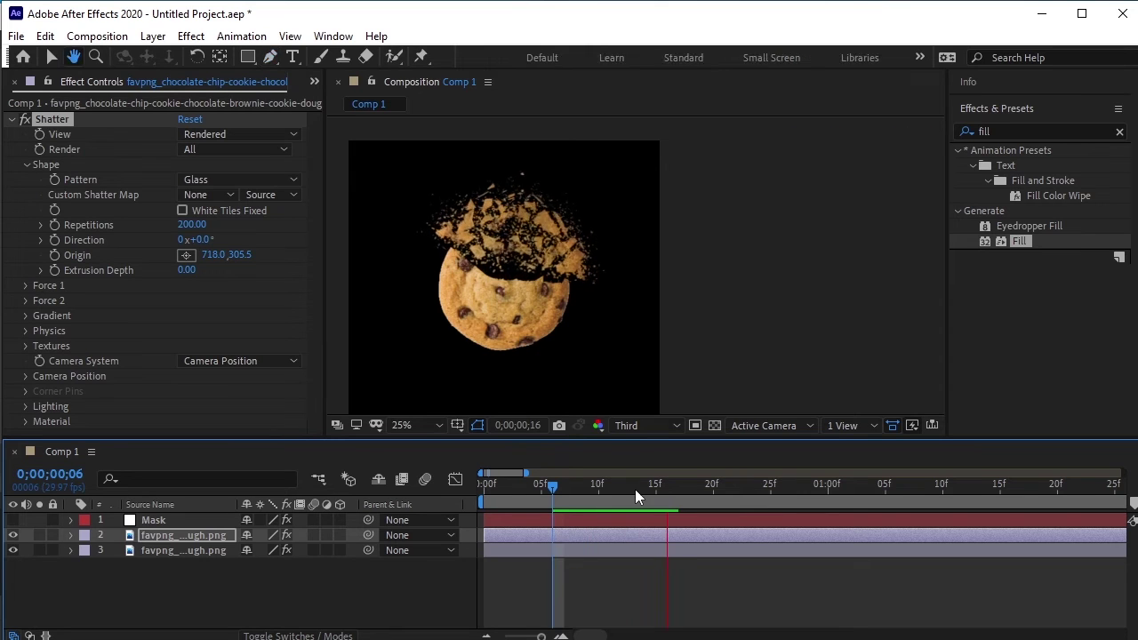
{"action": "key", "text": "space"}
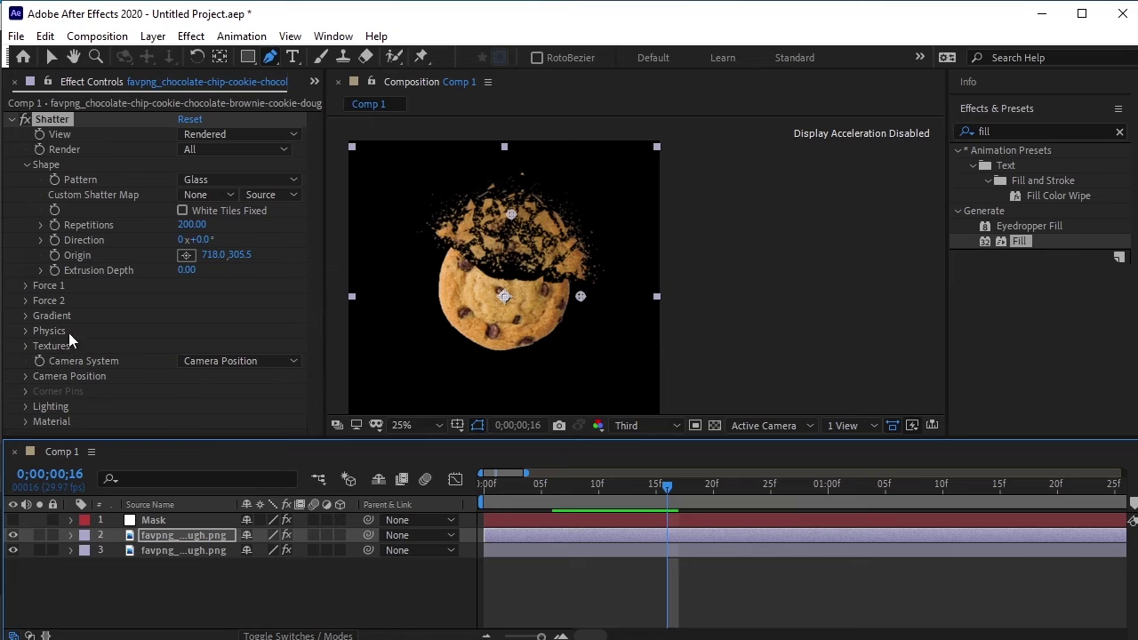
Set the duplicate's Shatter Randomness to 0.50 and Viscosity to 0.60, then preview
{"action": "left_click", "coordinate": [25, 164]}
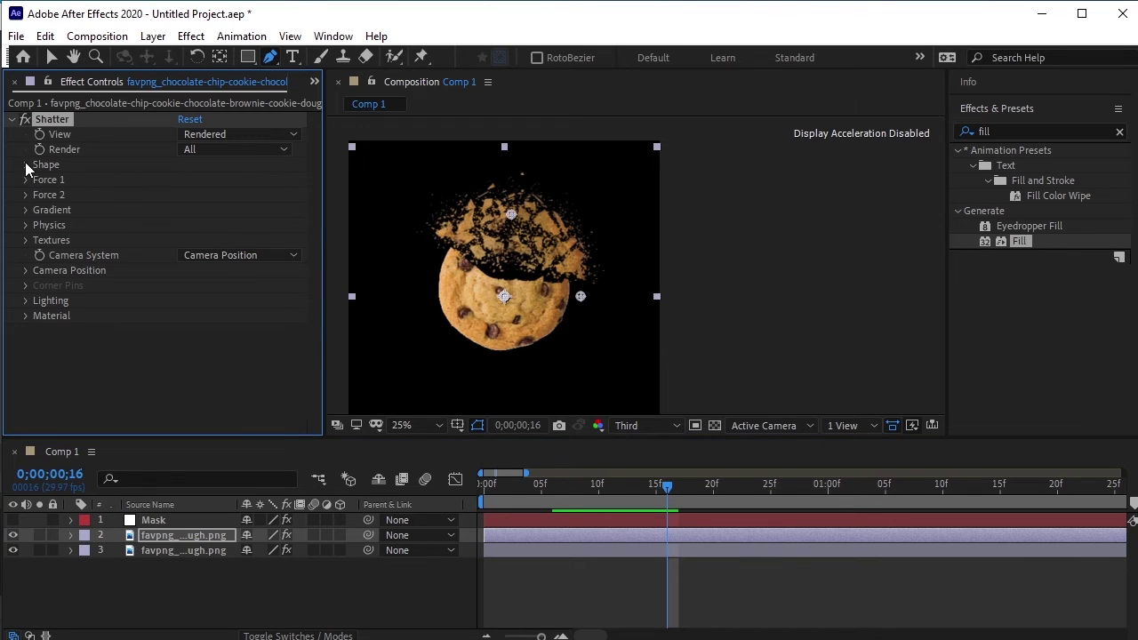
{"action": "left_click", "coordinate": [25, 225]}
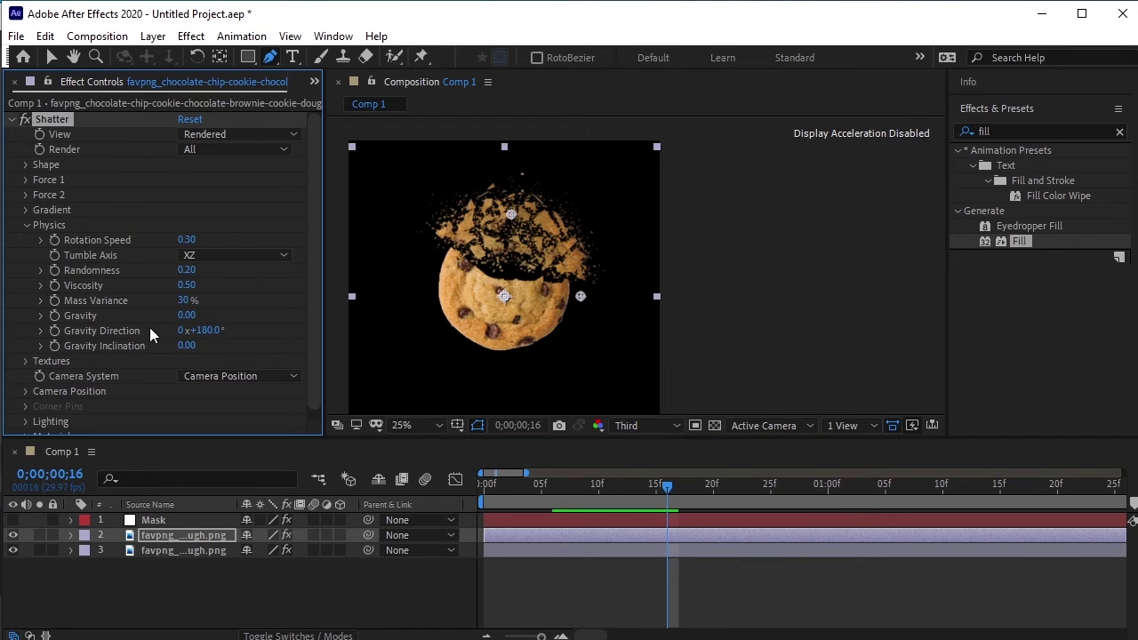
{"action": "scroll", "coordinate": [156, 338], "scroll_direction": "down", "scroll_amount": 1}
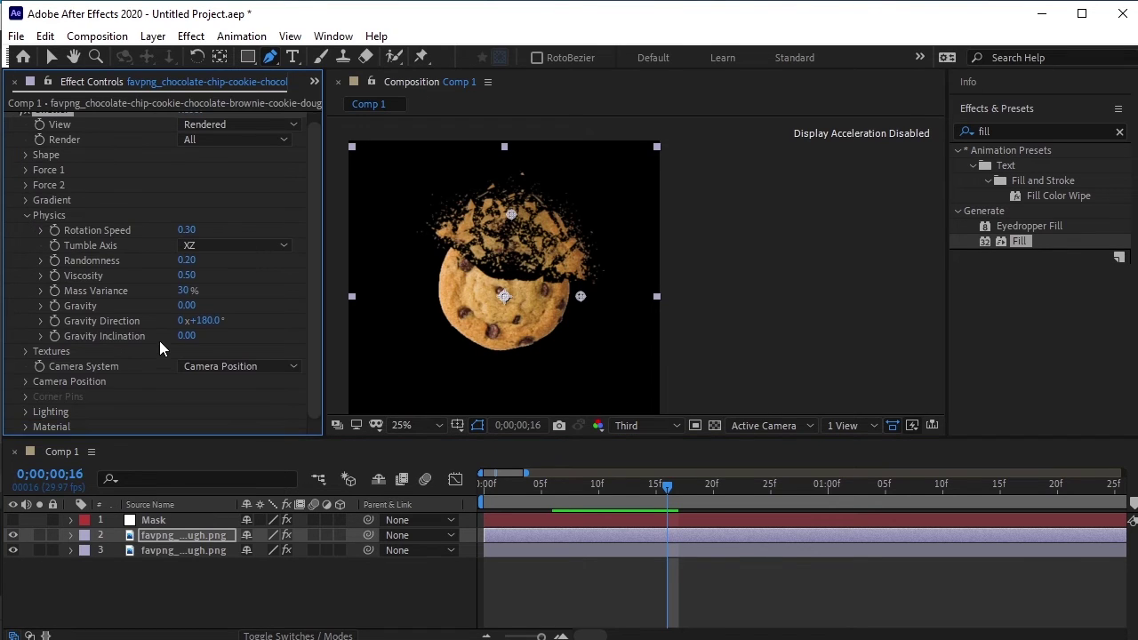
{"action": "left_click", "coordinate": [188, 261]}
{"action": "type", "text": "0"}
{"action": "key", "text": "Return"}
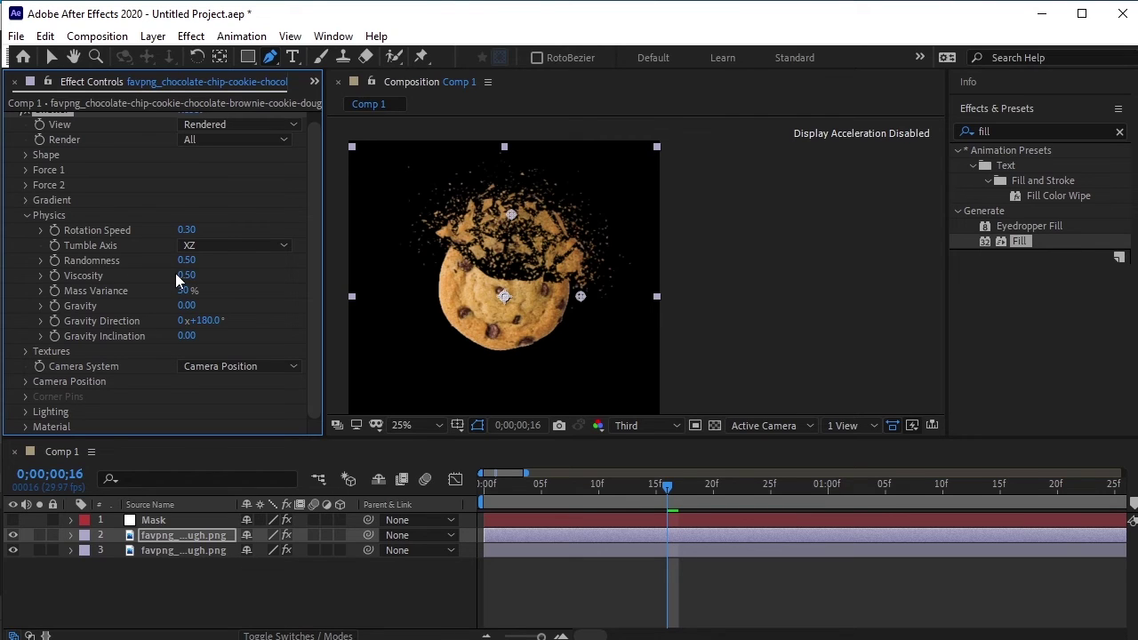
{"action": "left_click", "coordinate": [187, 275]}
{"action": "type", "text": "0"}
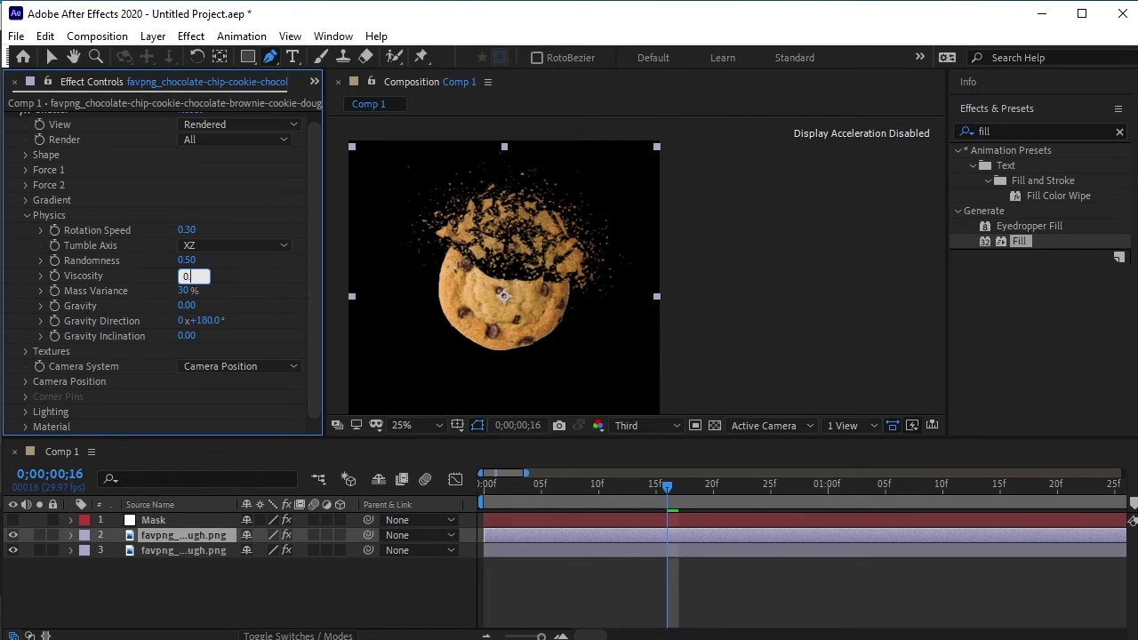
{"action": "type", "text": ".6"}
{"action": "key", "text": "Return"}
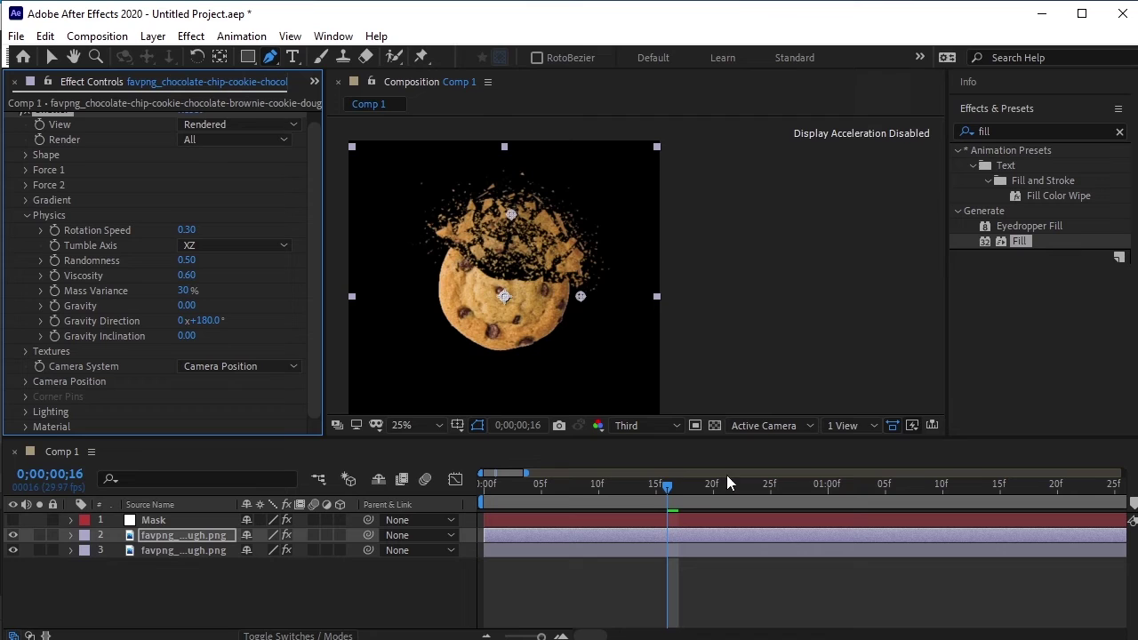
{"action": "left_click_drag", "start_coordinate": [666, 487], "coordinate": [485, 487]}
{"action": "key", "text": "space"}
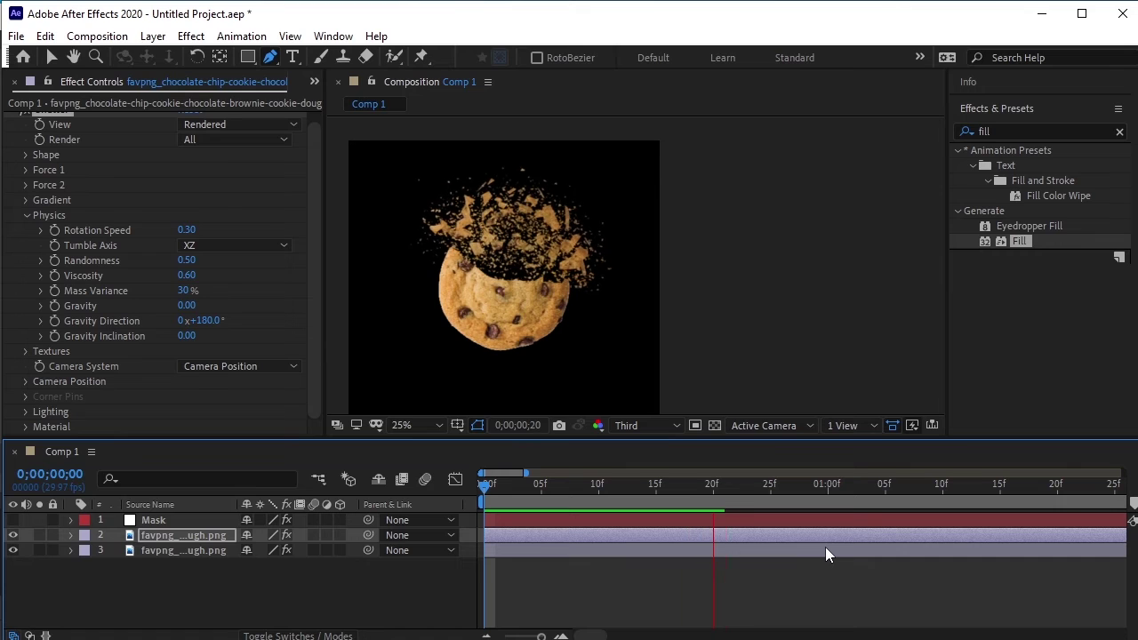
{"action": "key", "text": "space"}
{"action": "left_click_drag", "start_coordinate": [757, 485], "coordinate": [614, 489]}
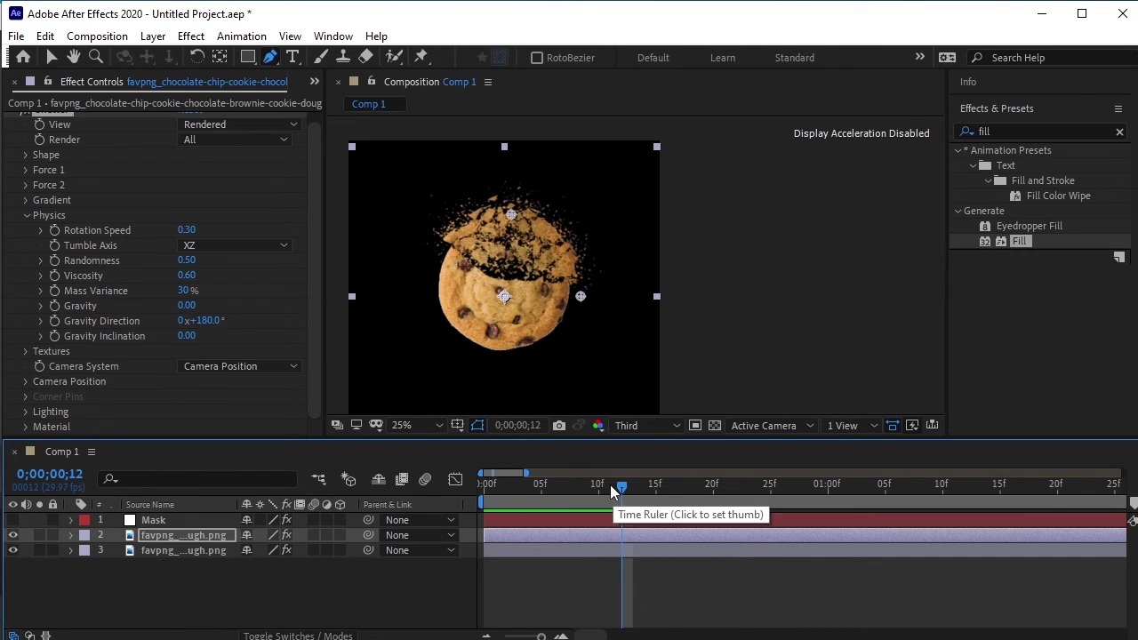
Set Force 1 Strength to 4 and preview the shatter from the first frame
{"action": "left_click", "coordinate": [26, 216]}
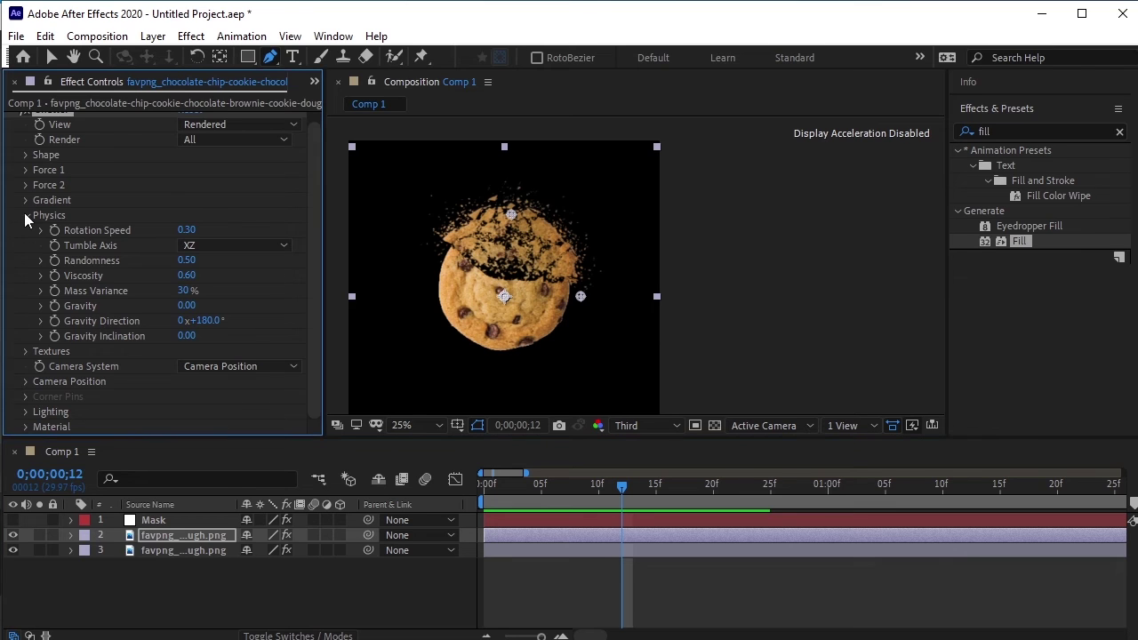
{"action": "left_click", "coordinate": [26, 180]}
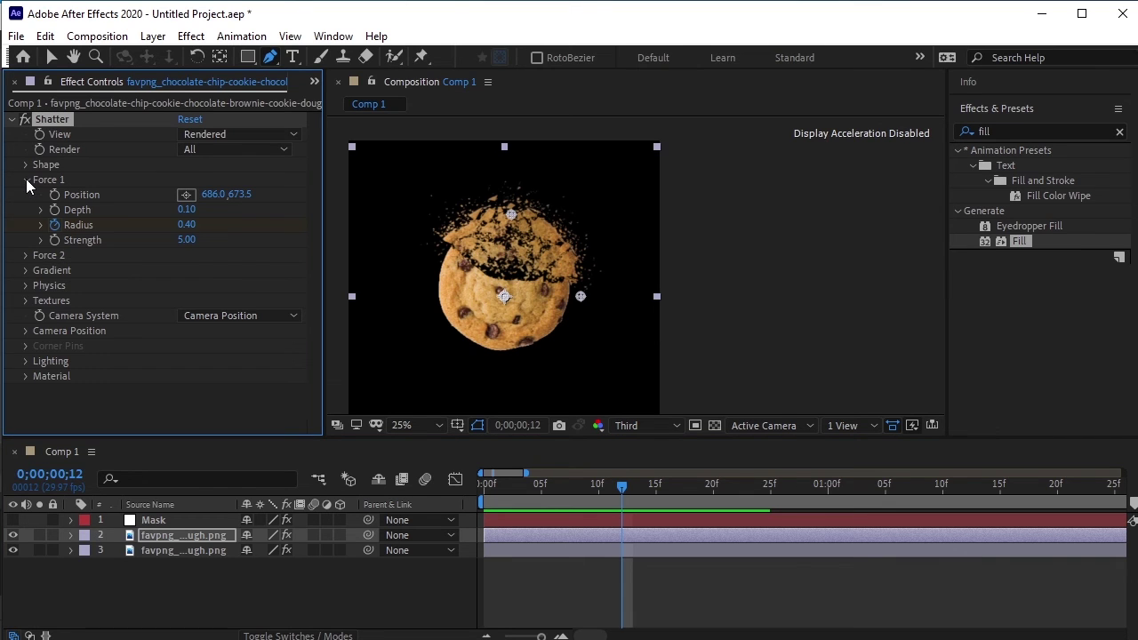
{"action": "left_click", "coordinate": [186, 240]}
{"action": "type", "text": "4"}
{"action": "key", "text": "Return"}
{"action": "key", "text": "v"}
{"action": "left_click", "coordinate": [574, 486]}
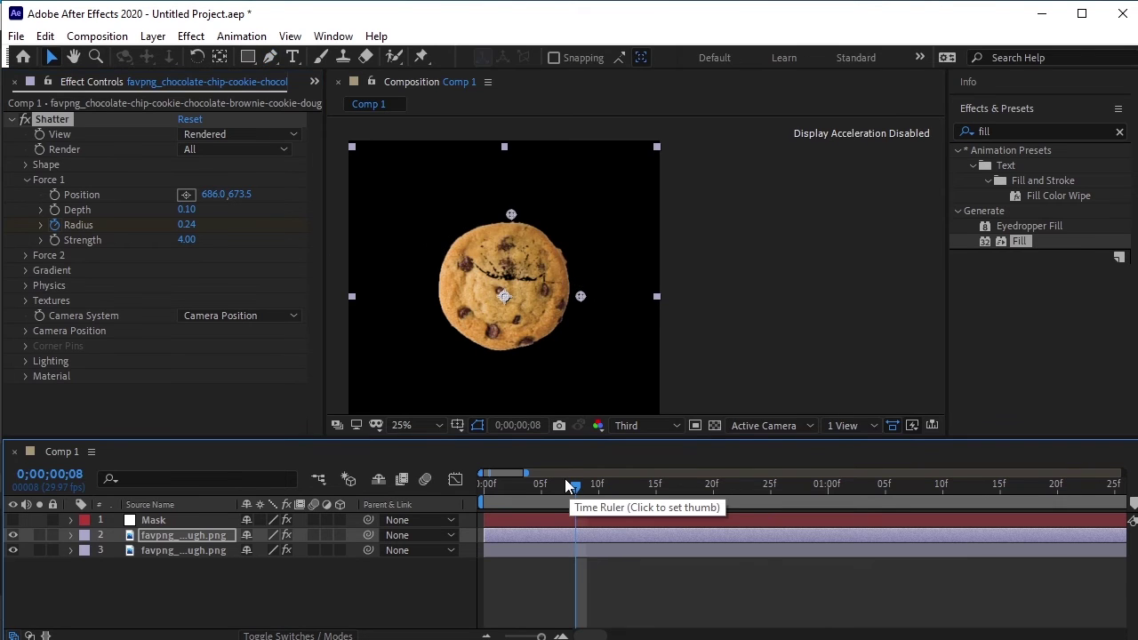
{"action": "left_click_drag", "start_coordinate": [570, 486], "coordinate": [461, 482]}
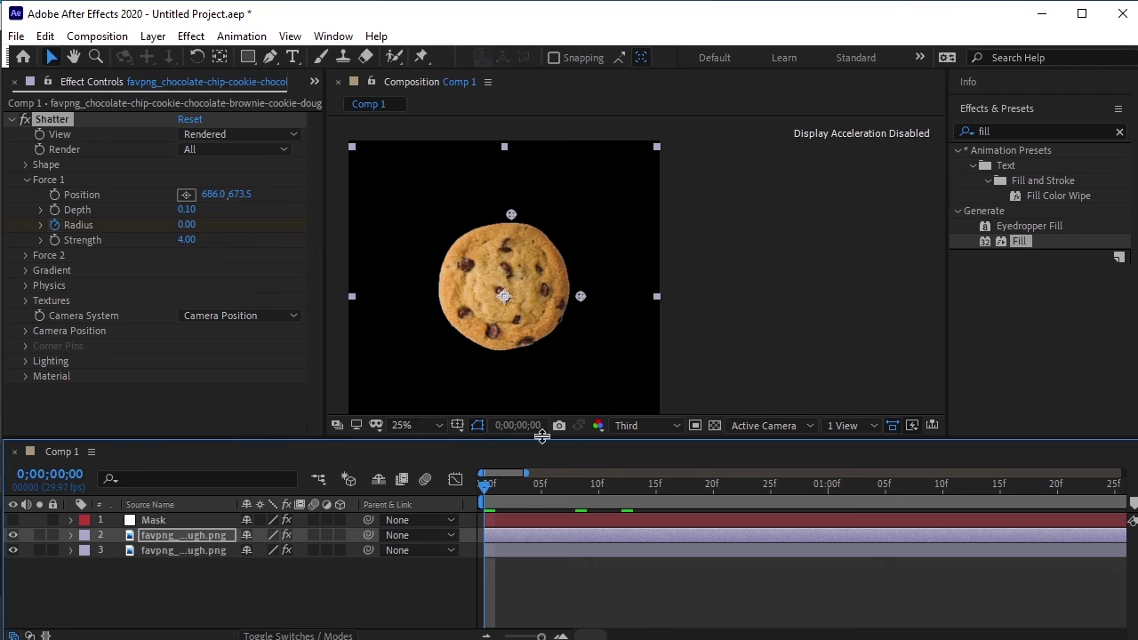
{"action": "key", "text": "space"}
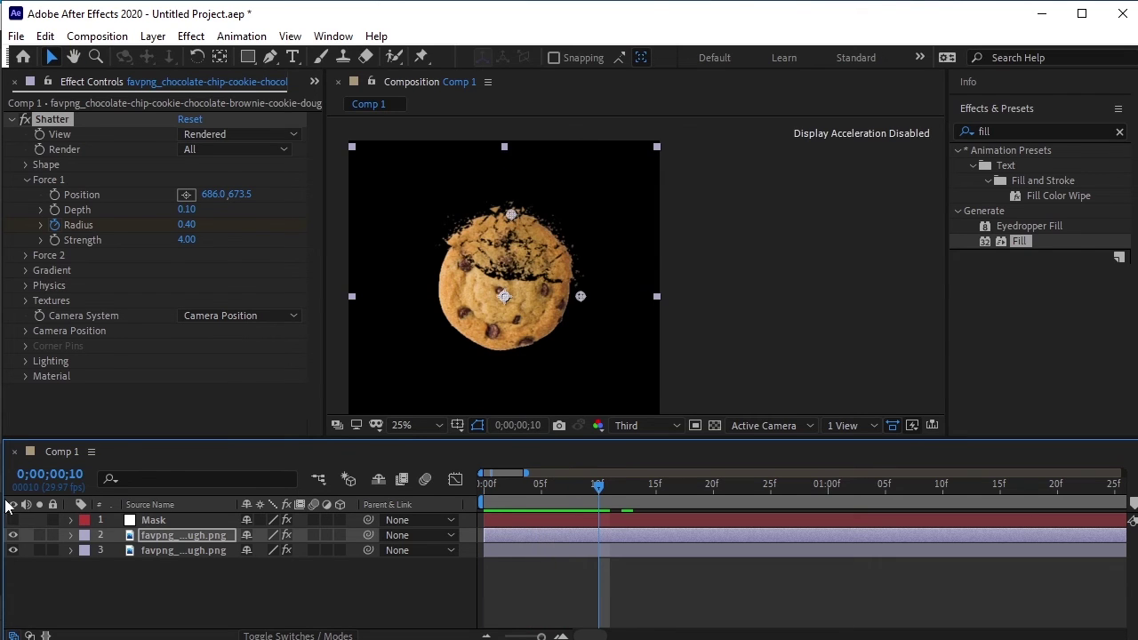
Compare the layers by toggling visibility, leaving layer 3 hidden
{"action": "left_click", "coordinate": [13, 536]}
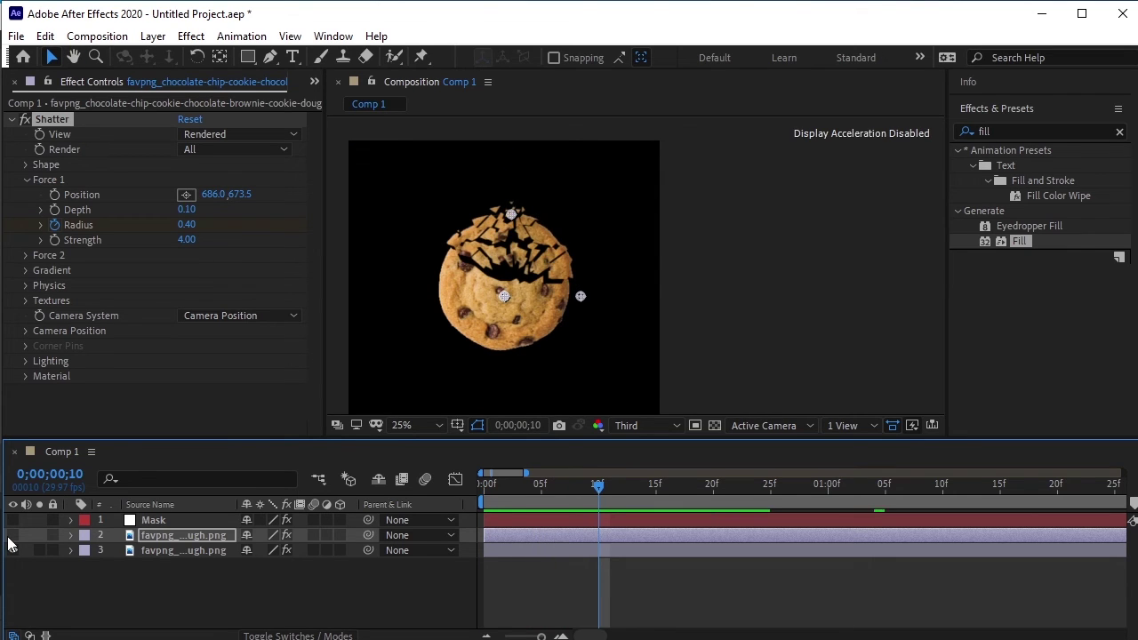
{"action": "left_click", "coordinate": [12, 535]}
{"action": "left_click", "coordinate": [14, 551]}
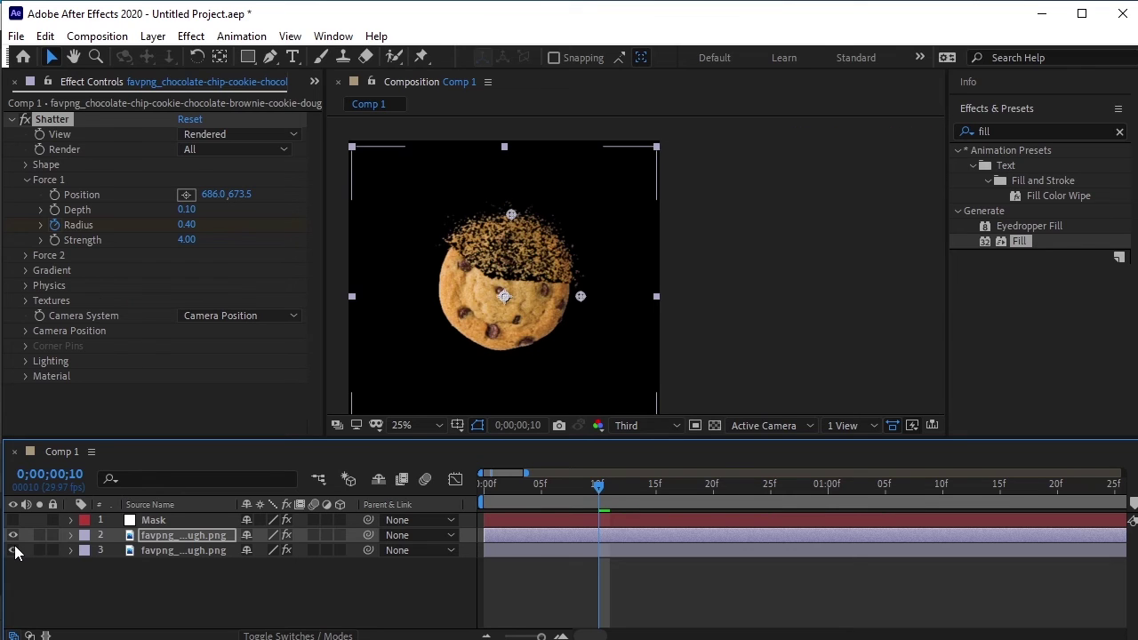
Show layer 3 again, parent layer 2 and the Mask layer to it, and preview
{"action": "left_click", "coordinate": [13, 550]}
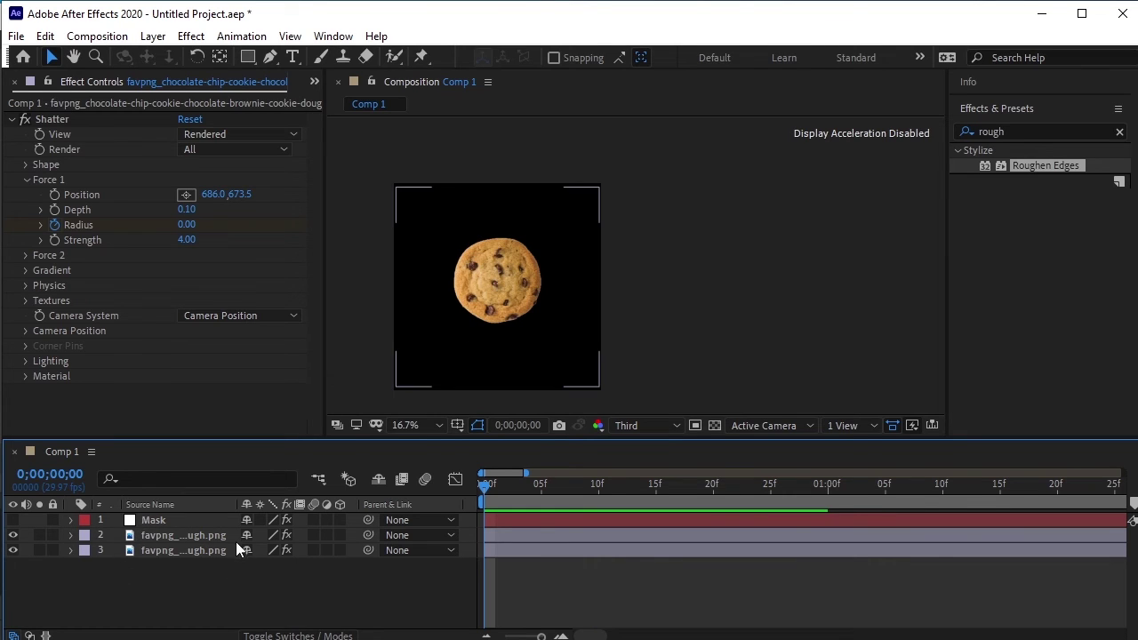
{"action": "left_click", "coordinate": [188, 533]}
{"action": "left_click", "coordinate": [203, 550]}
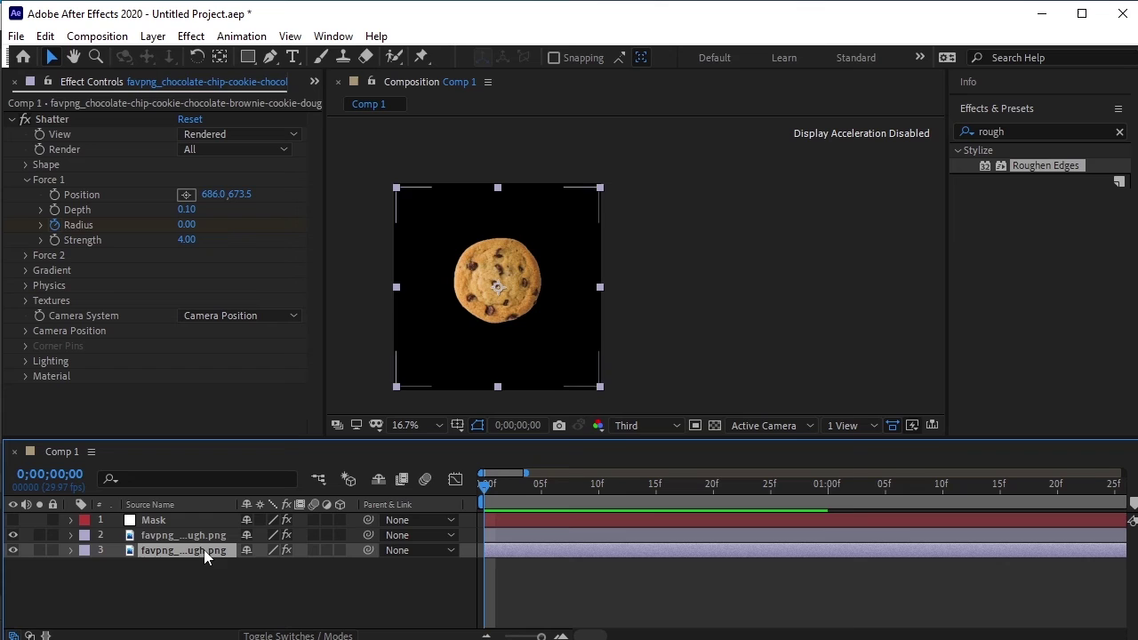
{"action": "left_click_drag", "start_coordinate": [369, 534], "coordinate": [222, 548]}
{"action": "left_click_drag", "start_coordinate": [367, 522], "coordinate": [187, 551]}
{"action": "key", "text": "space"}
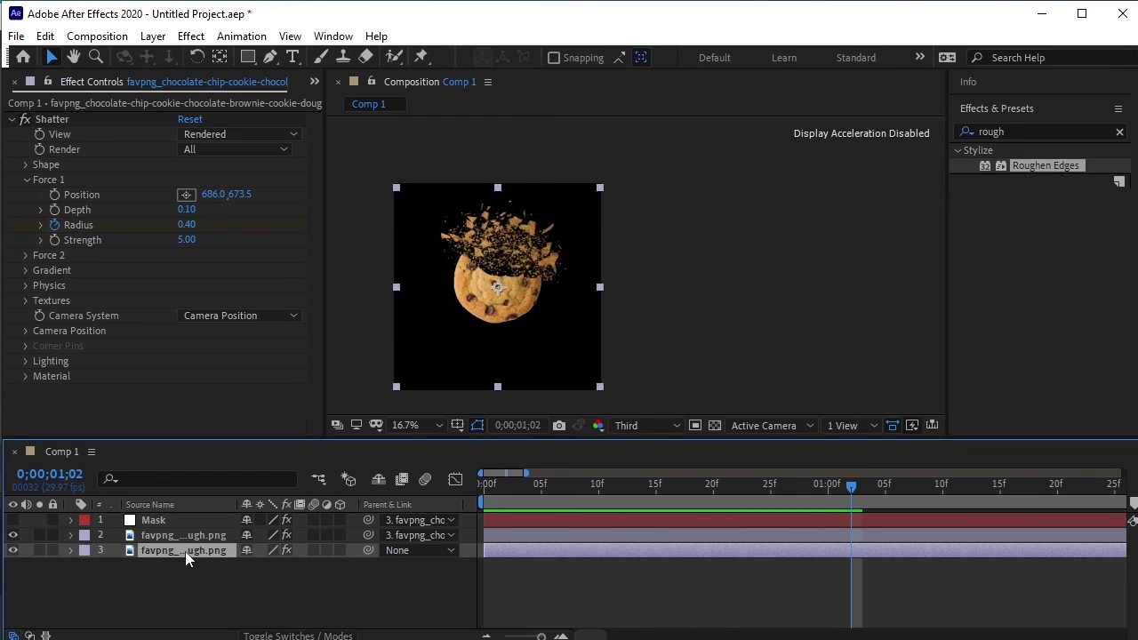
Rotate the base cookie layer to 18° and return the playhead to the first frame
{"action": "key", "text": "r"}
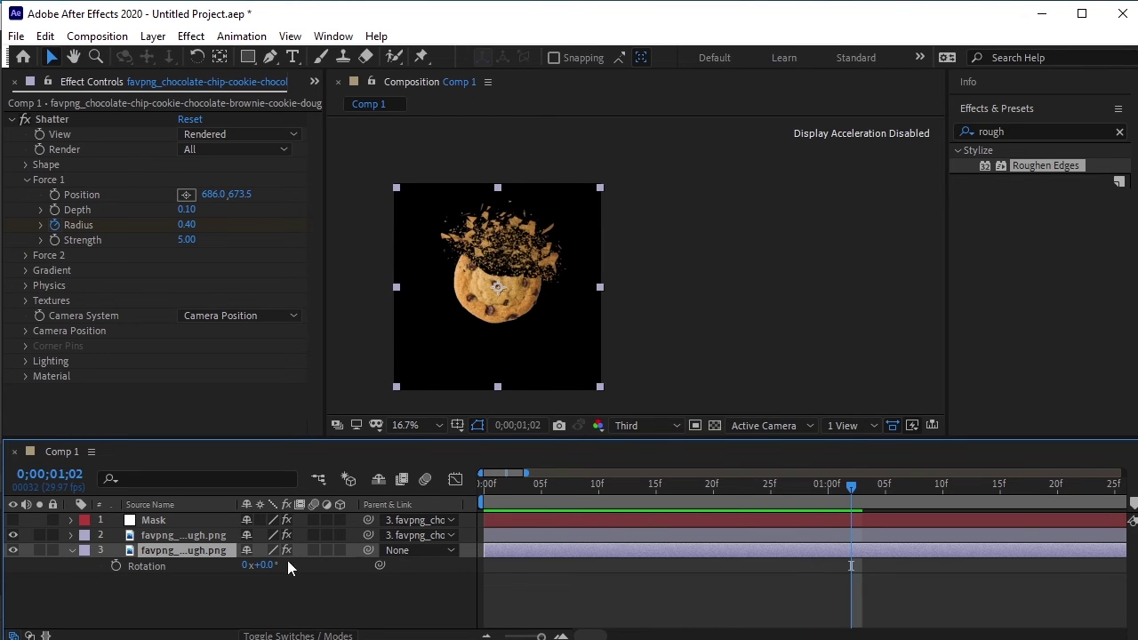
{"action": "left_click_drag", "start_coordinate": [264, 570], "coordinate": [735, 564]}
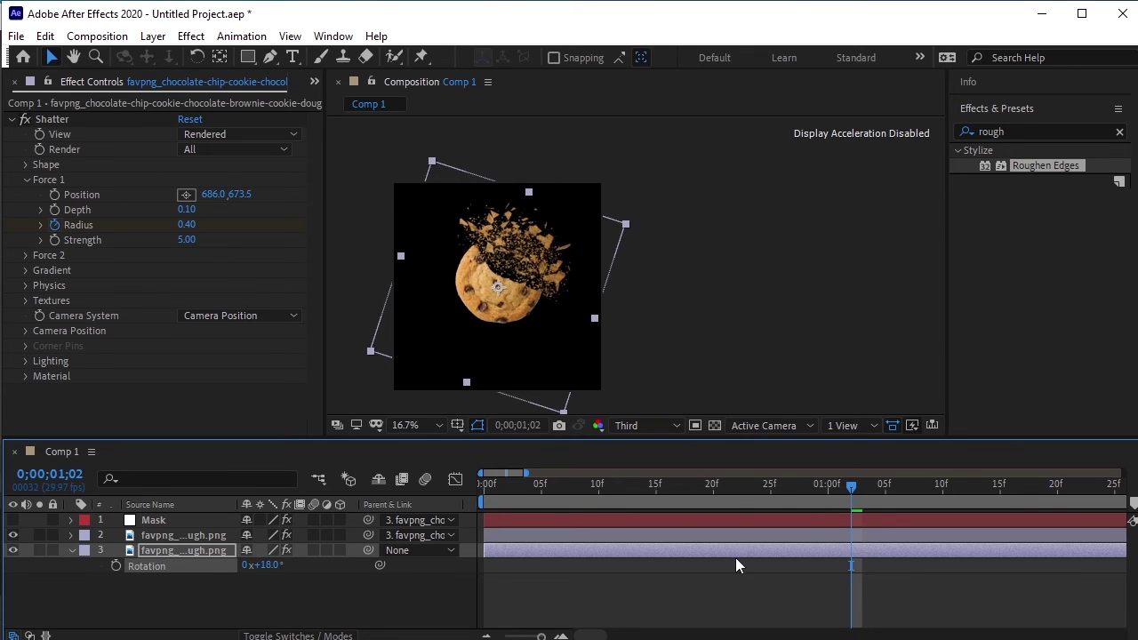
{"action": "left_click_drag", "start_coordinate": [849, 480], "coordinate": [380, 477]}
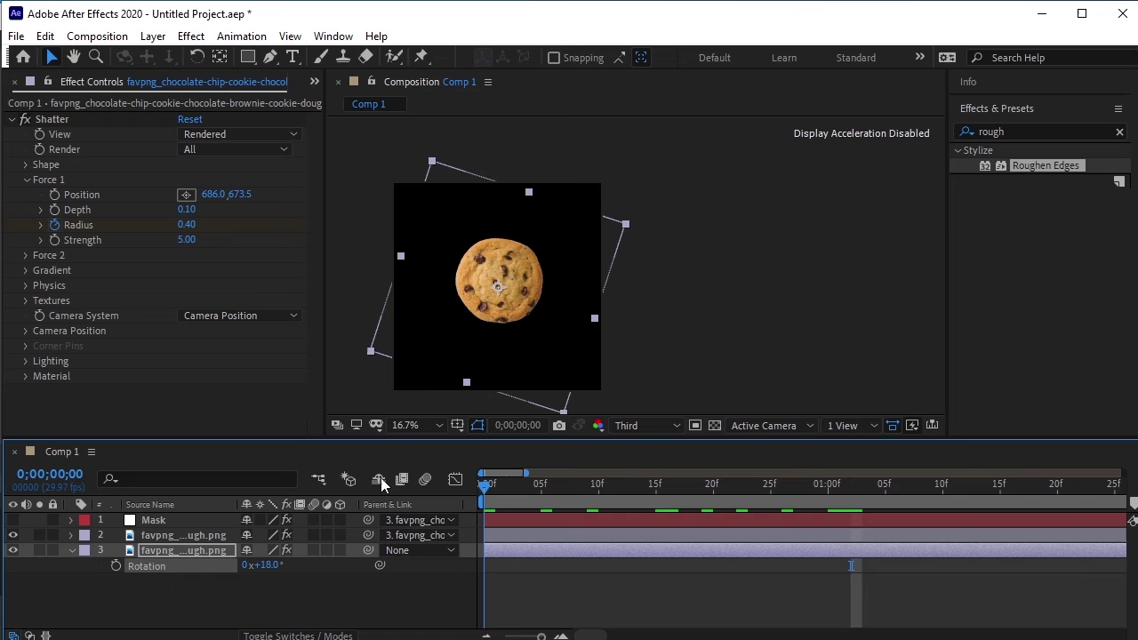
{"action": "left_click", "coordinate": [732, 309]}
Preview the rotated shatter animation from the first frame, twice
{"action": "scroll", "coordinate": [490, 287], "scroll_direction": "up", "scroll_amount": 2}
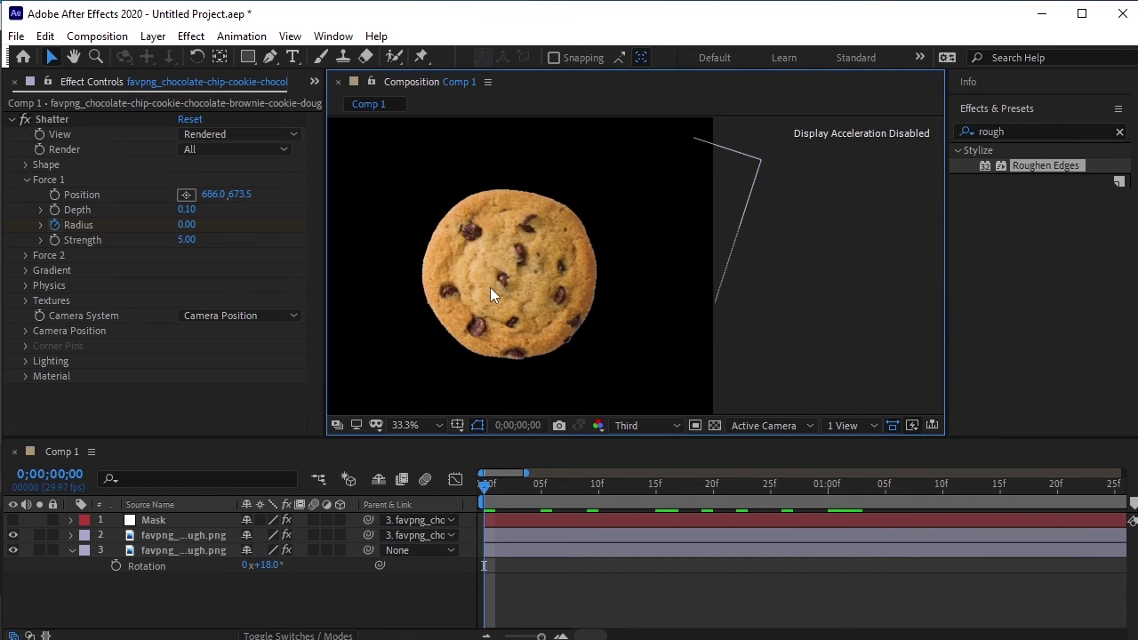
{"action": "key", "text": "space"}
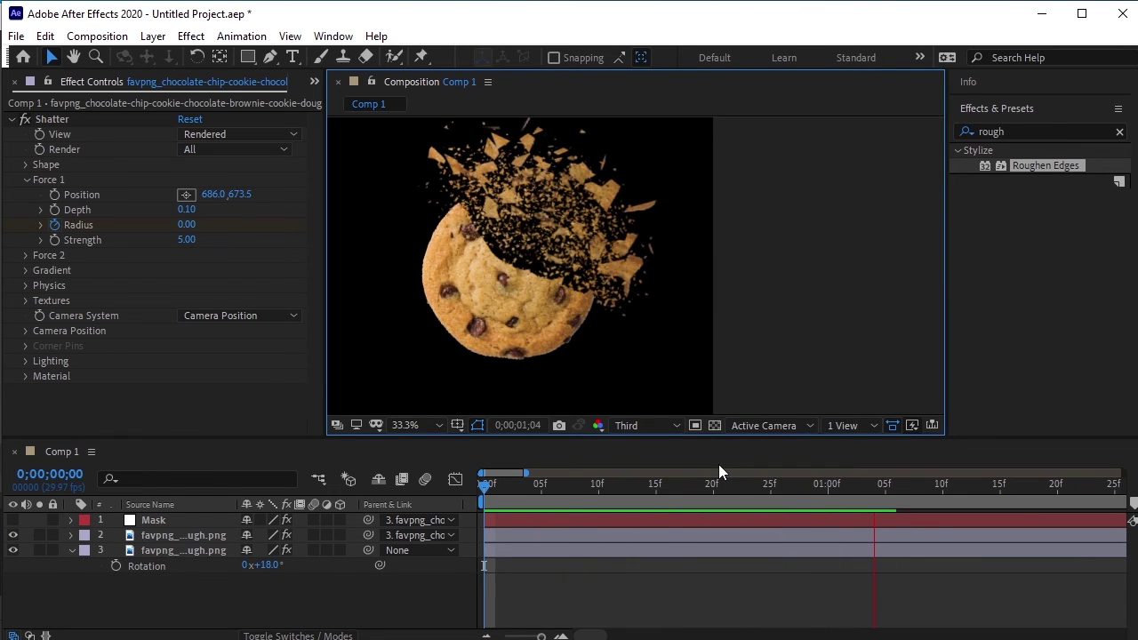
{"action": "scroll", "coordinate": [558, 332], "scroll_direction": "down", "scroll_amount": 2}
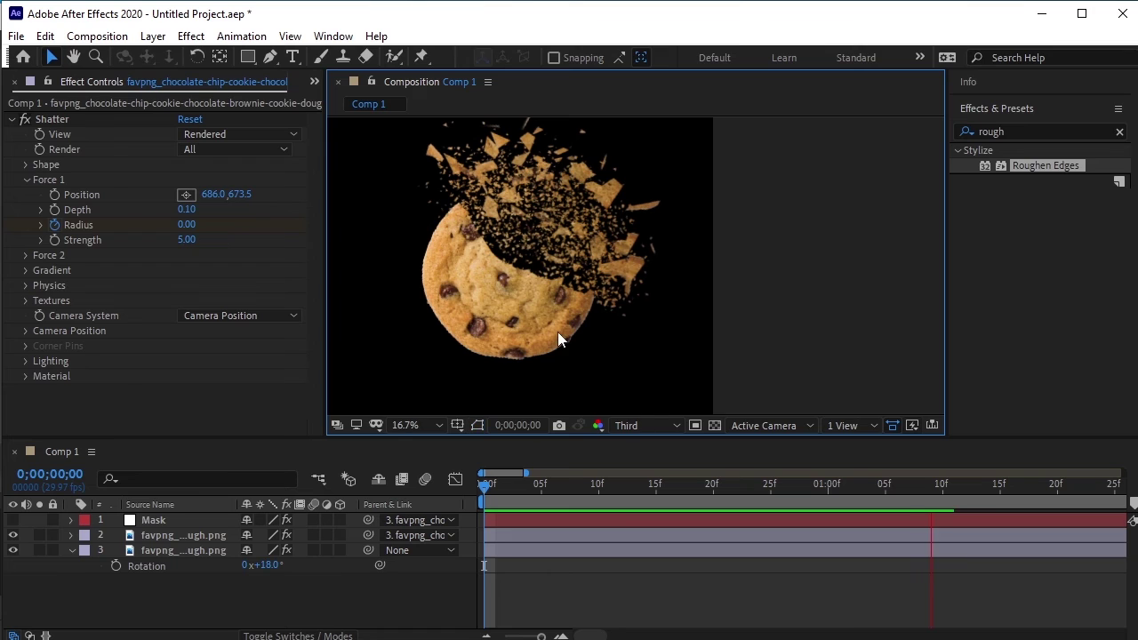
{"action": "left_click_drag", "start_coordinate": [954, 495], "coordinate": [485, 495]}
{"action": "scroll", "coordinate": [499, 315], "scroll_direction": "up", "scroll_amount": 2}
{"action": "scroll", "coordinate": [501, 328], "scroll_direction": "down", "scroll_amount": 2}
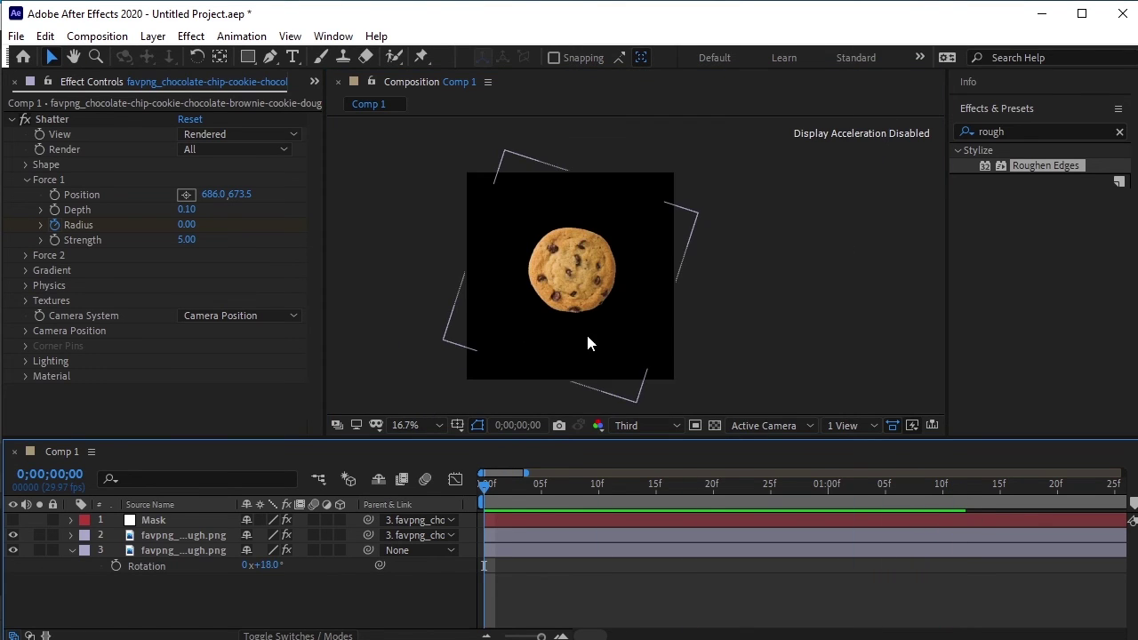
{"action": "key", "text": "space"}
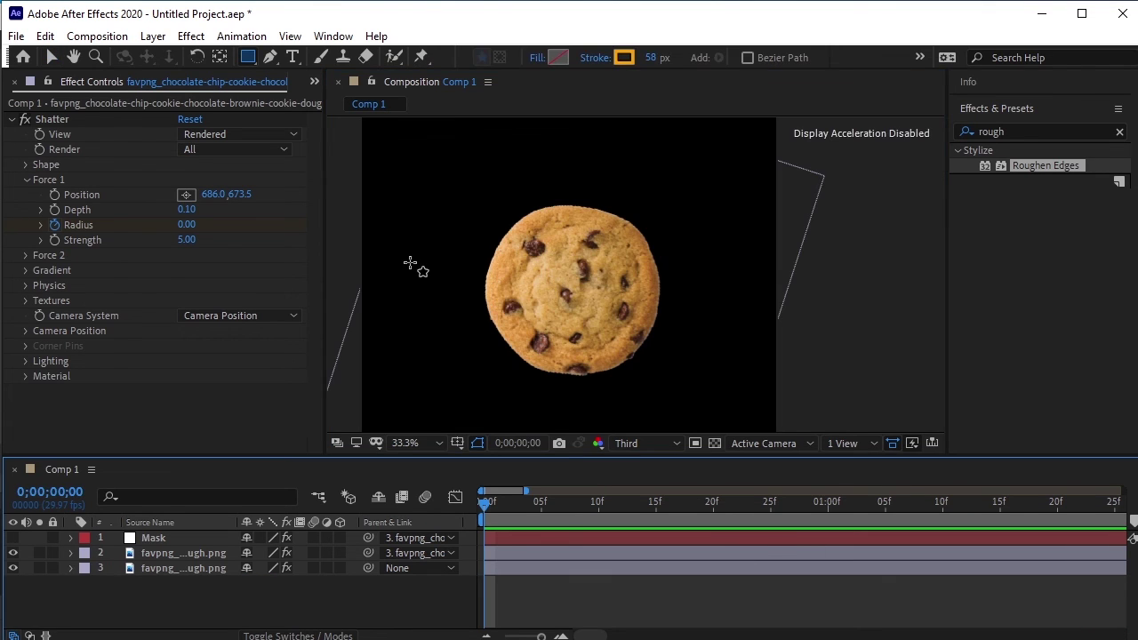
Center the cookie in the view and select Mask 1 on the Mask layer
{"action": "key", "text": "h"}
{"action": "left_click_drag", "start_coordinate": [560, 325], "coordinate": [544, 257]}
{"action": "key", "text": "q"}
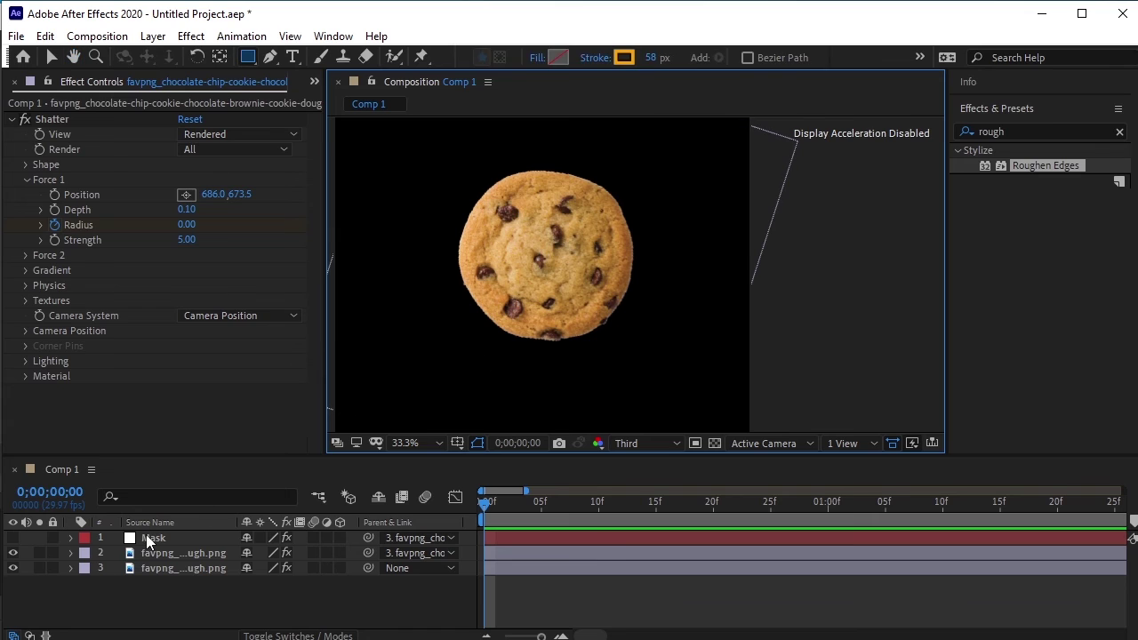
{"action": "left_click", "coordinate": [151, 538]}
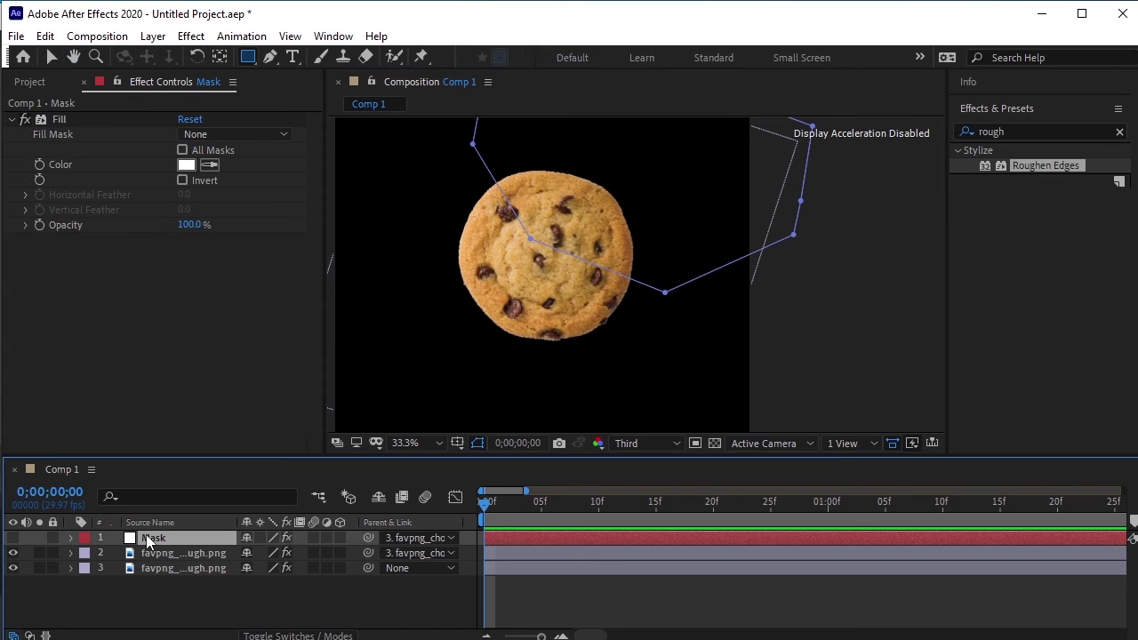
{"action": "left_click", "coordinate": [70, 539]}
{"action": "left_click", "coordinate": [163, 567]}
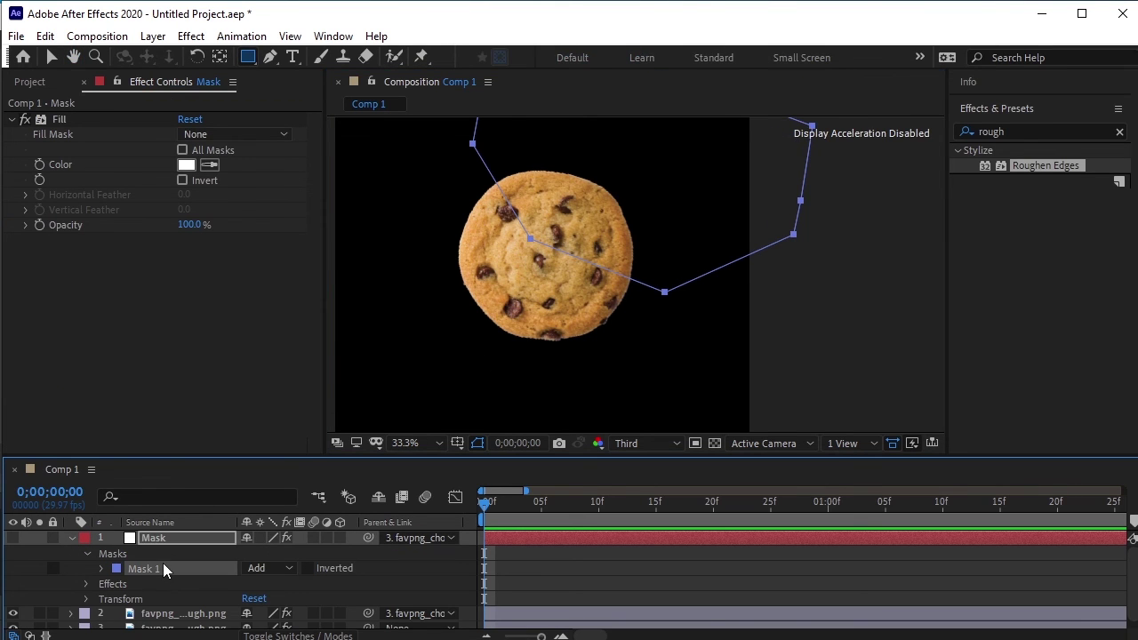
Draw rectangle masks over the cookie's left edge and lower middle, then preview the shatter
{"action": "left_click", "coordinate": [254, 57]}
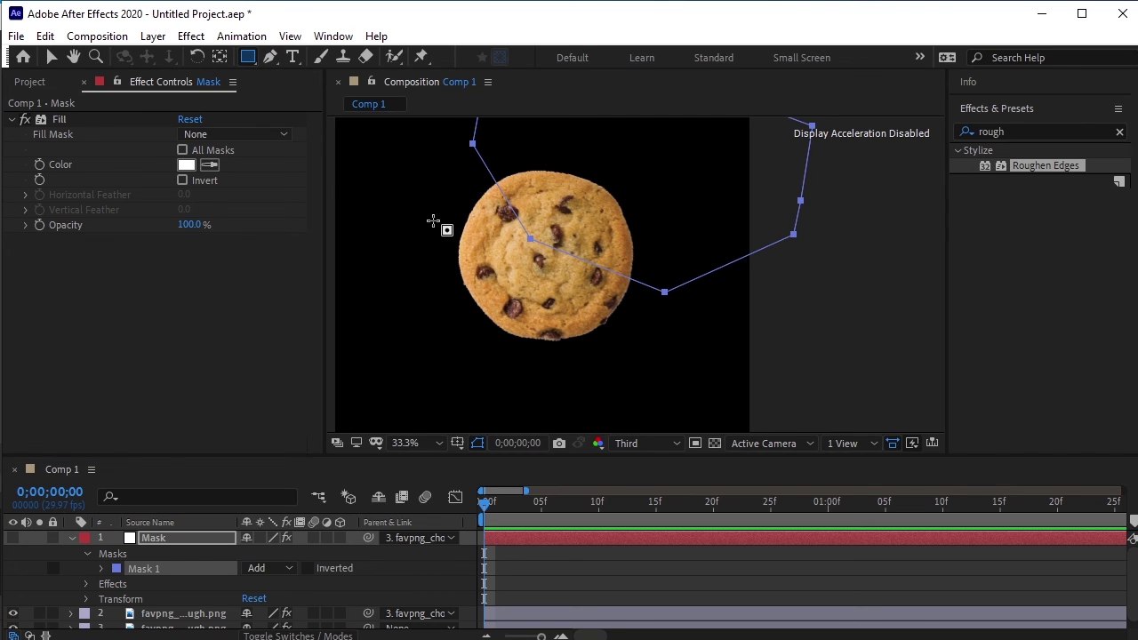
{"action": "left_click_drag", "start_coordinate": [430, 216], "coordinate": [493, 294]}
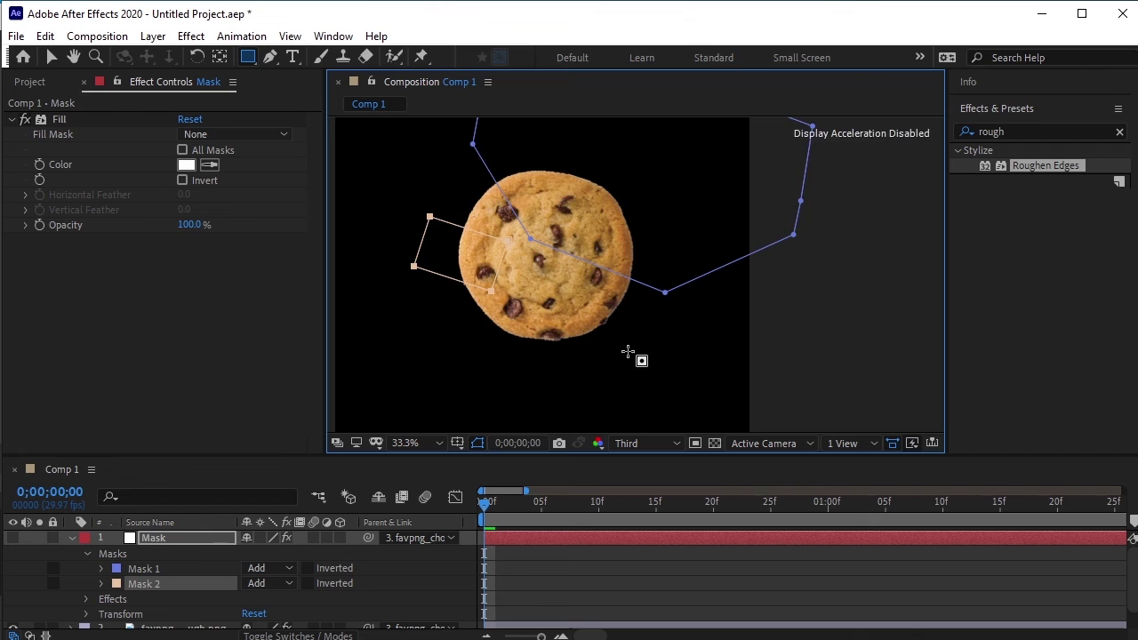
{"action": "left_click_drag", "start_coordinate": [608, 371], "coordinate": [534, 293]}
{"action": "key", "text": "comma"}
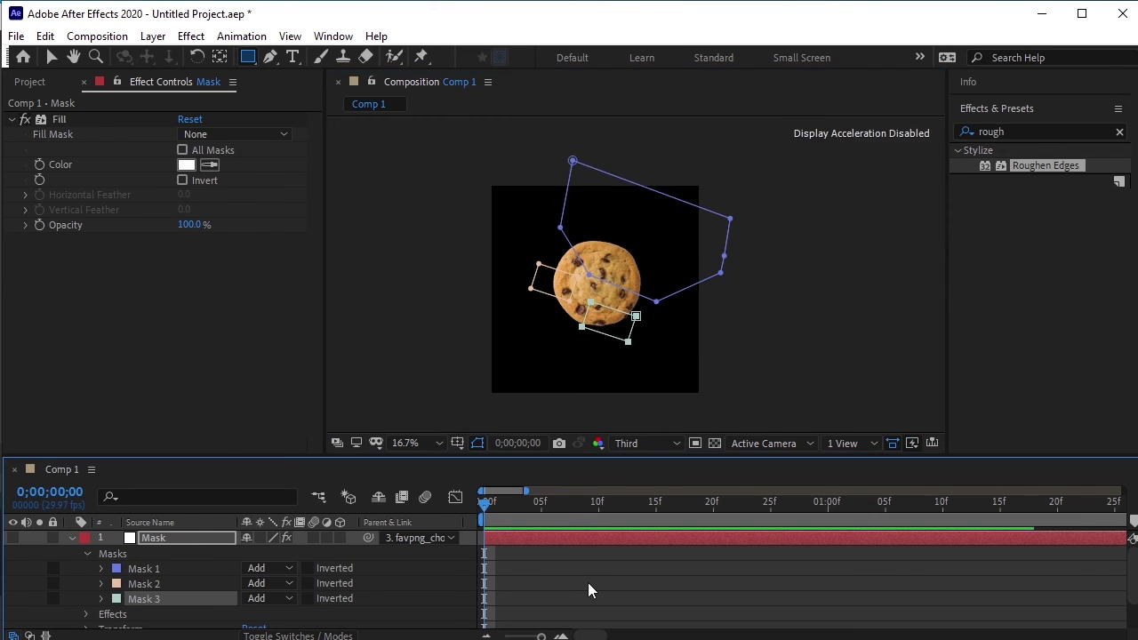
{"action": "key", "text": "space"}
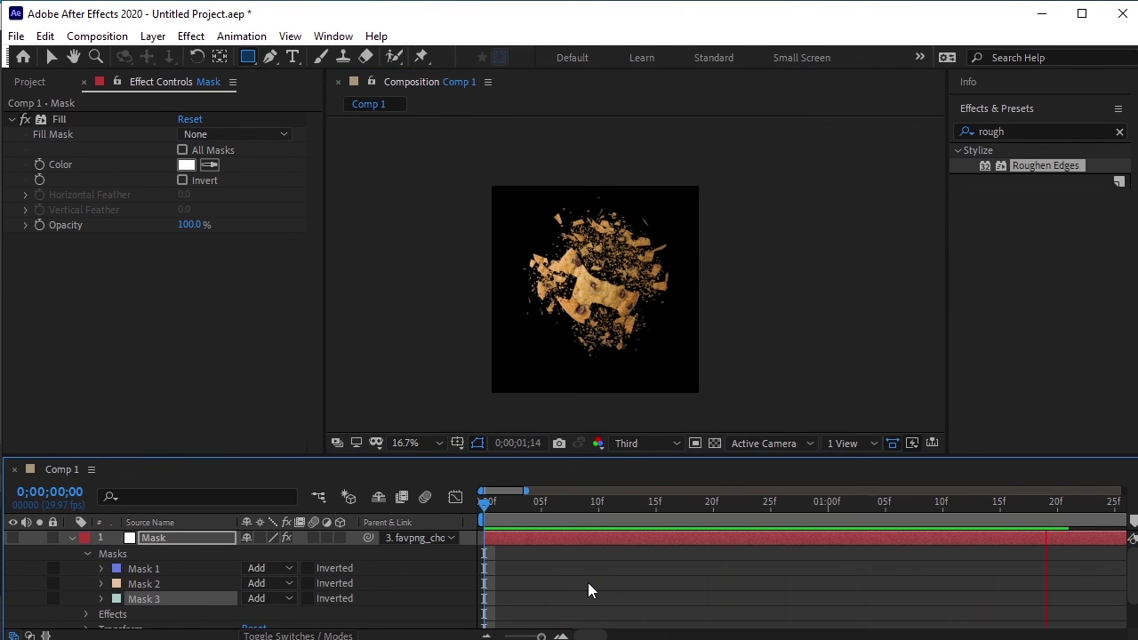
{"action": "key", "text": "space"}
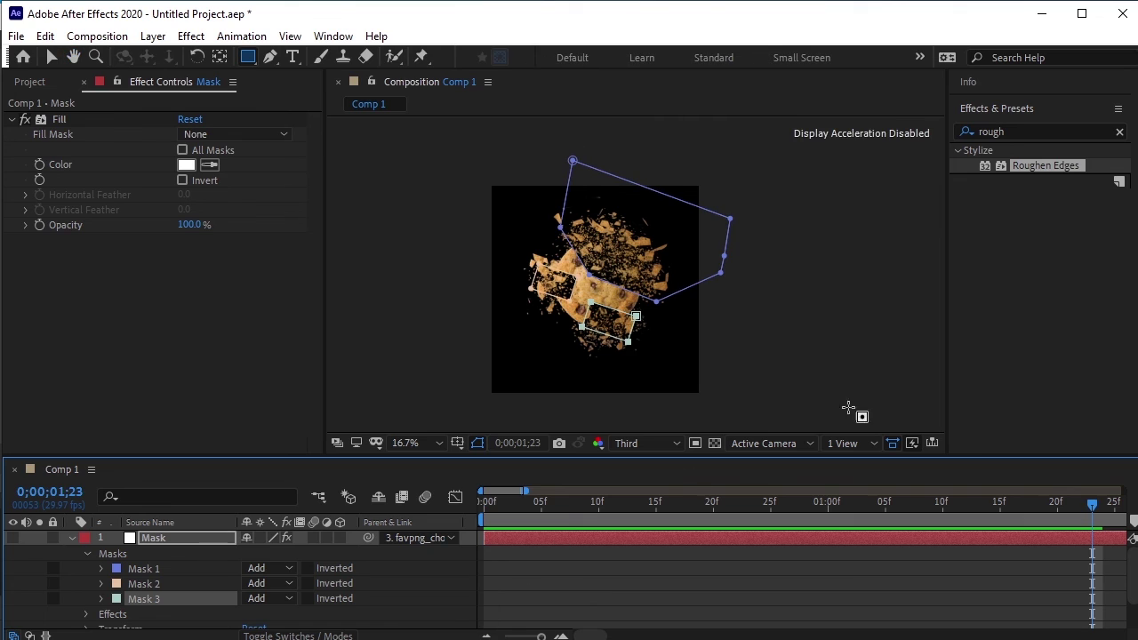
{"action": "key", "text": "space"}
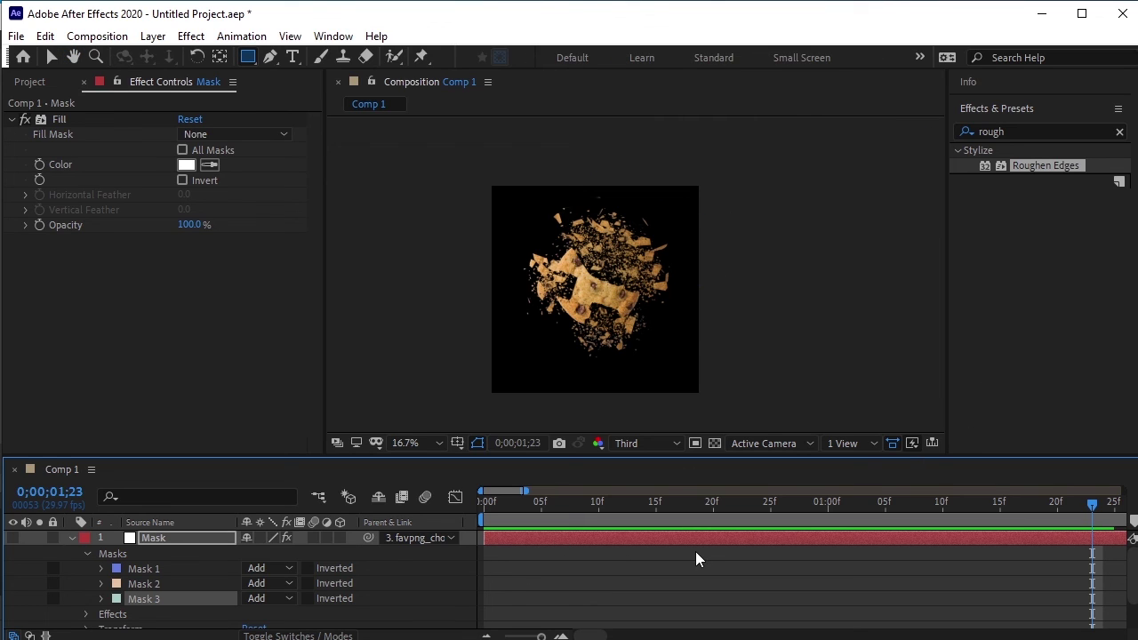
Delete Mask 3 and Mask 2 from the Mask layer, keeping Mask 1
{"action": "key", "text": "Delete"}
{"action": "left_click", "coordinate": [163, 585]}
{"action": "key", "text": "Delete"}
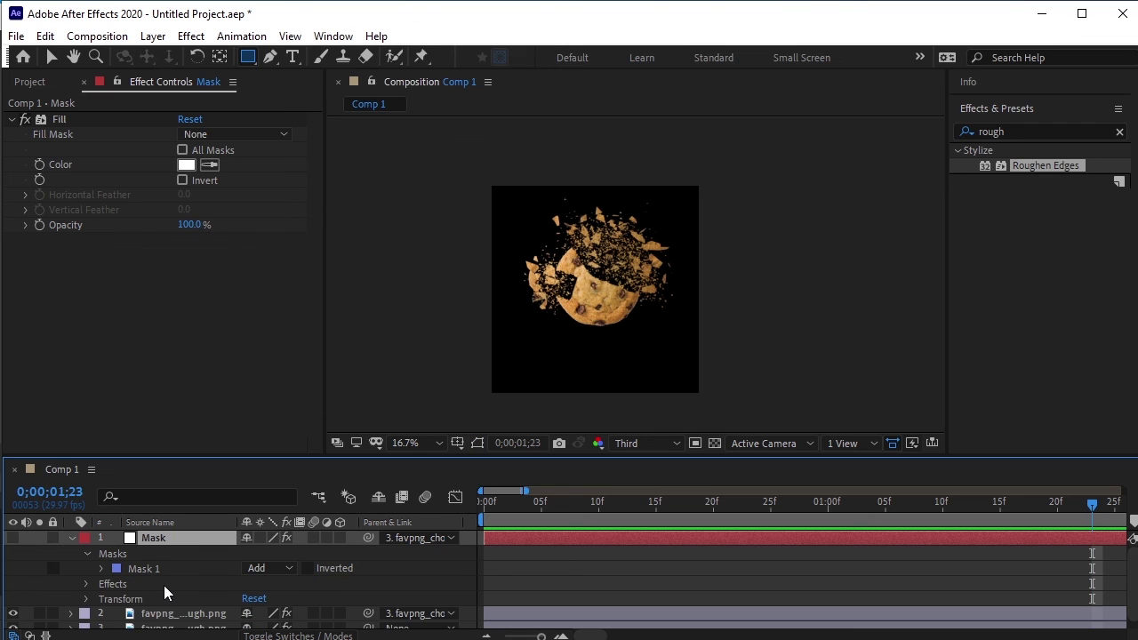
{"action": "left_click", "coordinate": [157, 569]}
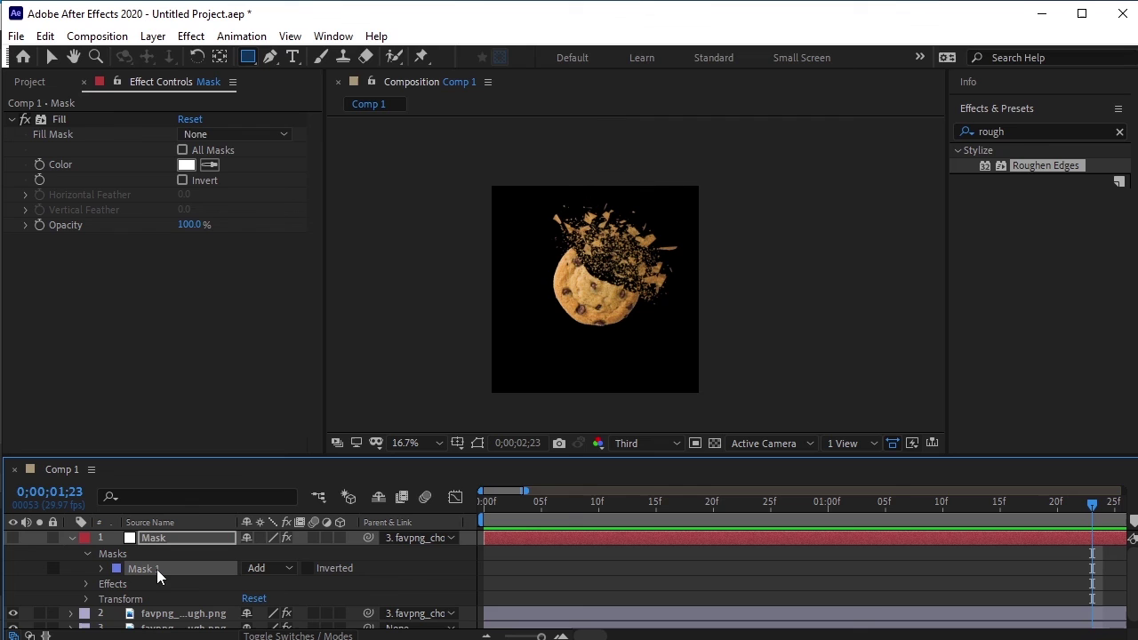
{"action": "scroll", "coordinate": [664, 312], "scroll_direction": "up", "scroll_amount": 1}
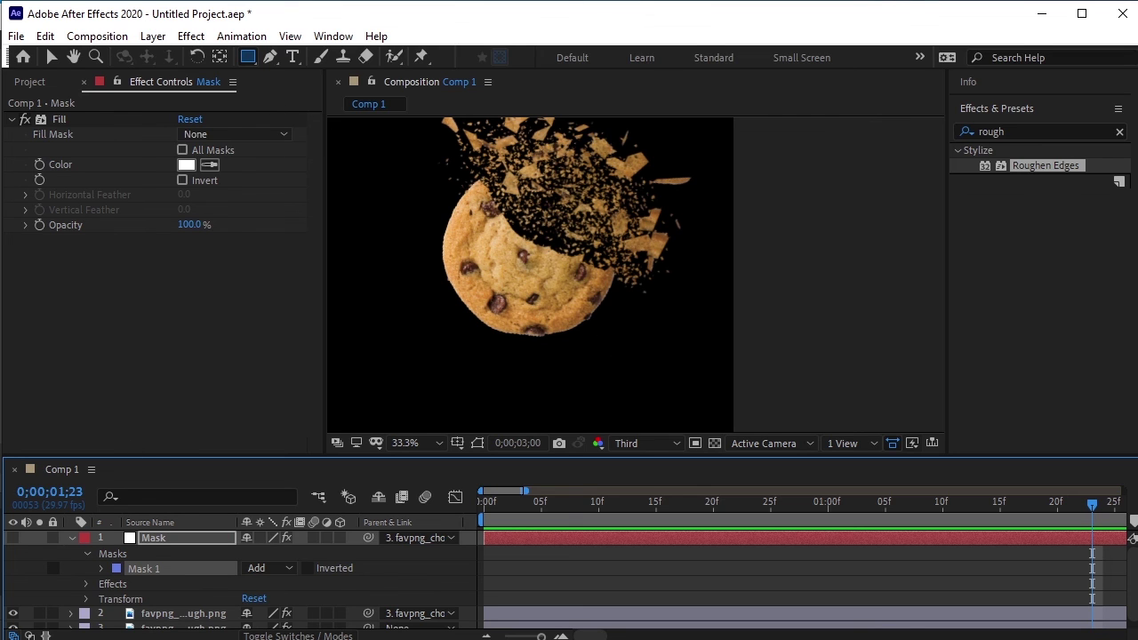
{"action": "key", "text": "g"}
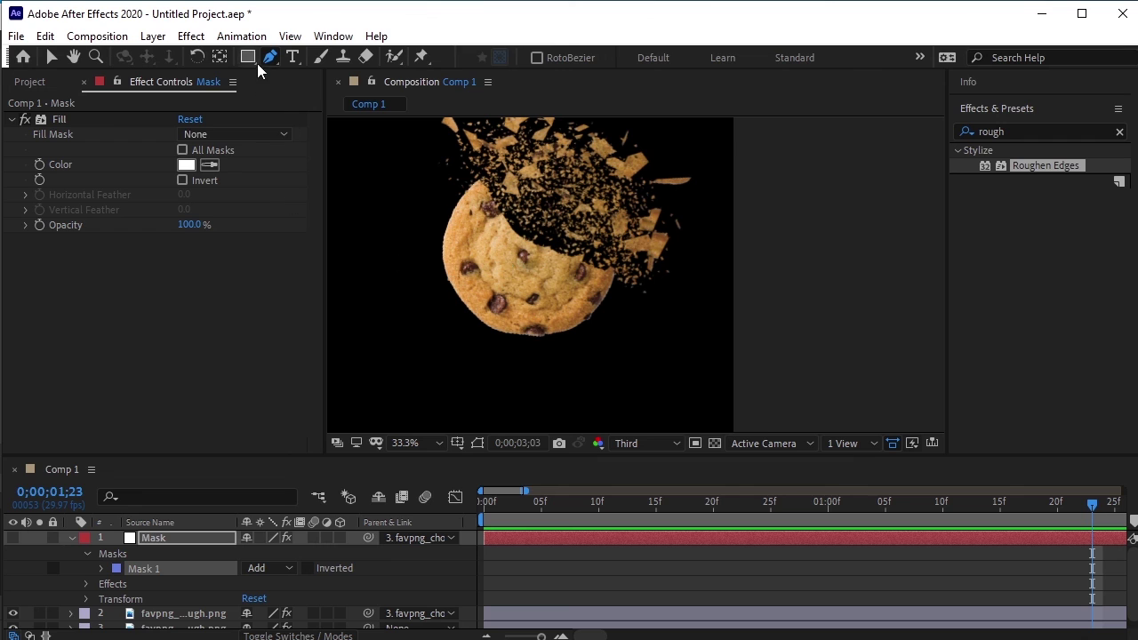
At the first frame, draw a closed pen mask around the cookie's lower-left edge
{"action": "left_click", "coordinate": [1090, 514]}
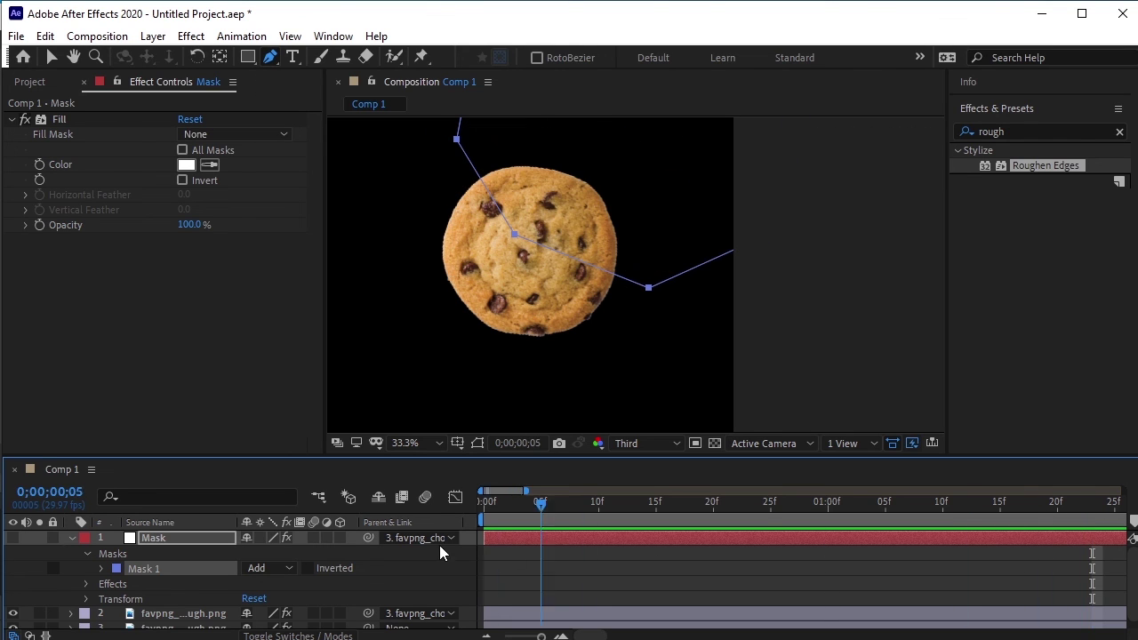
{"action": "key", "text": "Home"}
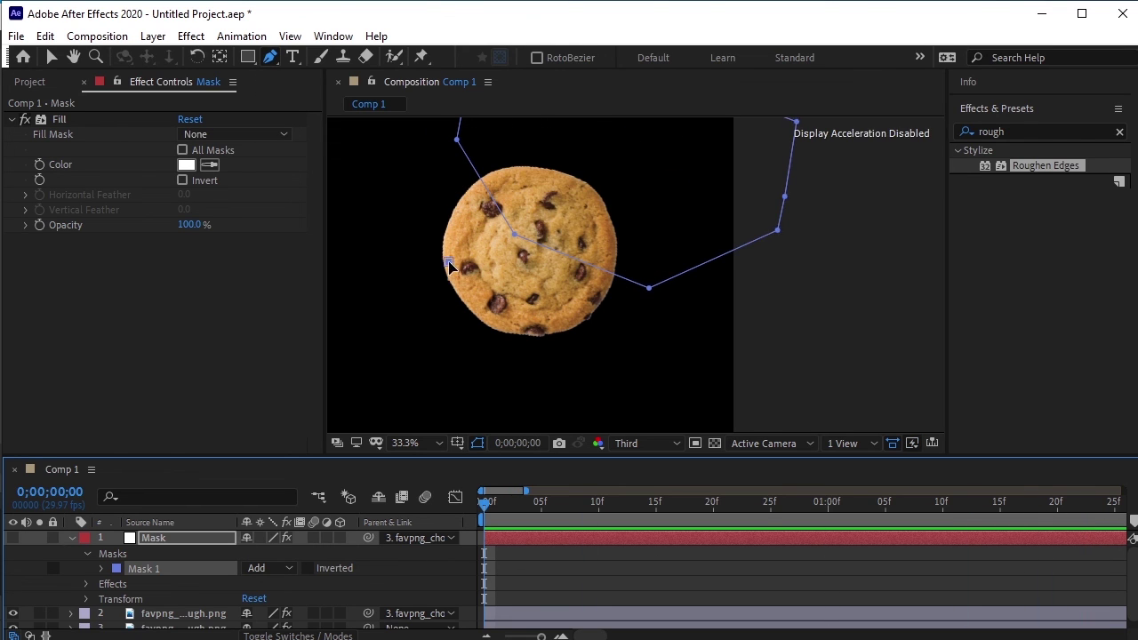
{"action": "left_click", "coordinate": [449, 261]}
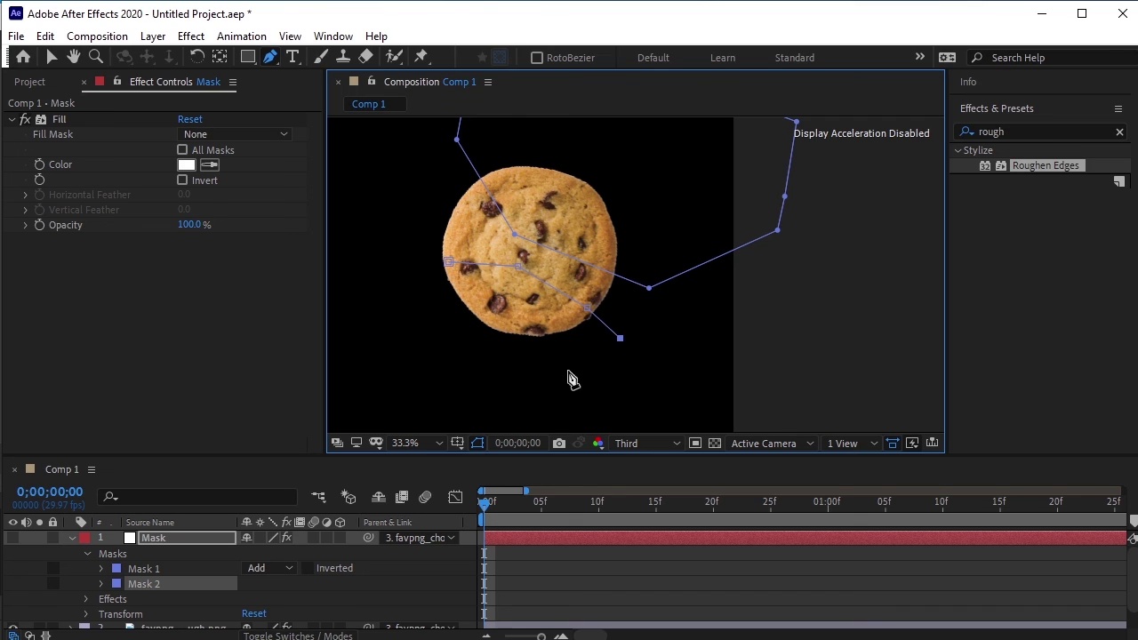
{"action": "left_click", "coordinate": [442, 317]}
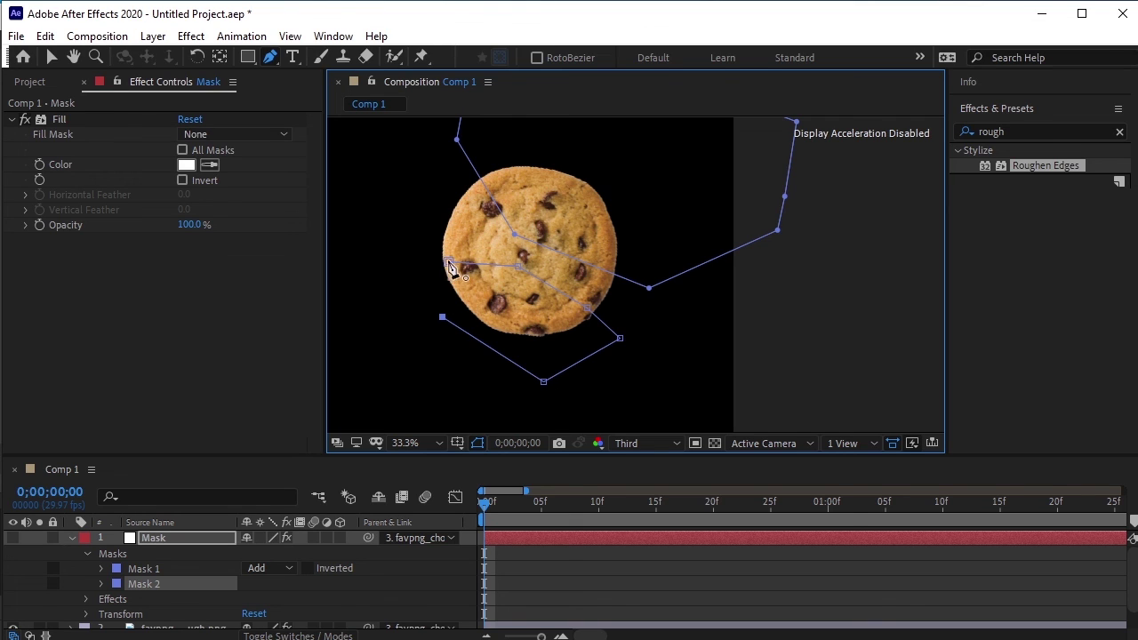
{"action": "left_click", "coordinate": [427, 277]}
{"action": "left_click", "coordinate": [449, 263]}
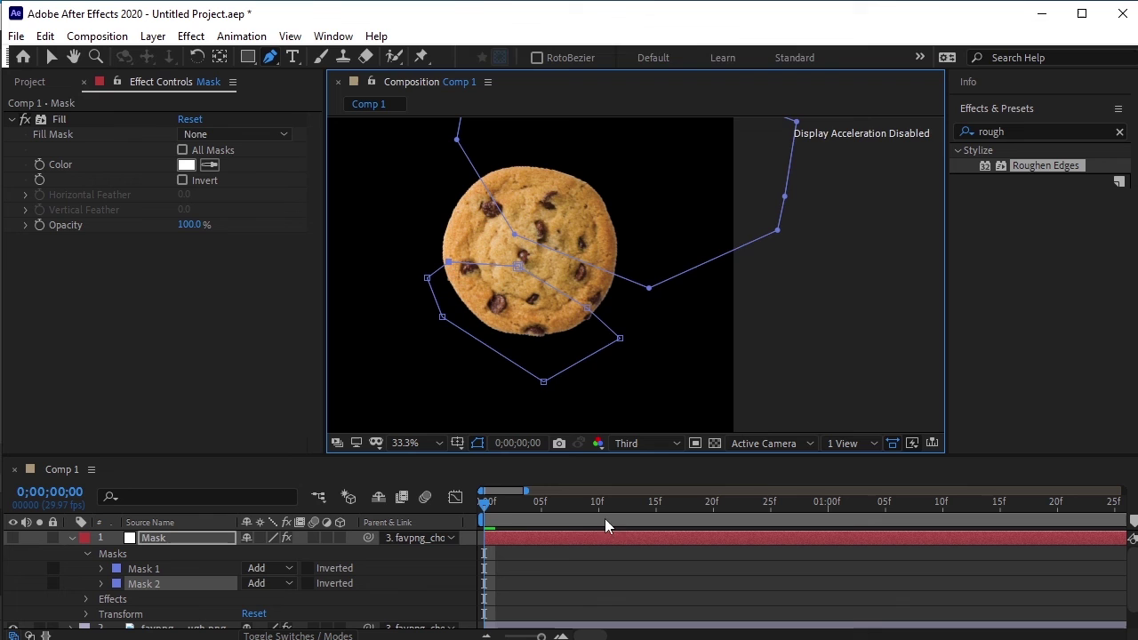
{"action": "left_click", "coordinate": [549, 610]}
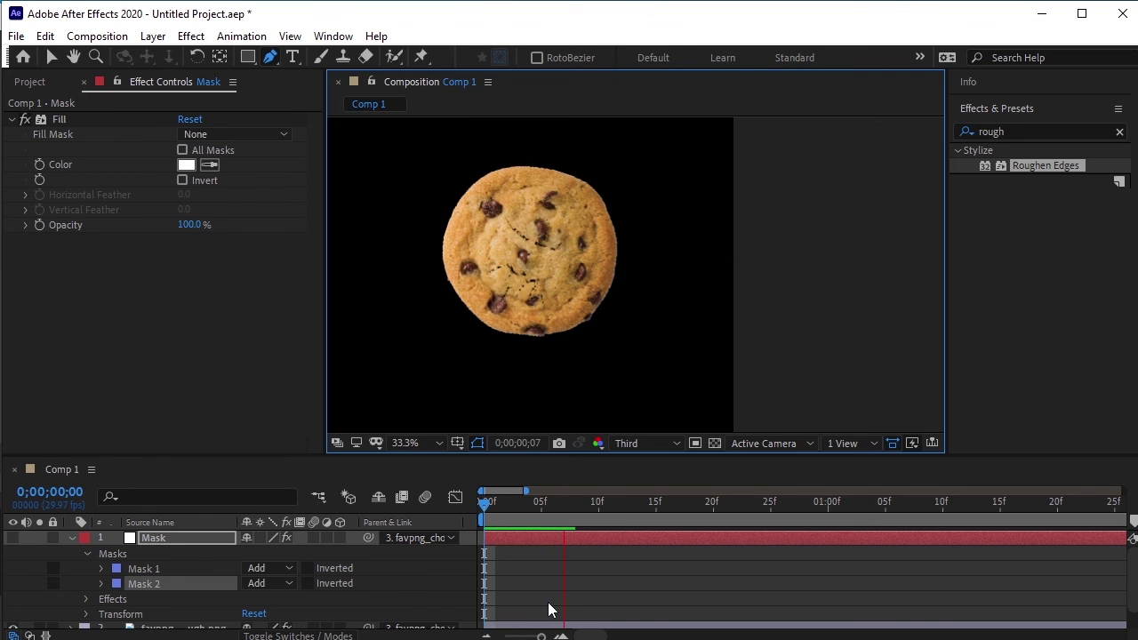